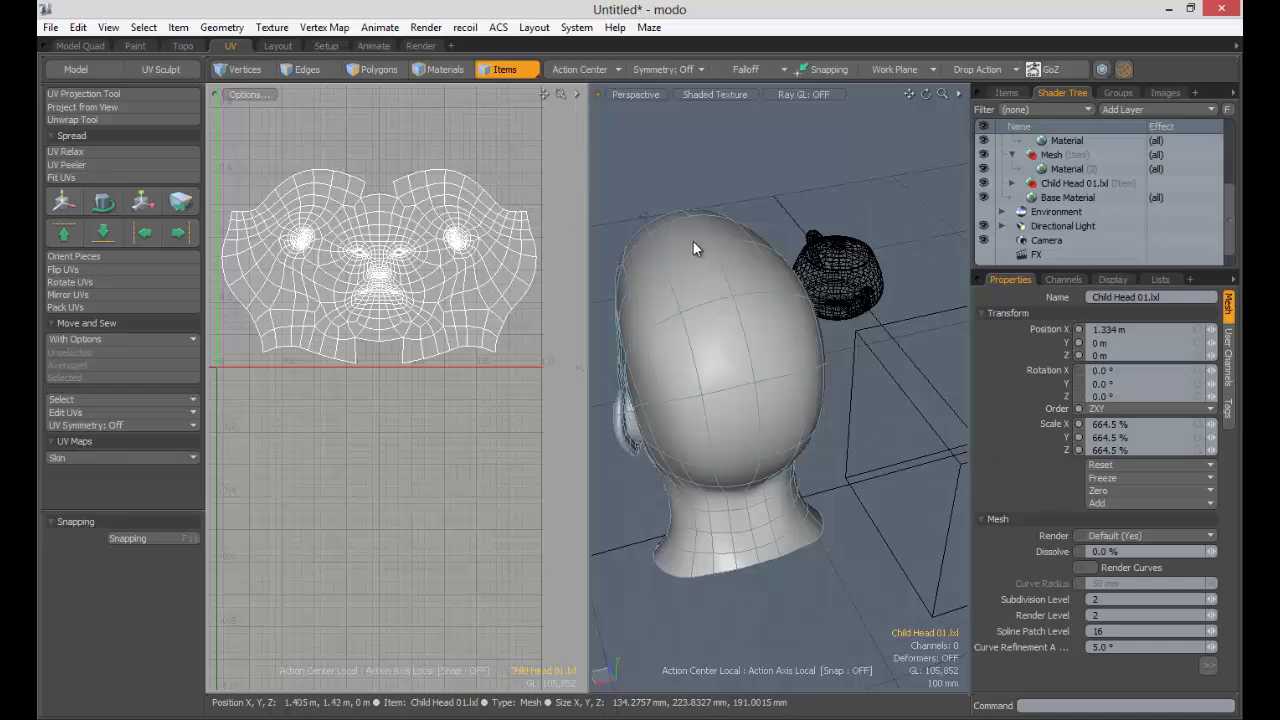
# Step: Create a new UV map named Skin2 for the child head mesh
pyautogui.keyDown('alt'); pyautogui.moveTo(766, 374); pyautogui.dragTo(586, 357); pyautogui.keyUp('alt')
pyautogui.keyDown('alt'); pyautogui.moveTo(662, 313); pyautogui.dragTo(538, 325); pyautogui.keyUp('alt')
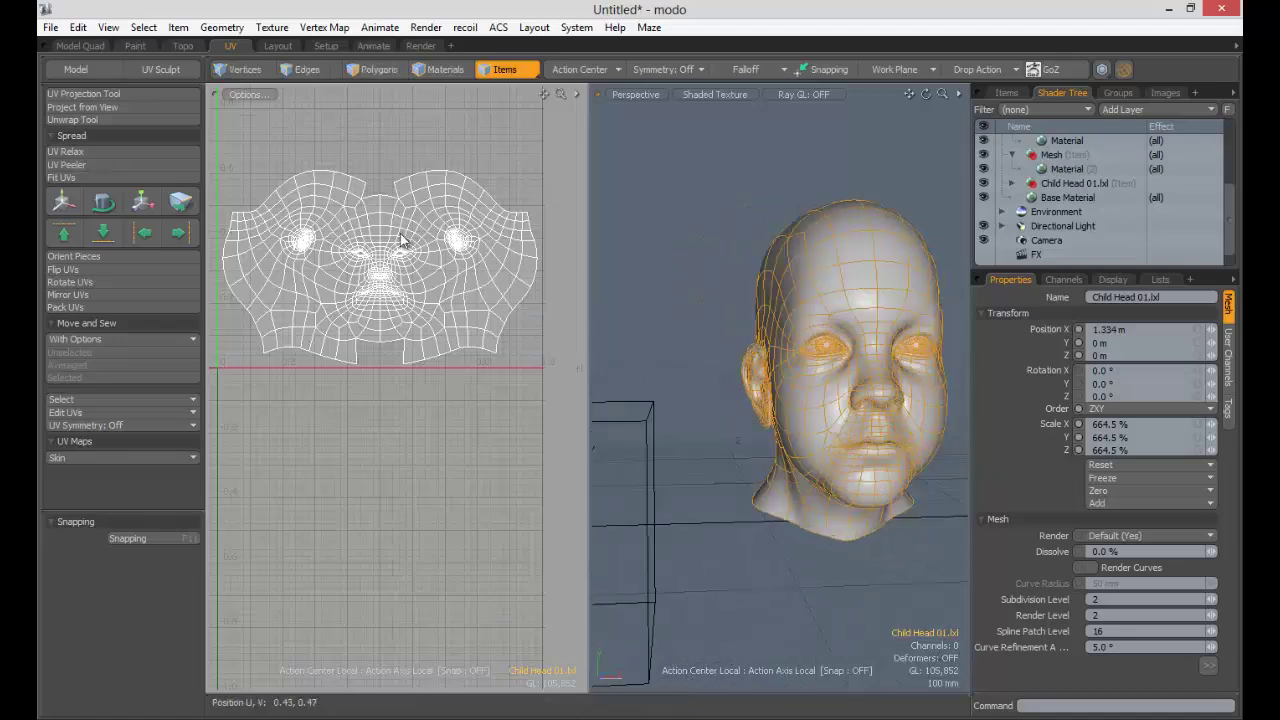
pyautogui.keyDown('ctrl'); pyautogui.keyDown('alt'); pyautogui.moveTo(410, 267); pyautogui.dragTo(370, 173); pyautogui.keyUp('alt'); pyautogui.keyUp('ctrl')
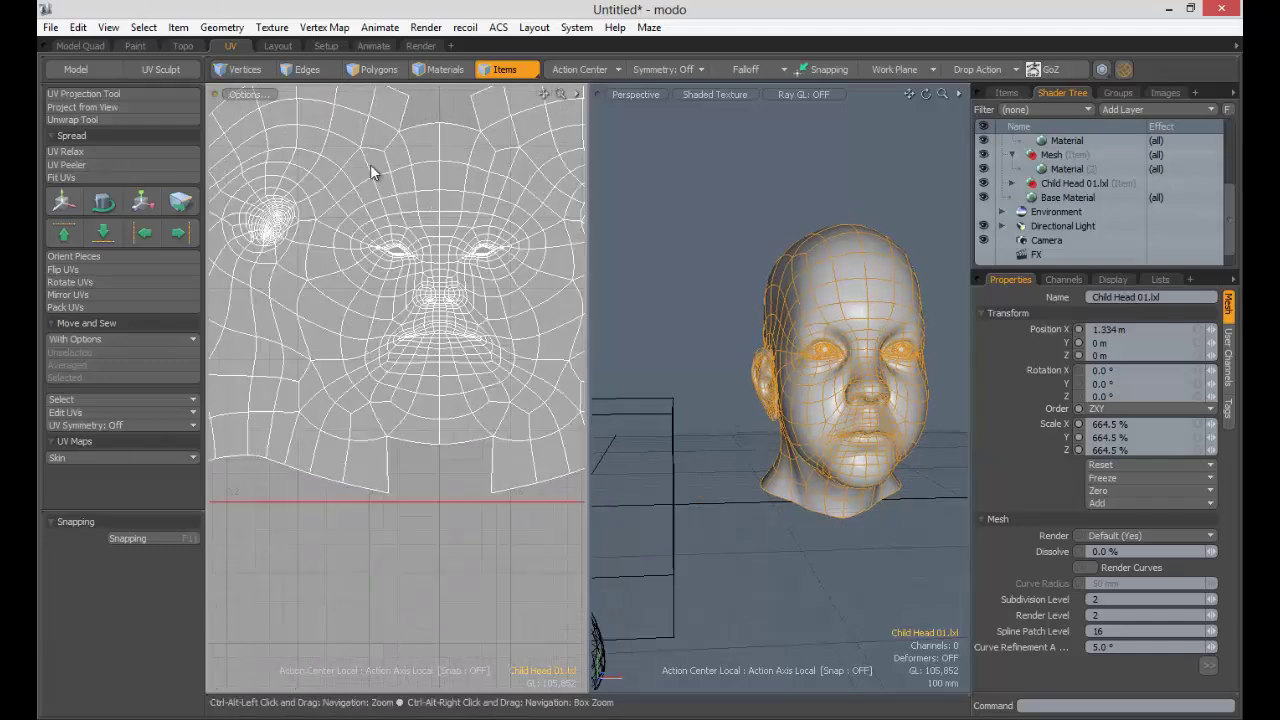
pyautogui.click(829, 364)
pyautogui.scroll(-2, 570, 294)
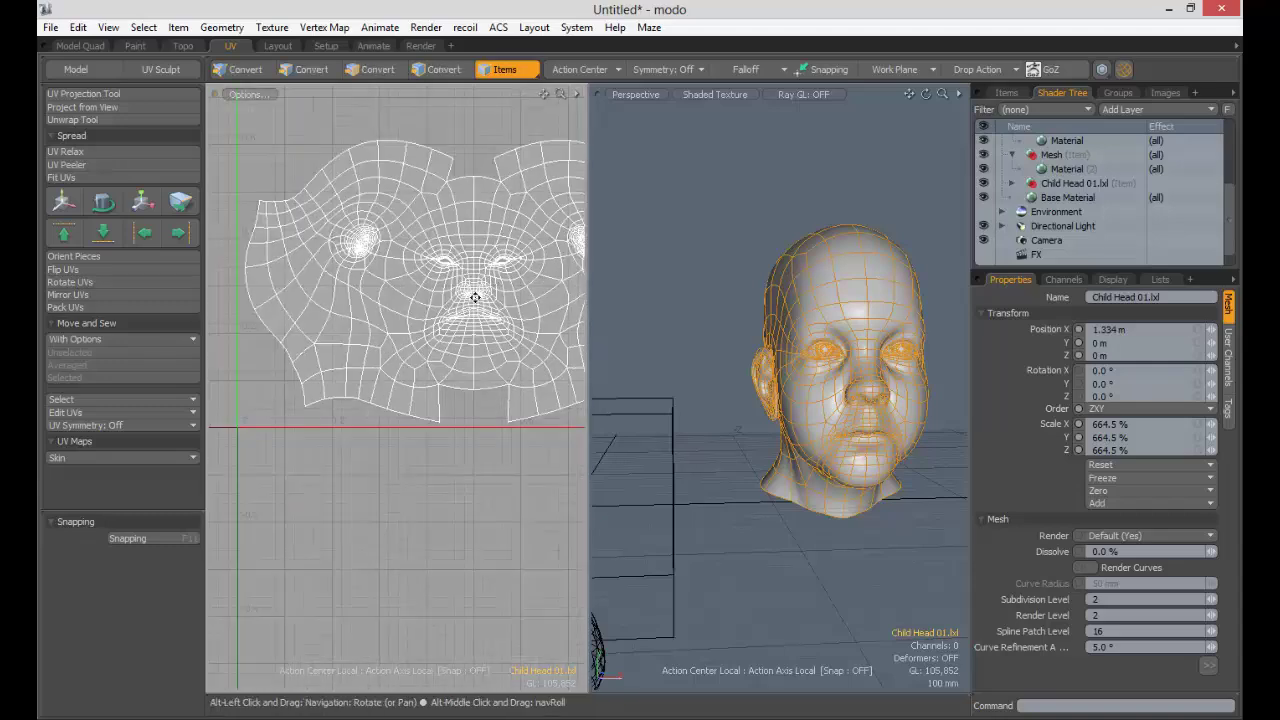
pyautogui.click(1157, 280)
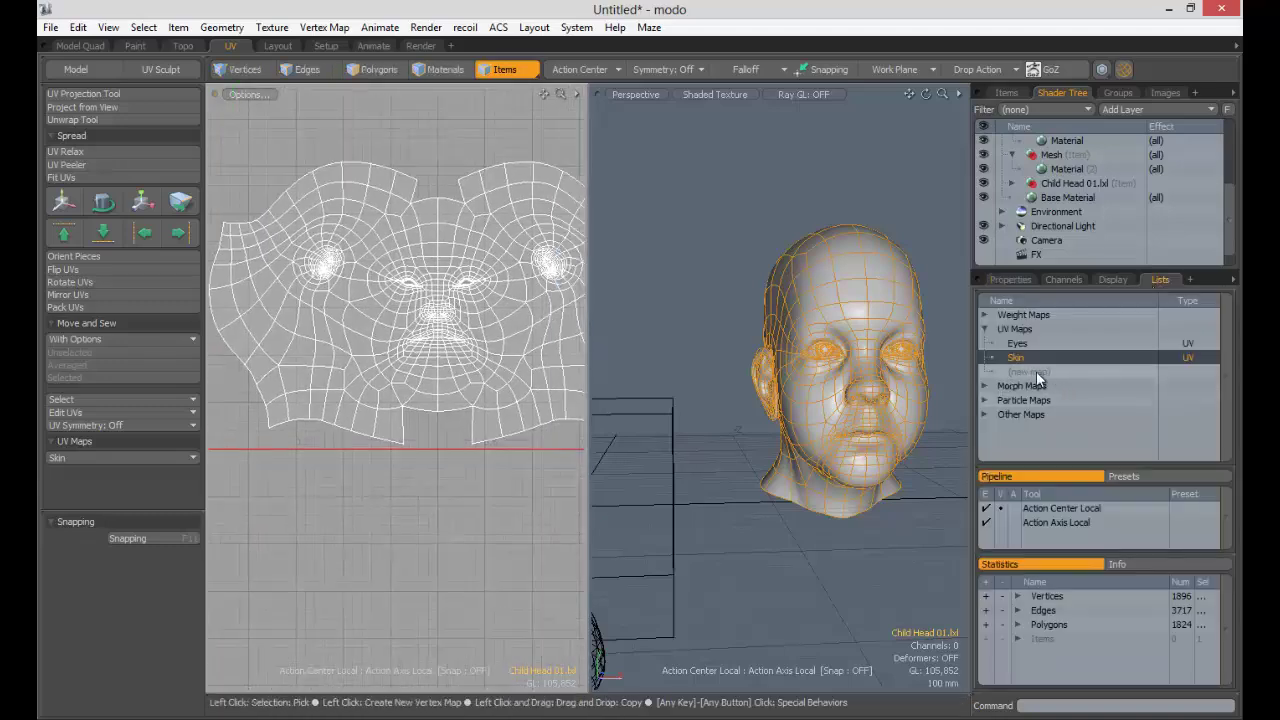
pyautogui.click(1036, 371)
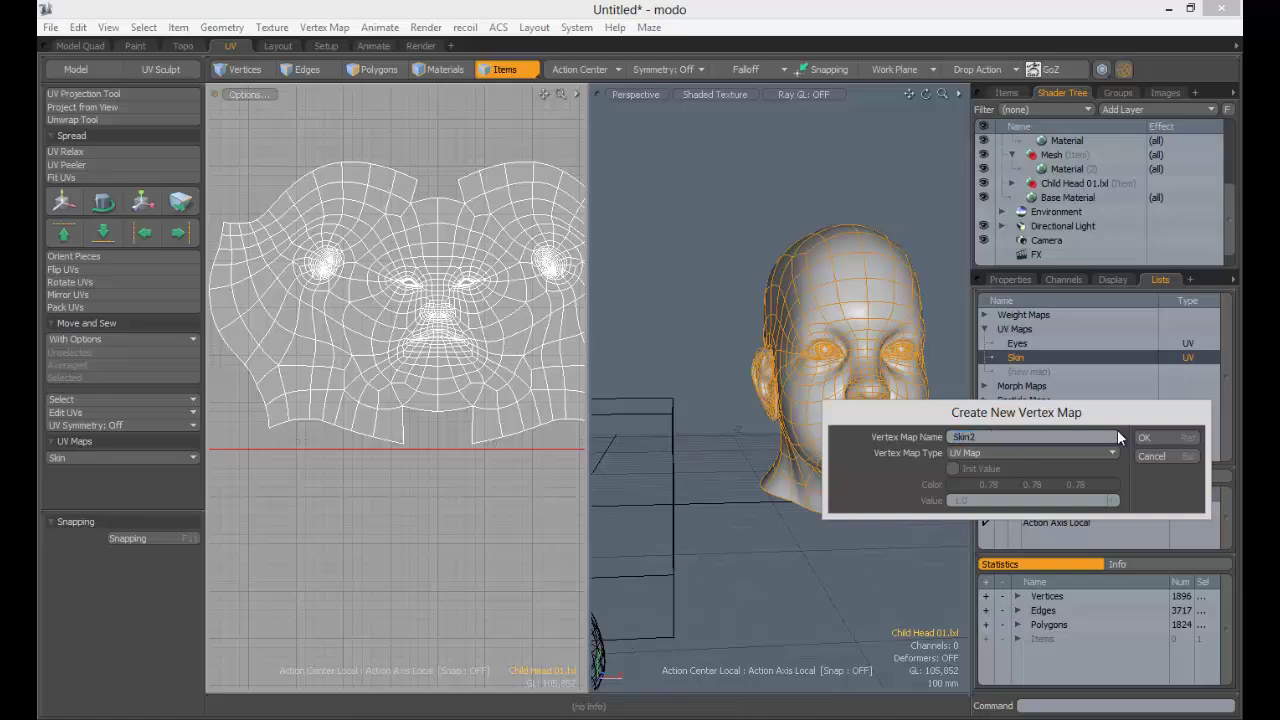
pyautogui.click(1146, 437)
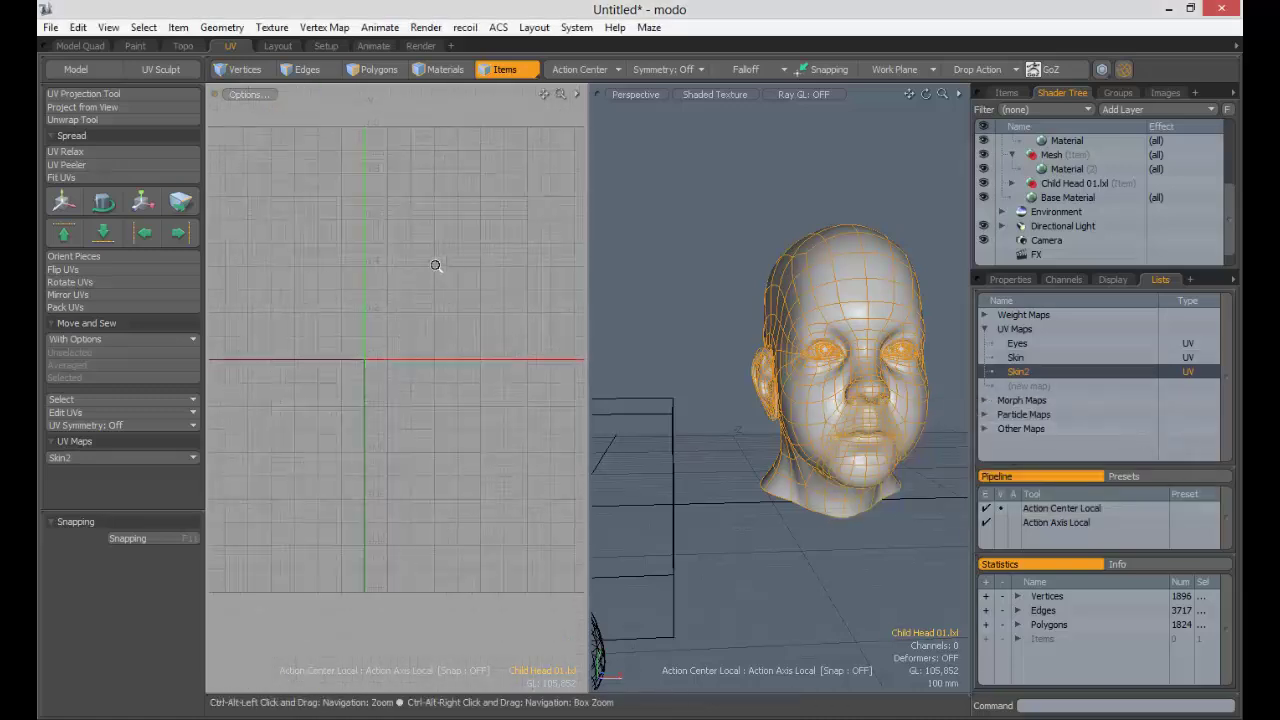
# Step: Project the whole head's UVs from the Front view with Auto Scale enabled
pyautogui.keyDown('ctrl'); pyautogui.keyDown('alt'); pyautogui.moveTo(435, 265); pyautogui.dragTo(431, 265); pyautogui.keyUp('alt'); pyautogui.keyUp('ctrl')
pyautogui.moveTo(878, 345)
pyautogui.keyDown('alt'); pyautogui.mouseDown()
pyautogui.moveTo(796, 366)
pyautogui.moveTo(872, 368)
pyautogui.mouseUp(); pyautogui.keyUp('alt')
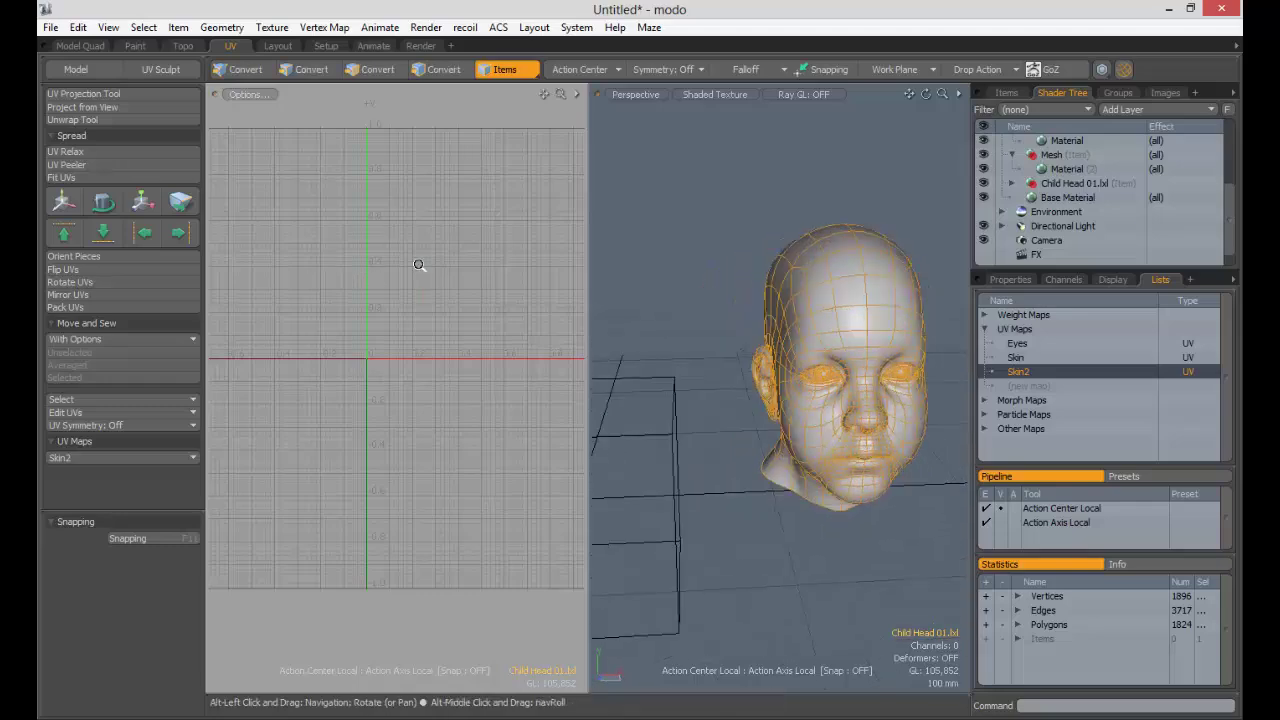
pyautogui.keyDown('ctrl'); pyautogui.keyDown('alt'); pyautogui.moveTo(419, 265); pyautogui.dragTo(340, 268); pyautogui.keyUp('alt'); pyautogui.keyUp('ctrl')
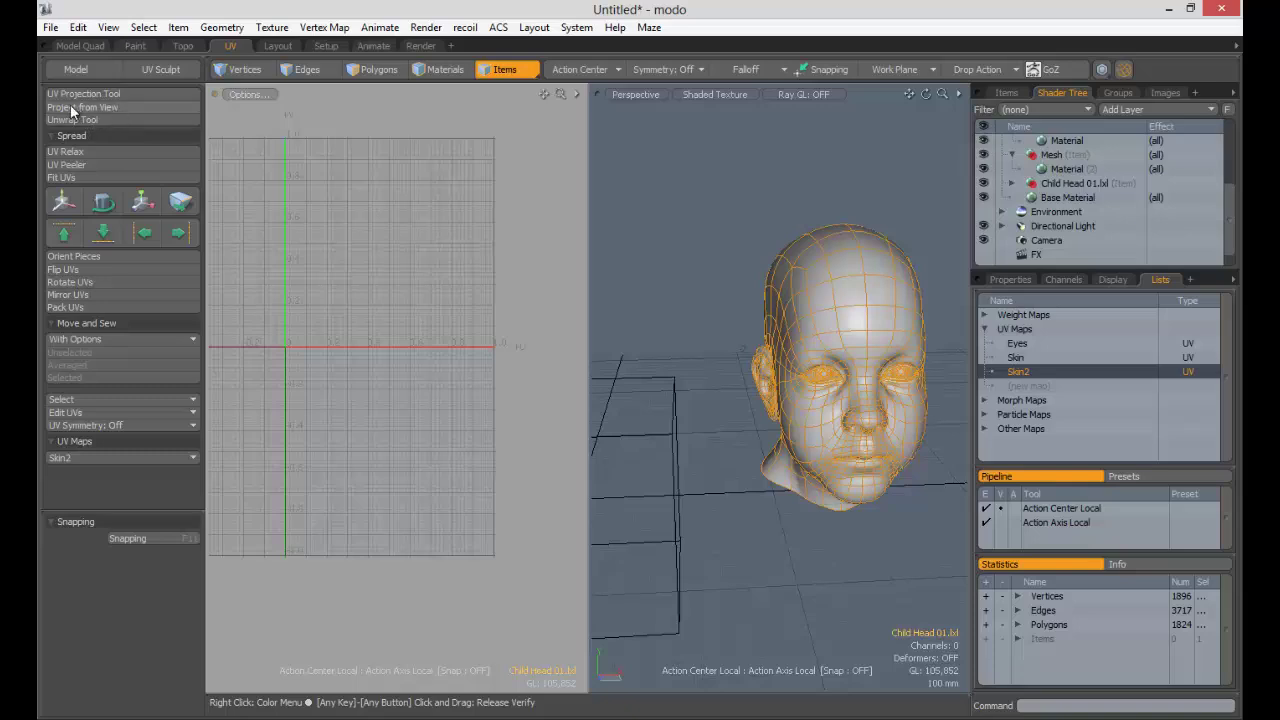
pyautogui.keyDown('alt'); pyautogui.moveTo(640, 243); pyautogui.dragTo(603, 221); pyautogui.keyUp('alt')
pyautogui.click(634, 95)
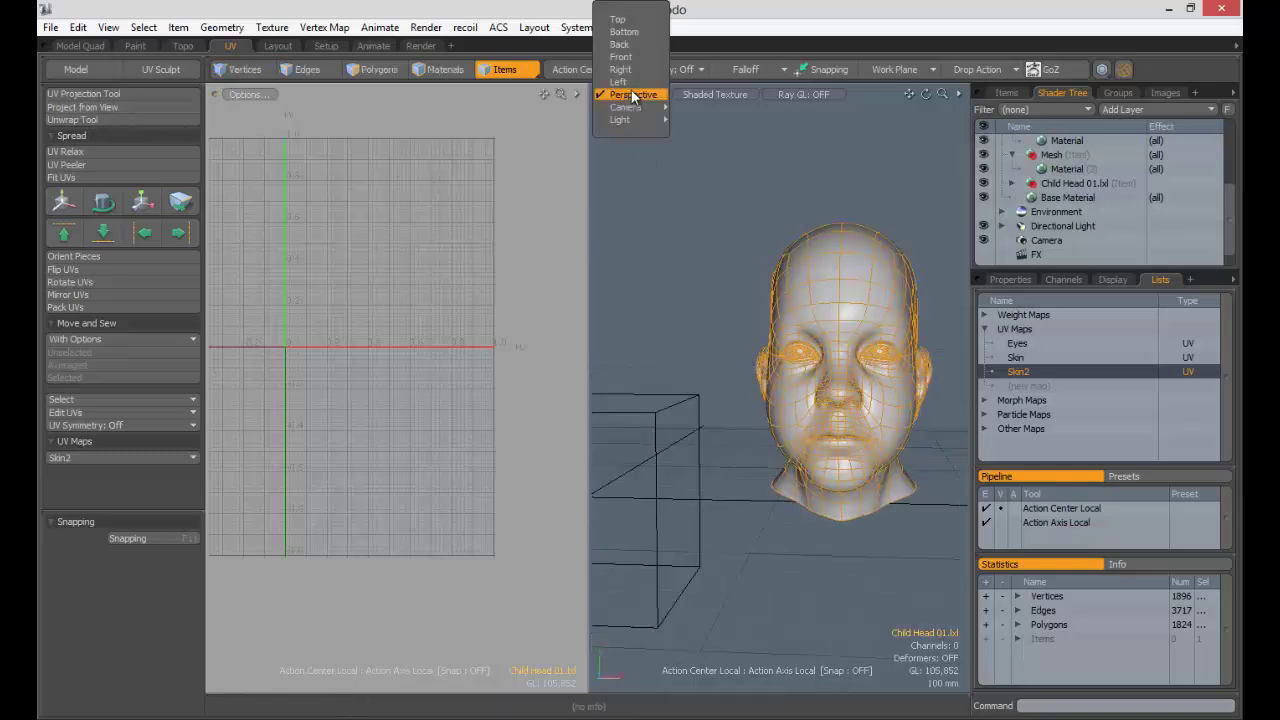
pyautogui.click(631, 56)
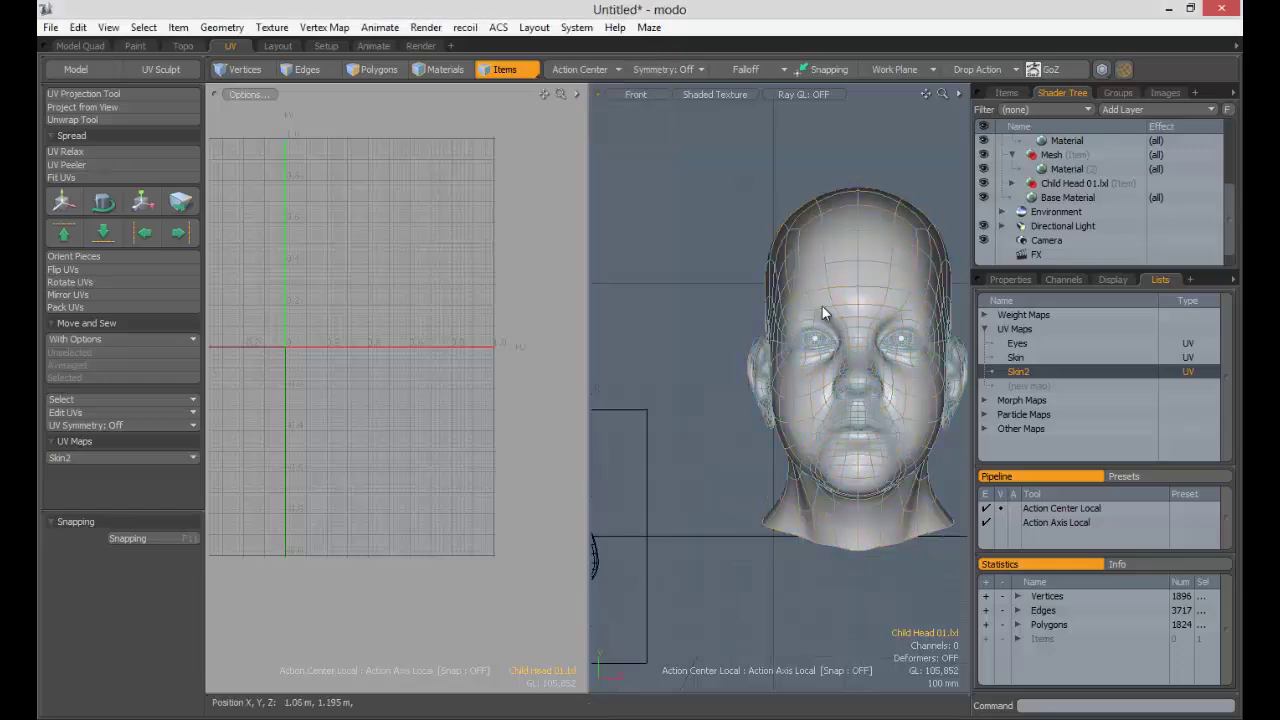
pyautogui.press('2')
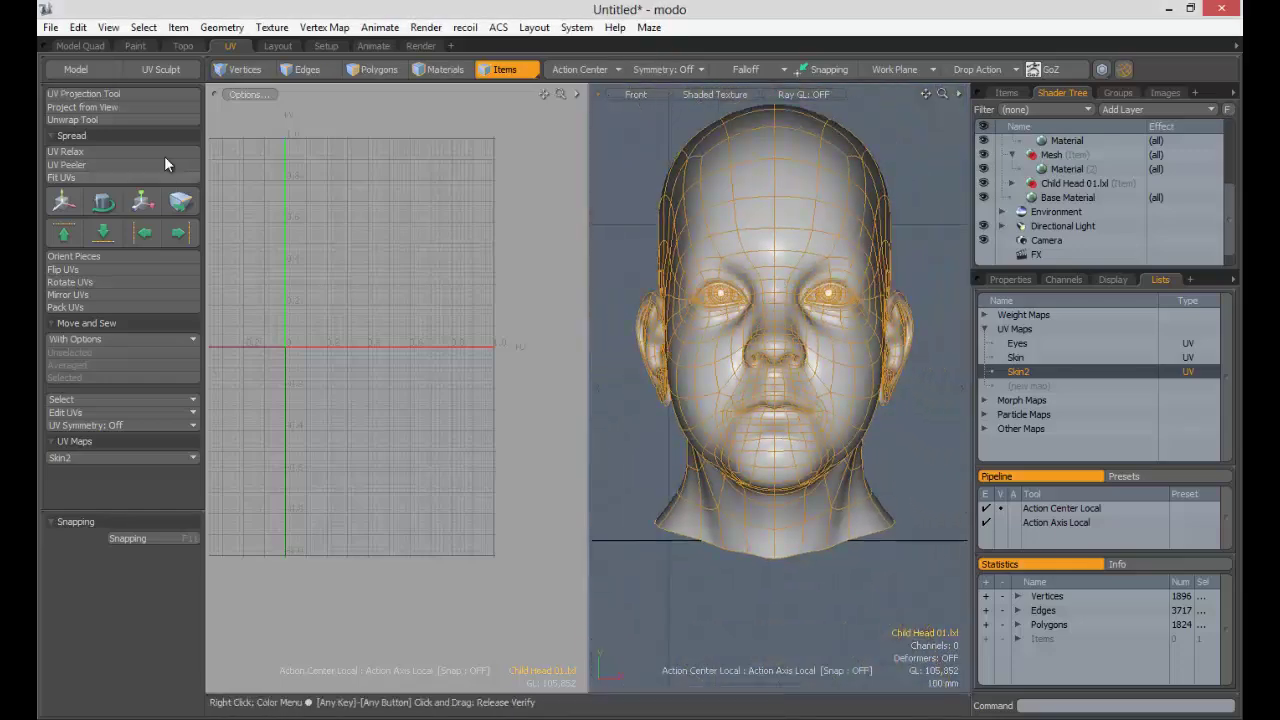
pyautogui.click(88, 106)
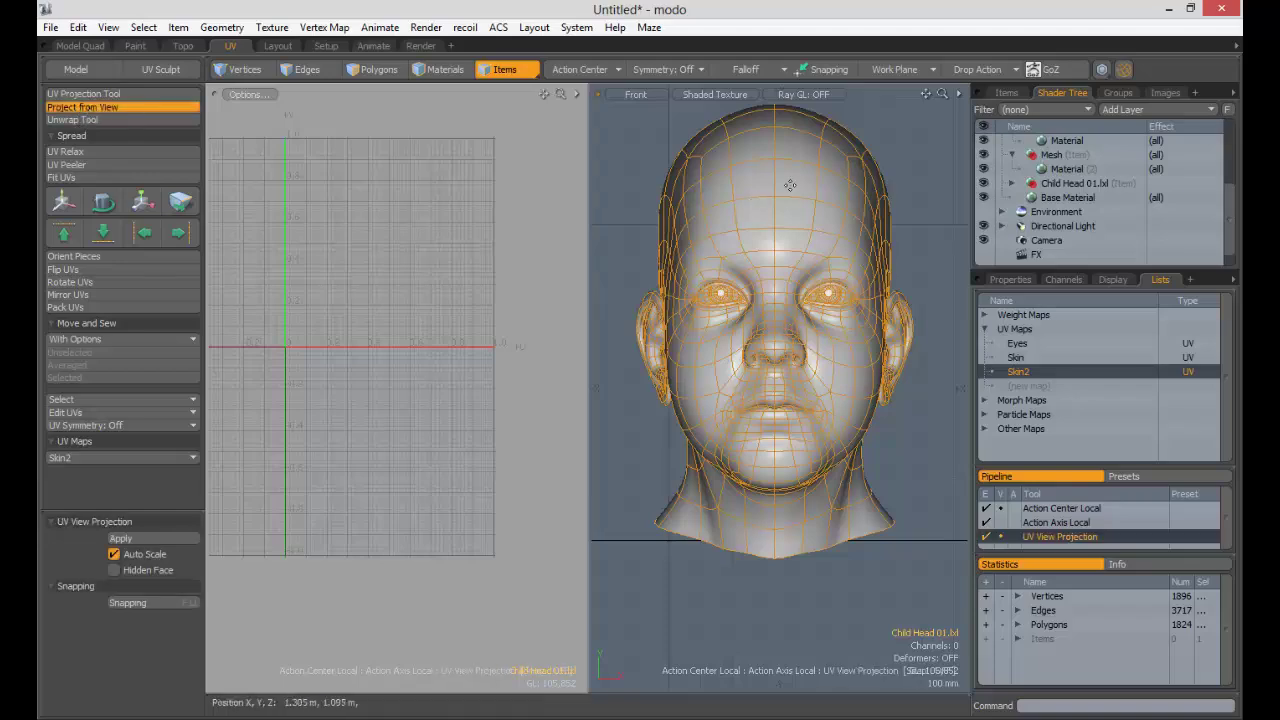
pyautogui.click(826, 204)
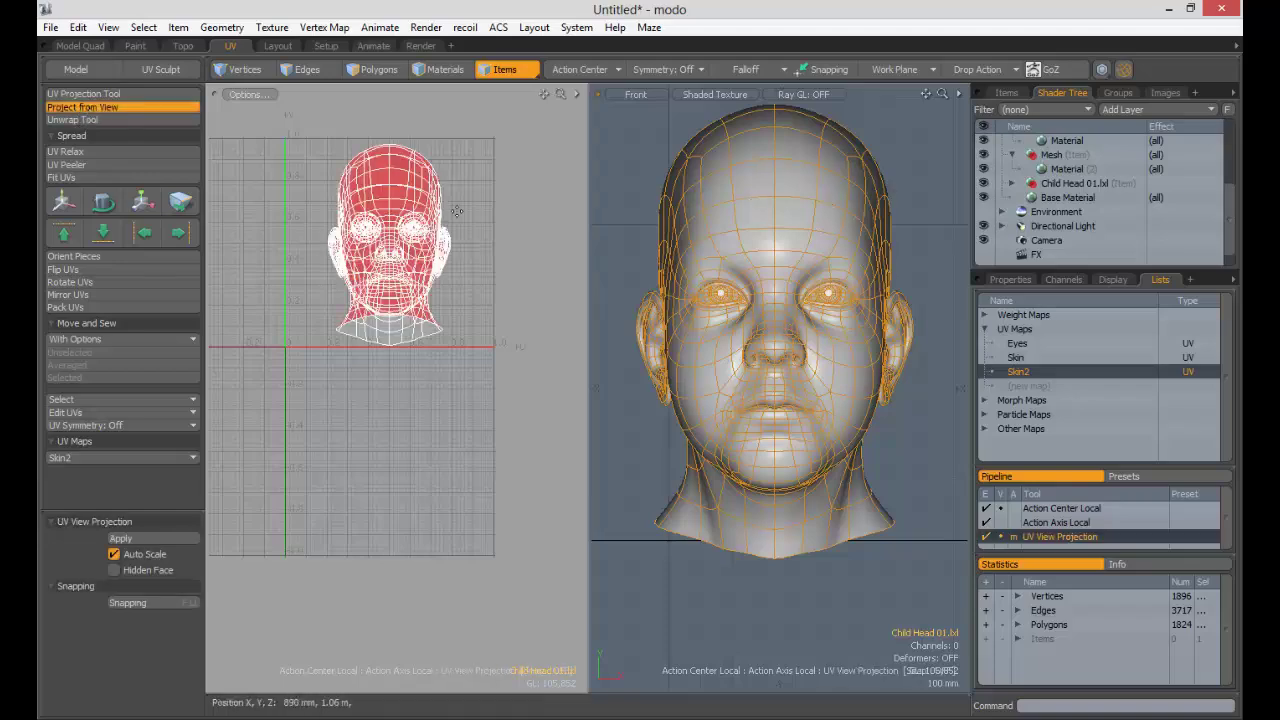
# Step: Replace the UV layout with a projection of the head from the Right view
pyautogui.scroll(3, 457, 211)
pyautogui.scroll(-1, 400, 235)
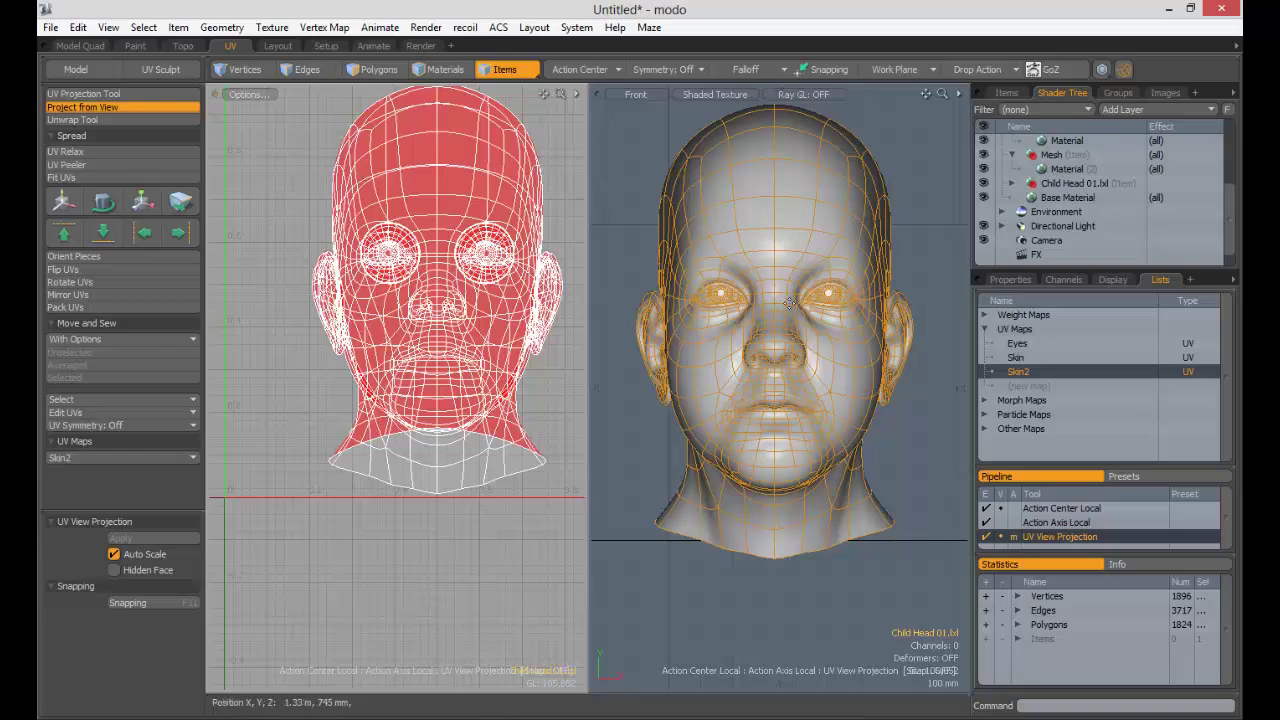
pyautogui.keyDown('ctrl'); pyautogui.keyDown('alt'); pyautogui.moveTo(465, 231); pyautogui.dragTo(474, 188); pyautogui.keyUp('alt'); pyautogui.keyUp('ctrl')
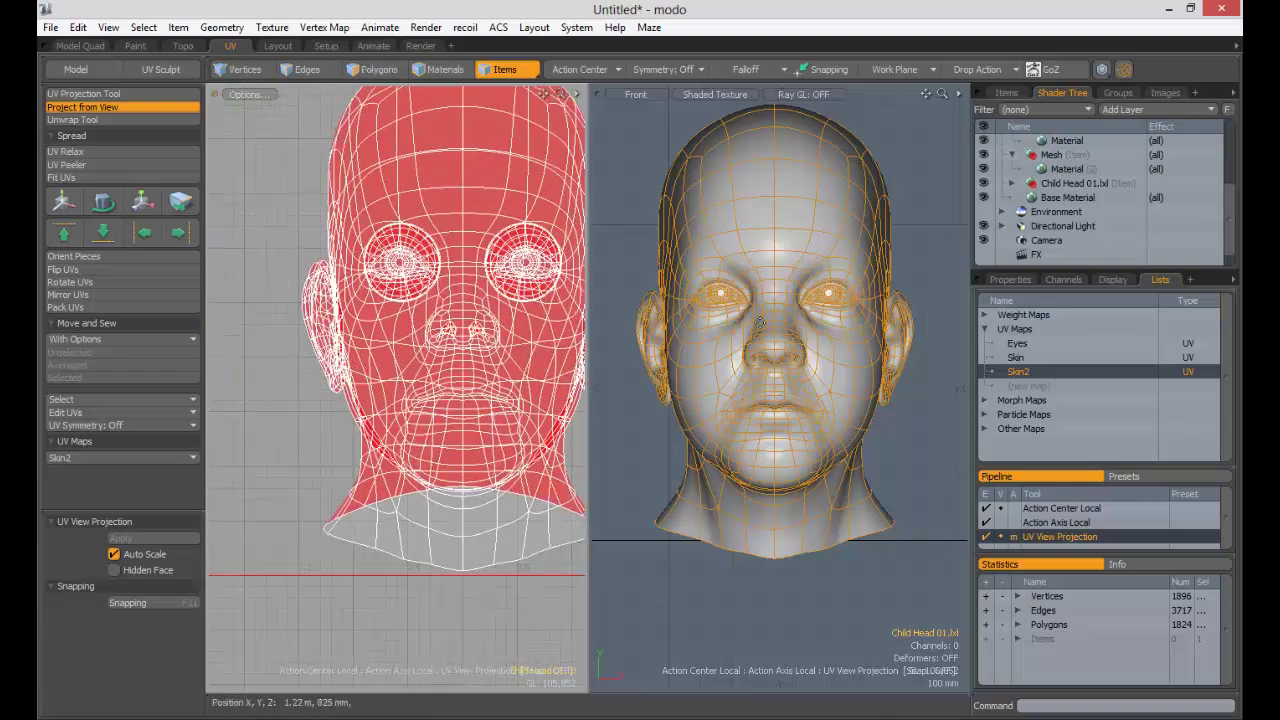
pyautogui.press('a')
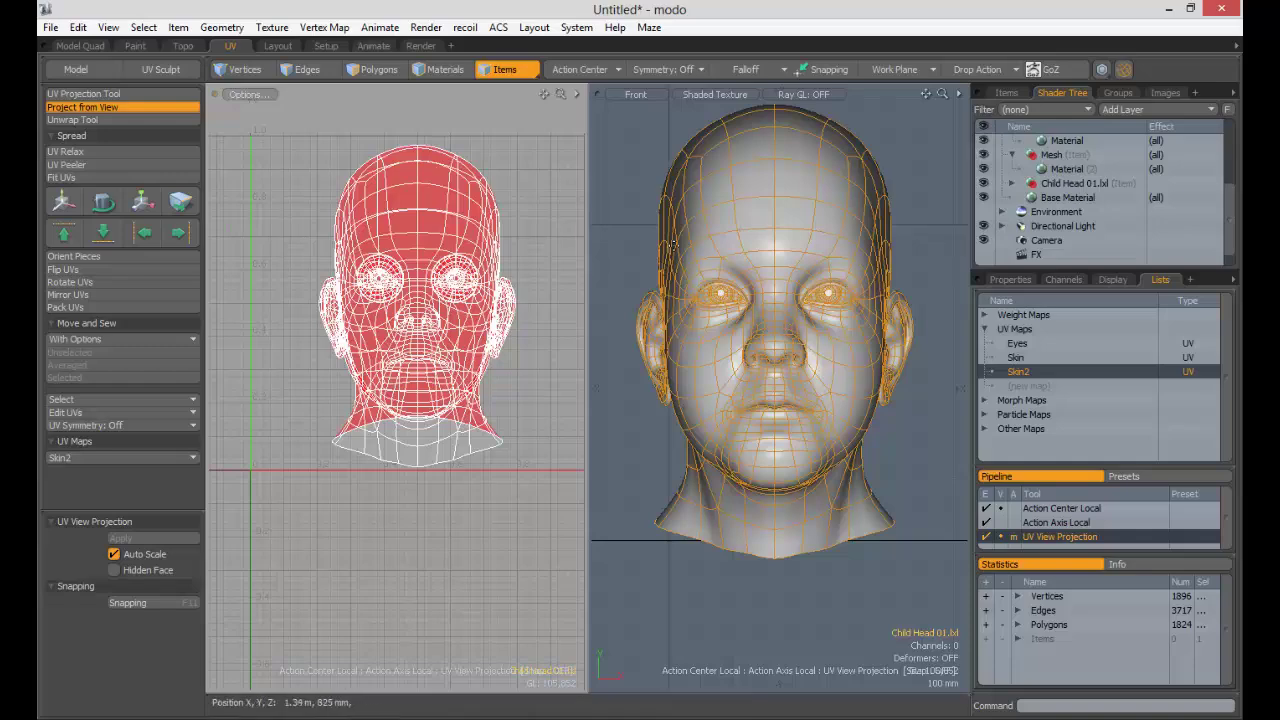
pyautogui.click(647, 98)
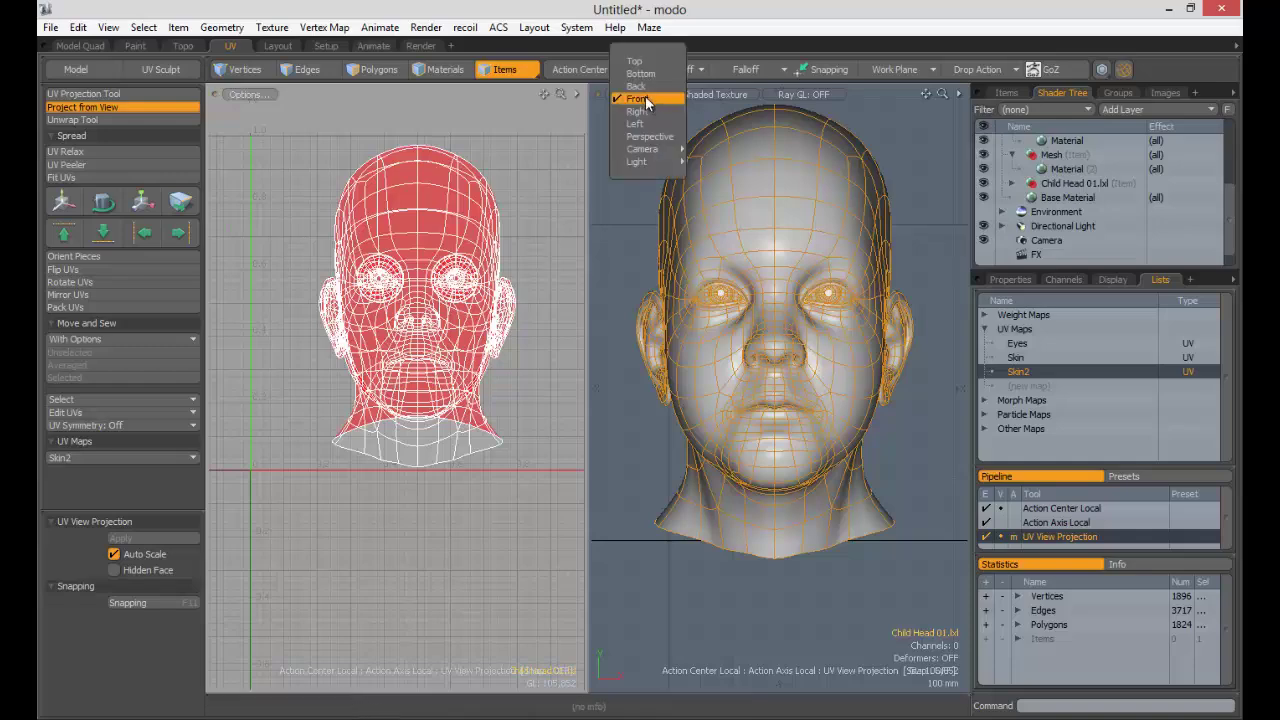
pyautogui.click(645, 106)
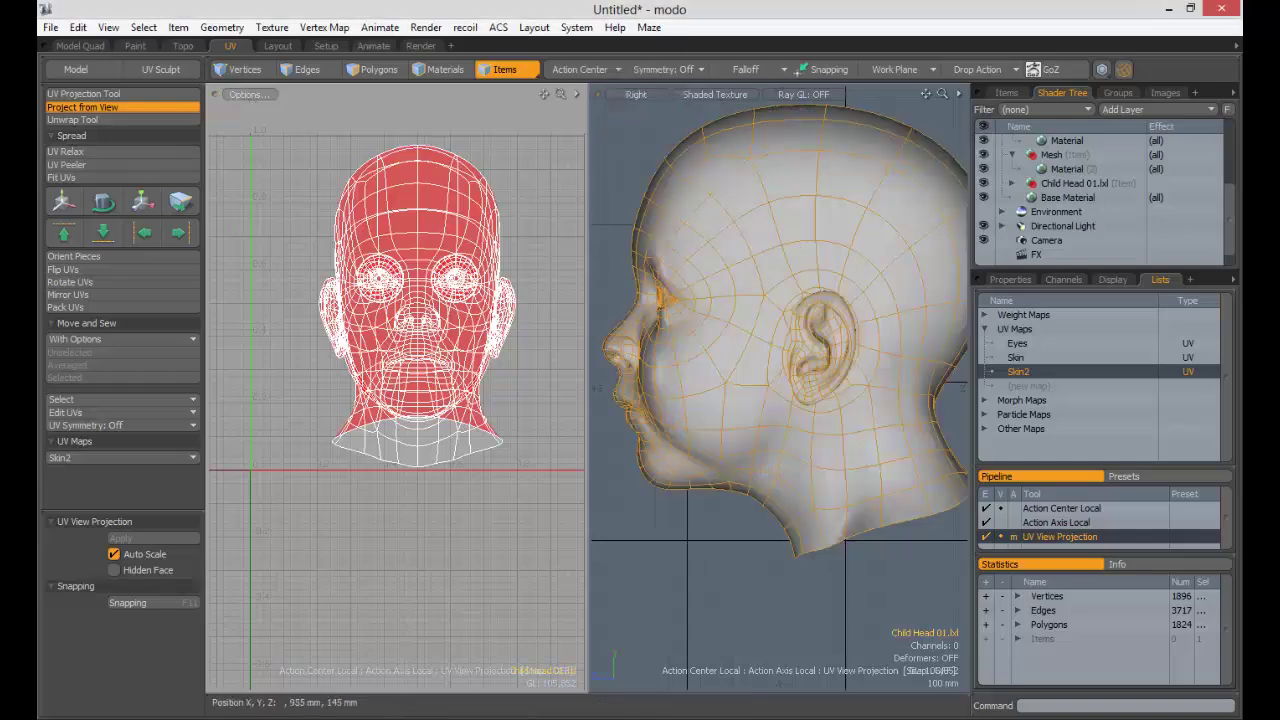
pyautogui.click(800, 239)
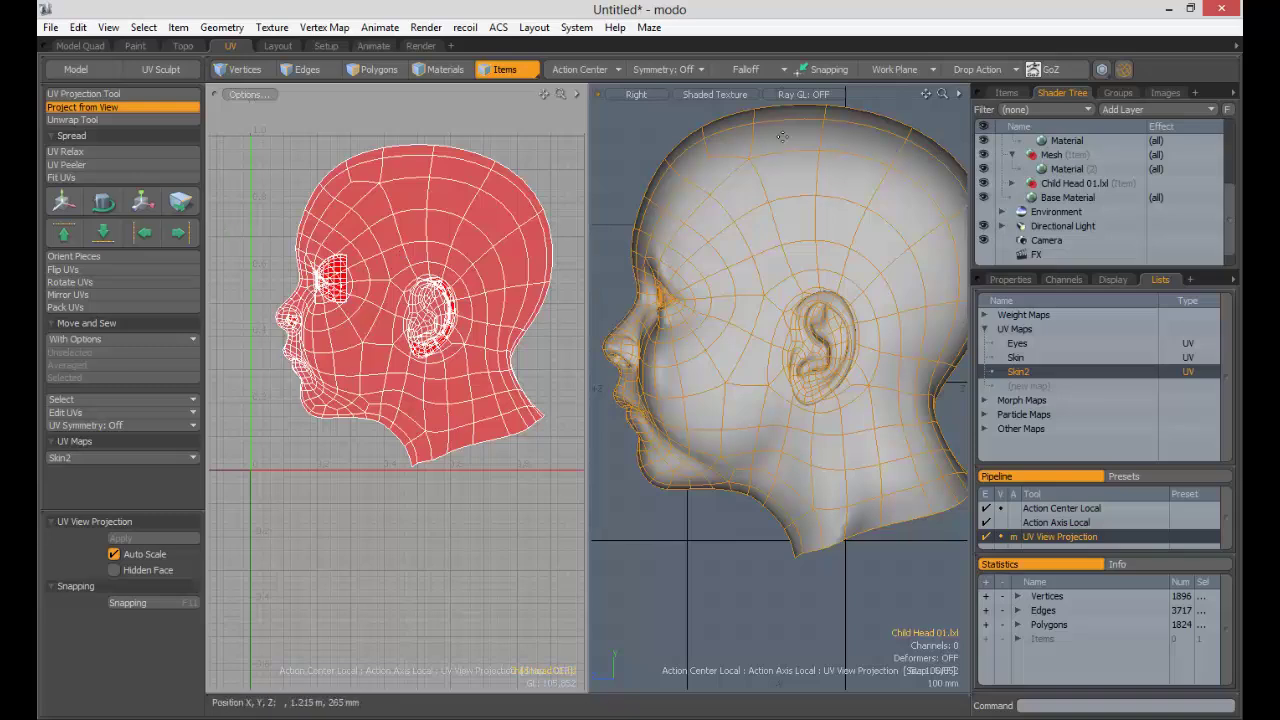
# Step: In Perspective view, select all polygons of both eyeballs and hide them
pyautogui.press('a')
pyautogui.click(636, 94)
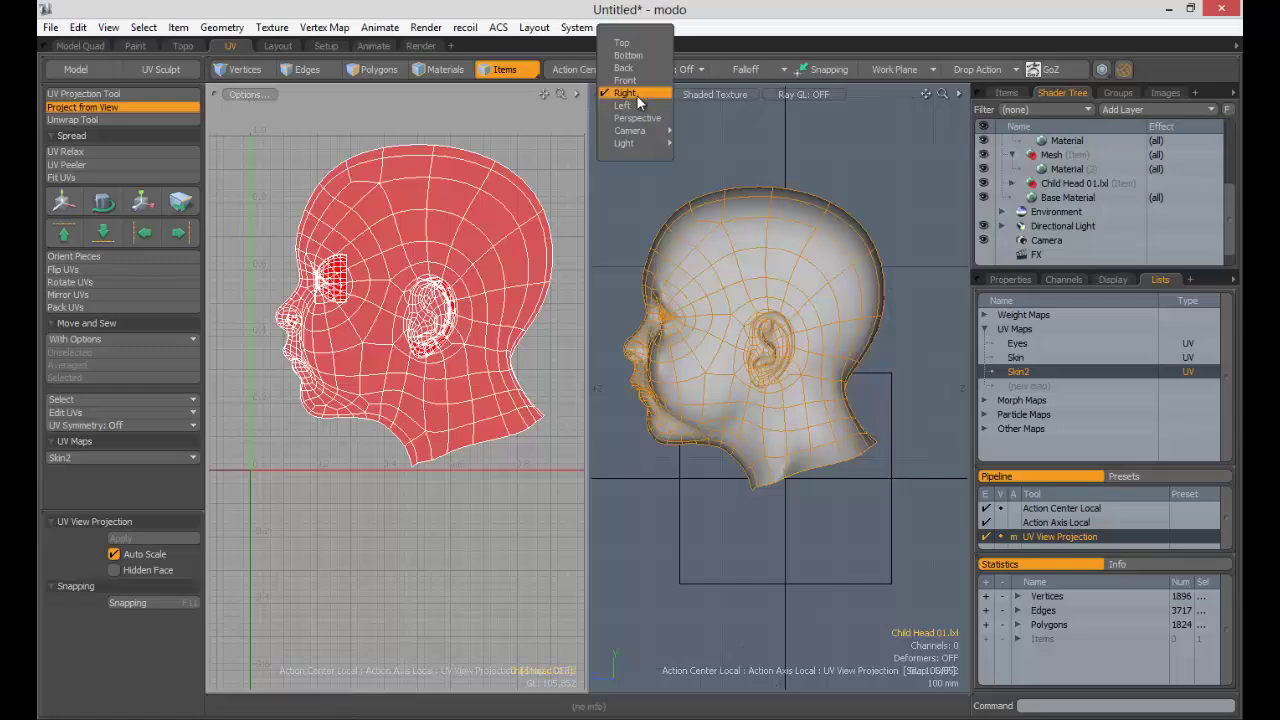
pyautogui.click(639, 119)
pyautogui.keyDown('alt'); pyautogui.moveTo(681, 287); pyautogui.dragTo(725, 297); pyautogui.keyUp('alt')
pyautogui.keyDown('ctrl'); pyautogui.keyDown('alt'); pyautogui.moveTo(725, 297); pyautogui.dragTo(770, 285); pyautogui.keyUp('alt'); pyautogui.keyUp('ctrl')
pyautogui.keyDown('alt'); pyautogui.keyDown('shift'); pyautogui.moveTo(660, 215); pyautogui.dragTo(693, 228); pyautogui.keyUp('shift'); pyautogui.keyUp('alt')
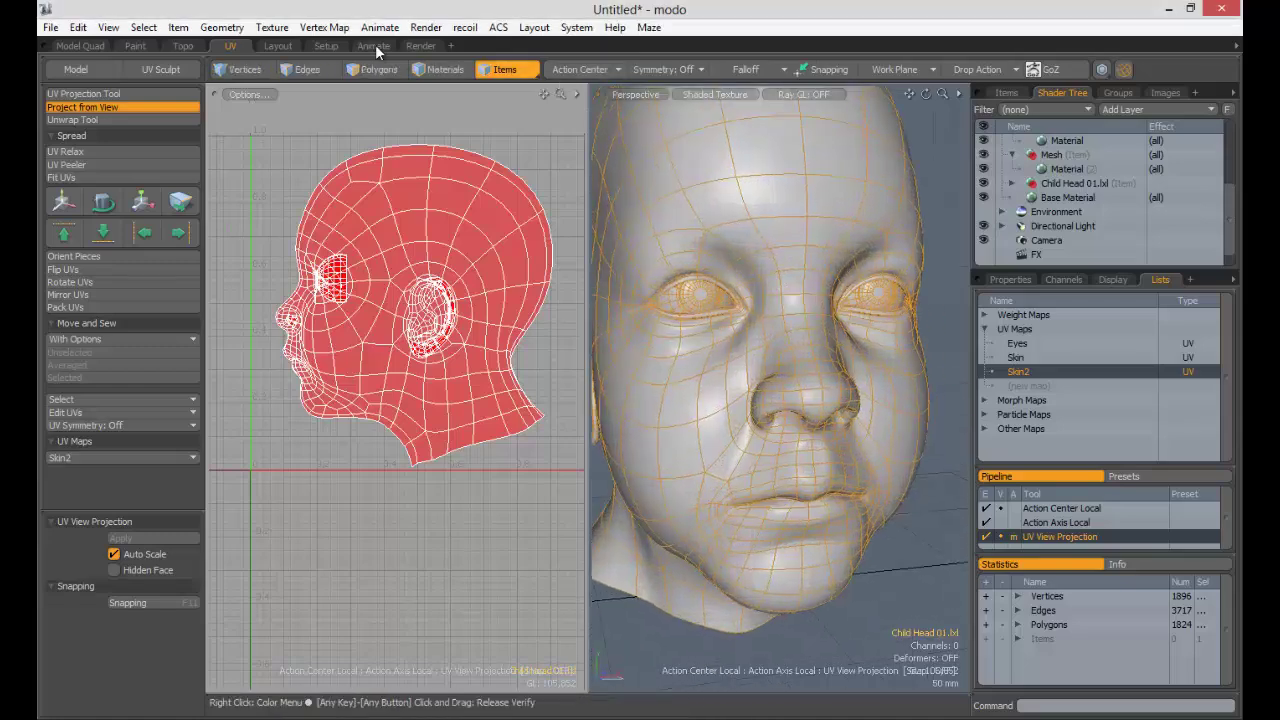
pyautogui.click(372, 69)
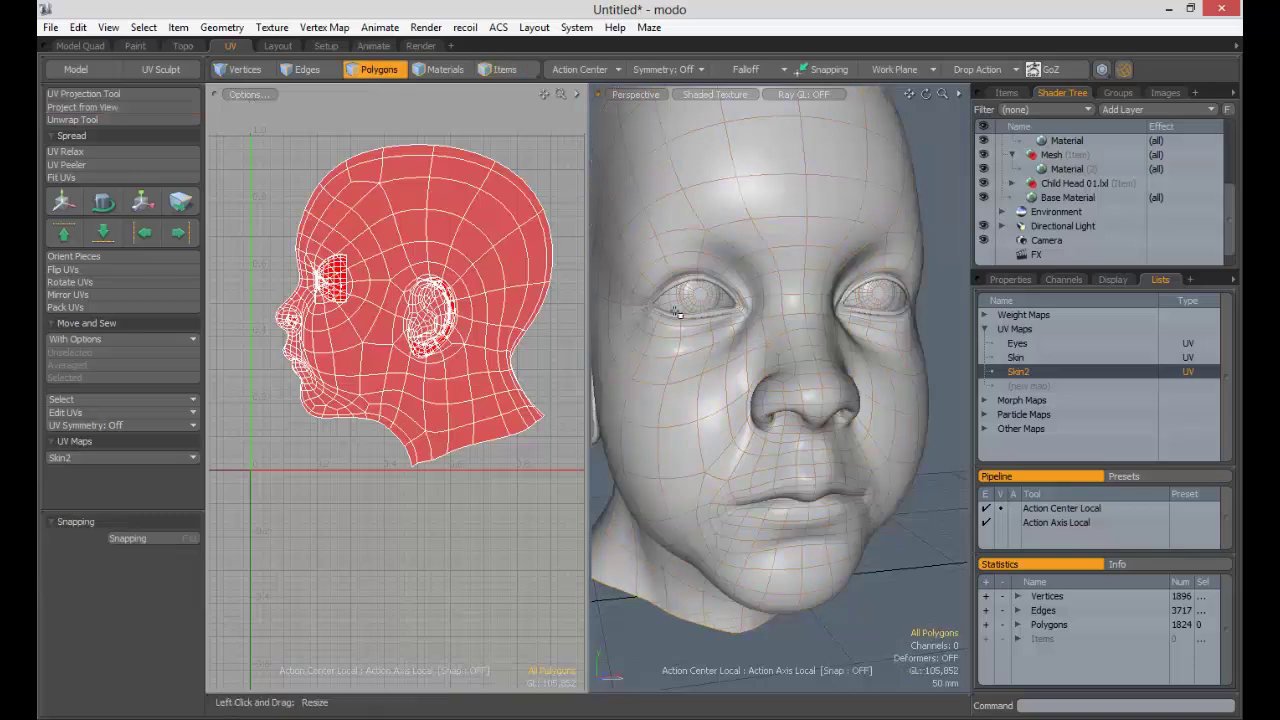
pyautogui.click(760, 158)
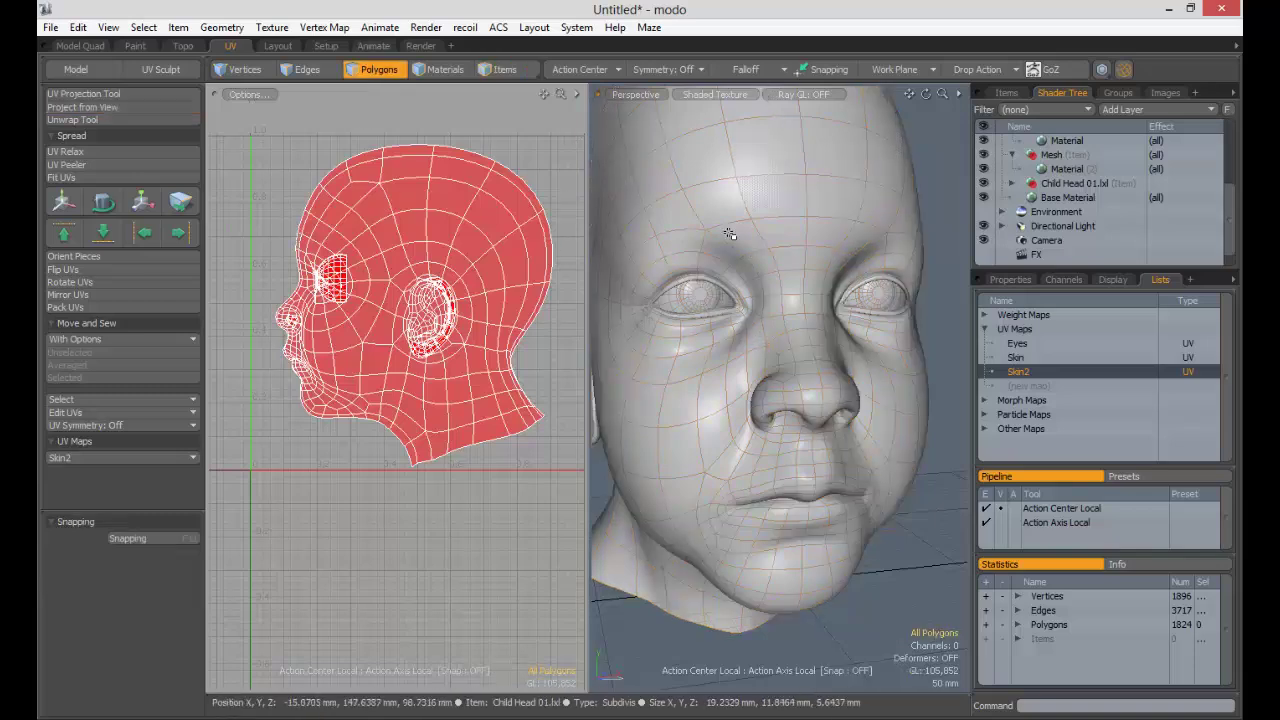
pyautogui.click(697, 296)
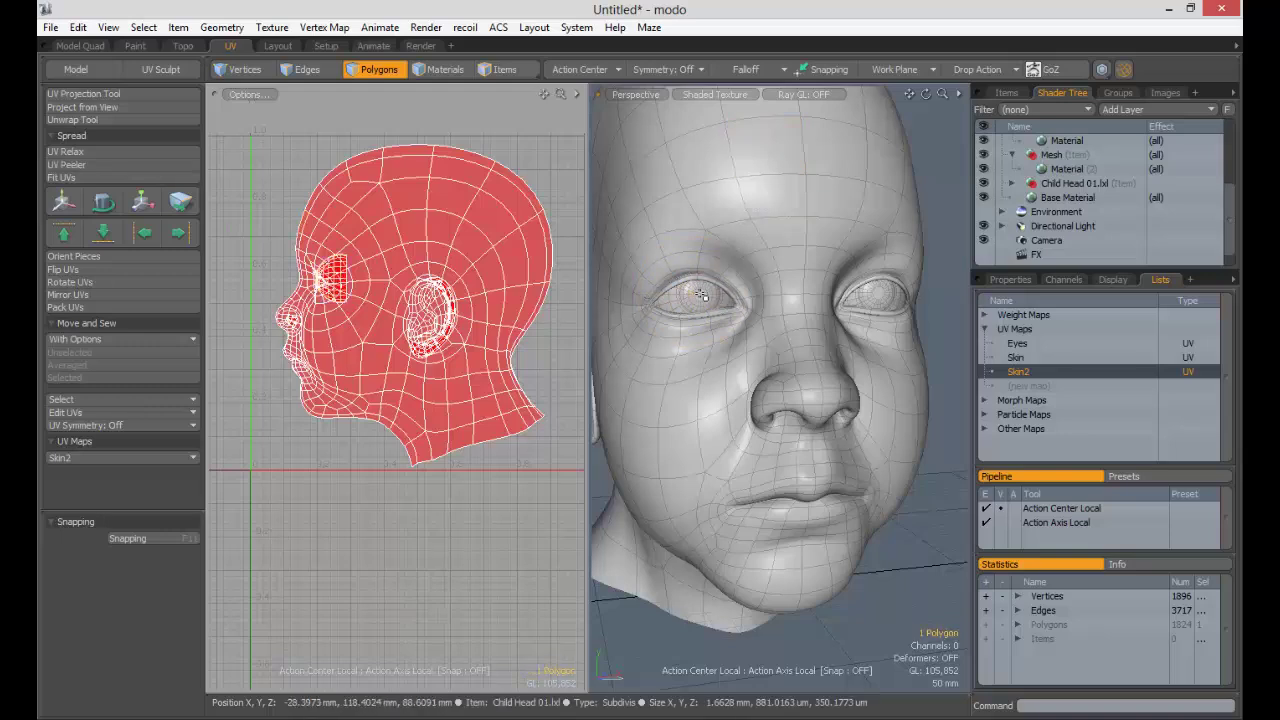
pyautogui.doubleClick(699, 296)
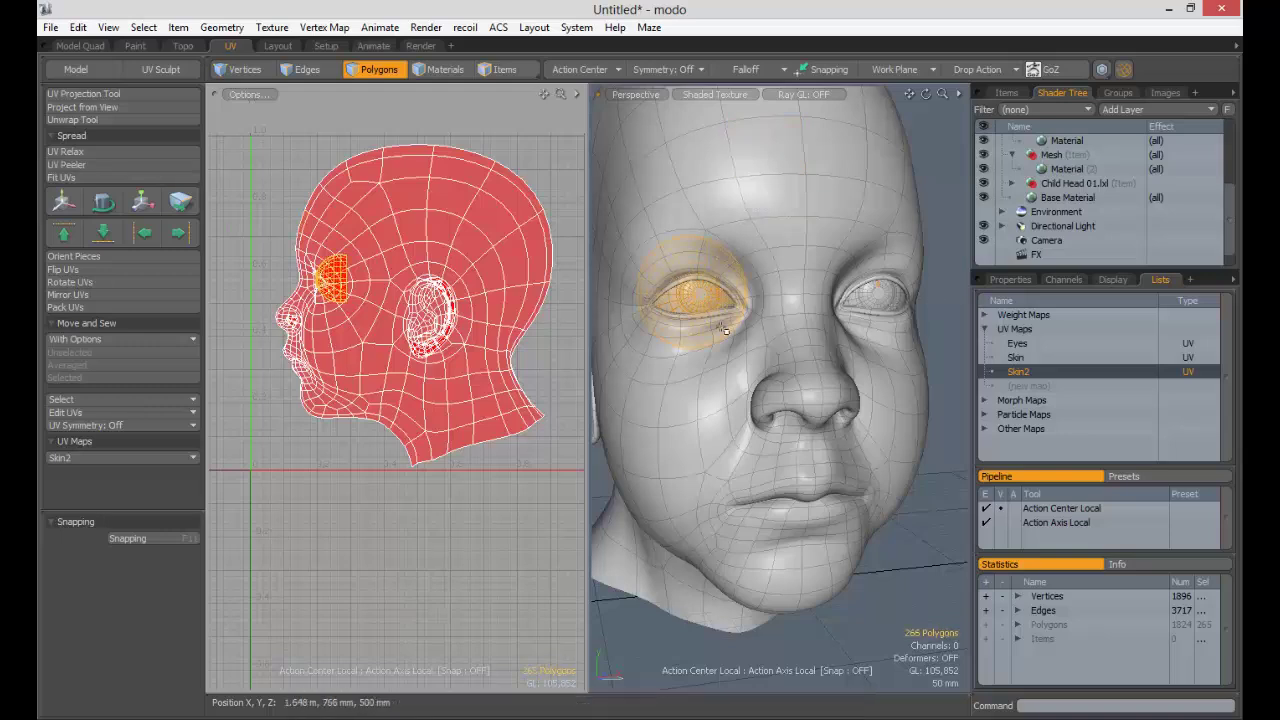
pyautogui.keyDown('alt'); pyautogui.moveTo(921, 295); pyautogui.dragTo(914, 287); pyautogui.keyUp('alt')
pyautogui.moveTo(829, 299)
pyautogui.keyDown('alt'); pyautogui.mouseDown()
pyautogui.moveTo(699, 302)
pyautogui.moveTo(853, 300)
pyautogui.mouseUp(); pyautogui.keyUp('alt')
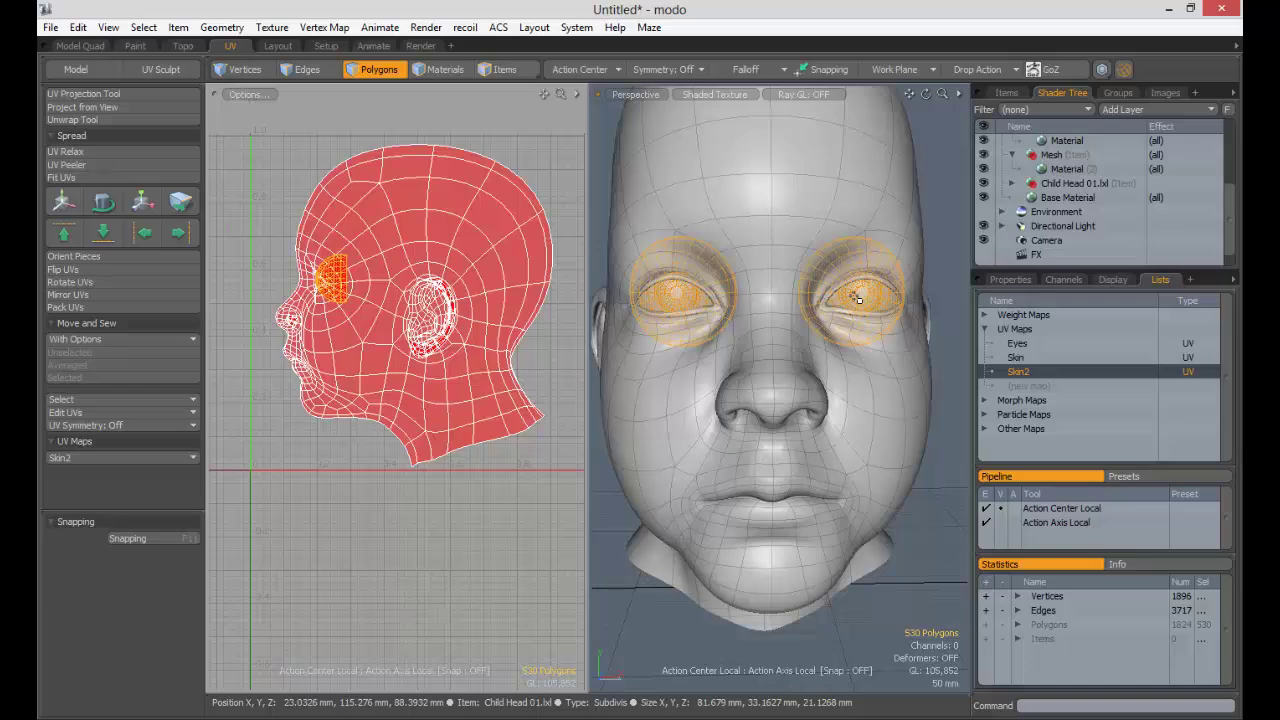
pyautogui.press('h')
# Step: Apply a Spherical UV projection on the Y axis with Automatic settings to the visible head polygons
pyautogui.moveTo(858, 298)
pyautogui.keyDown('alt'); pyautogui.mouseDown()
pyautogui.moveTo(924, 350)
pyautogui.moveTo(881, 235)
pyautogui.moveTo(792, 321)
pyautogui.moveTo(923, 307)
pyautogui.moveTo(860, 312)
pyautogui.mouseUp(); pyautogui.keyUp('alt')
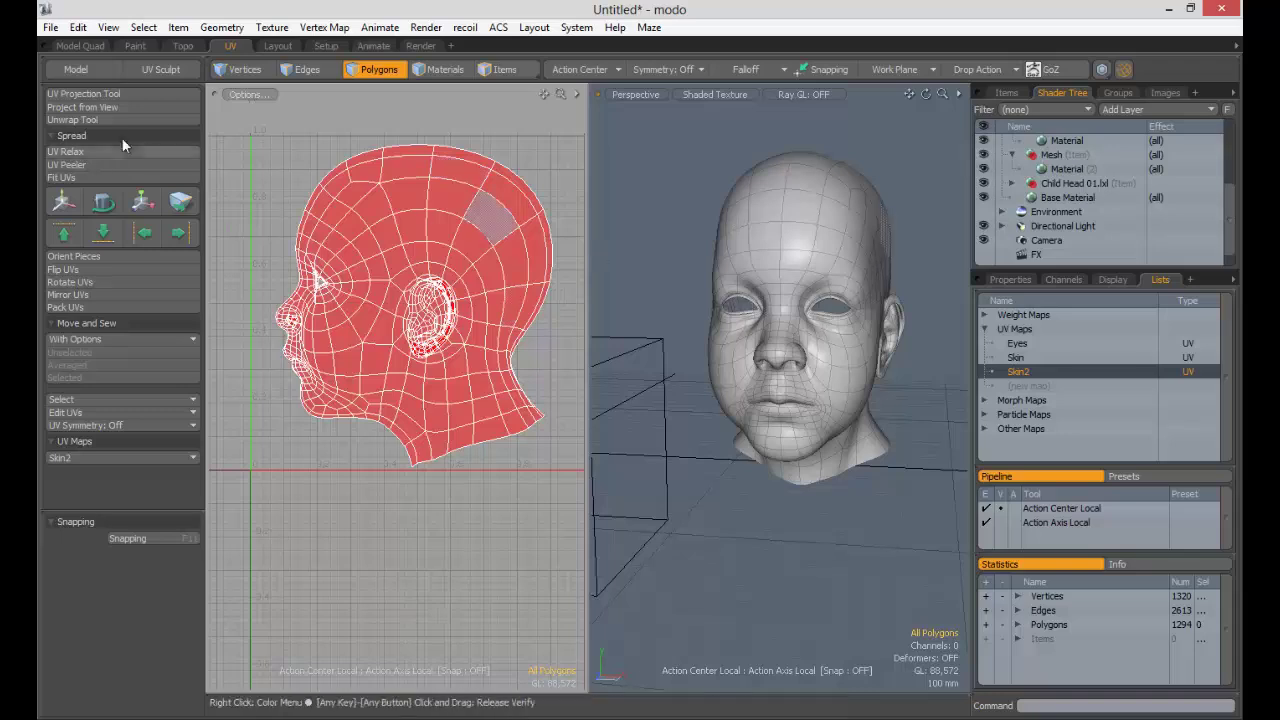
pyautogui.click(82, 95)
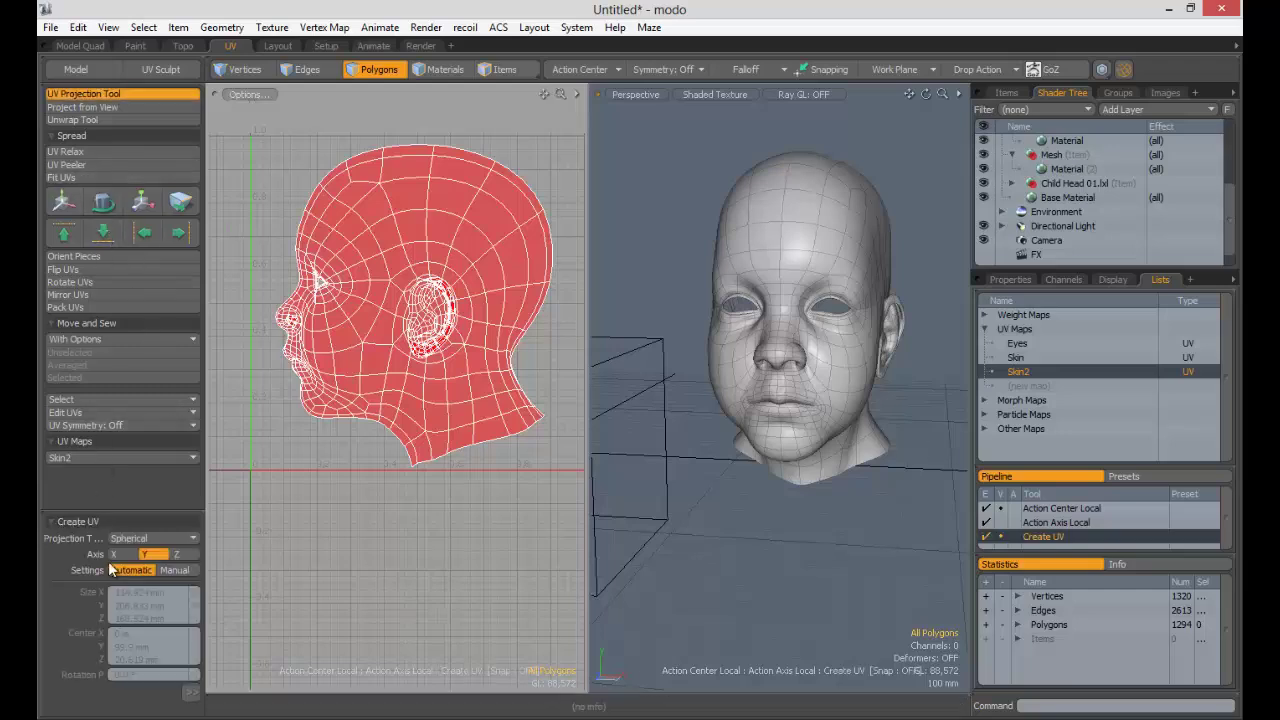
pyautogui.keyDown('alt'); pyautogui.keyDown('shift'); pyautogui.moveTo(420, 536); pyautogui.dragTo(535, 480); pyautogui.keyUp('shift'); pyautogui.keyUp('alt')
pyautogui.scroll(-3, 438, 335)
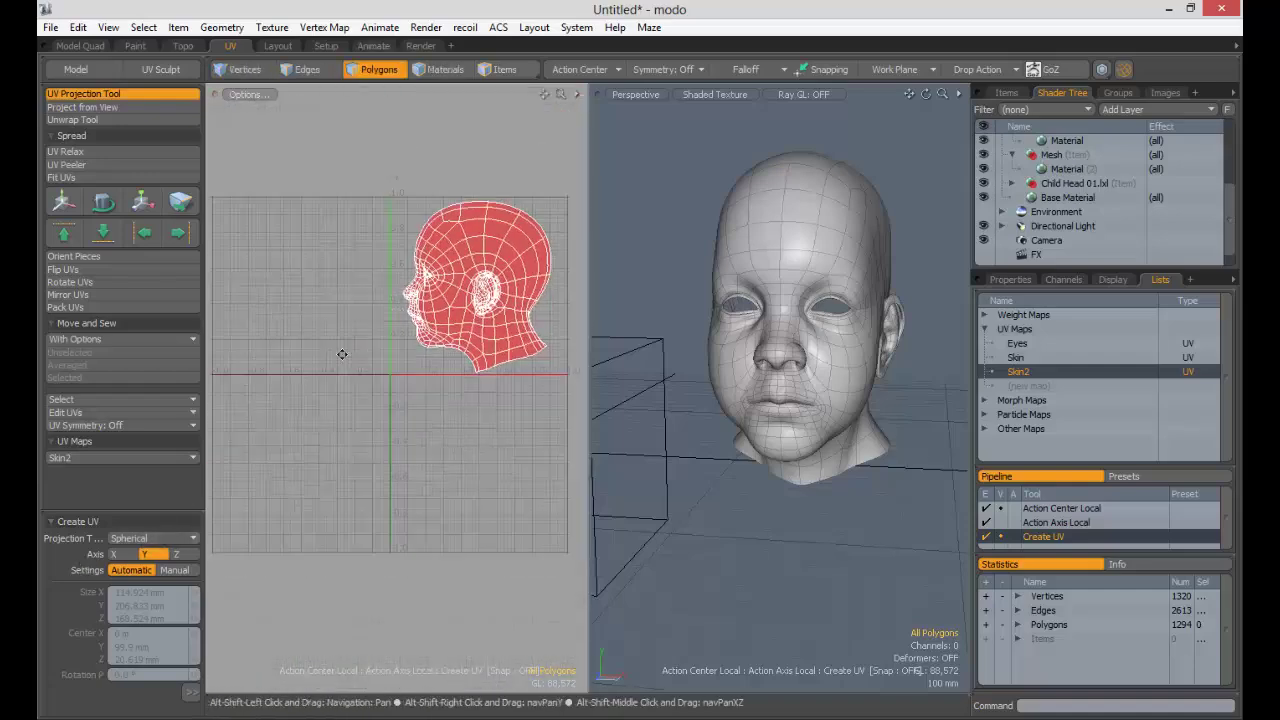
pyautogui.click(458, 306)
pyautogui.keyDown('ctrl'); pyautogui.keyDown('alt'); pyautogui.moveTo(408, 352); pyautogui.dragTo(531, 332); pyautogui.keyUp('alt'); pyautogui.keyUp('ctrl')
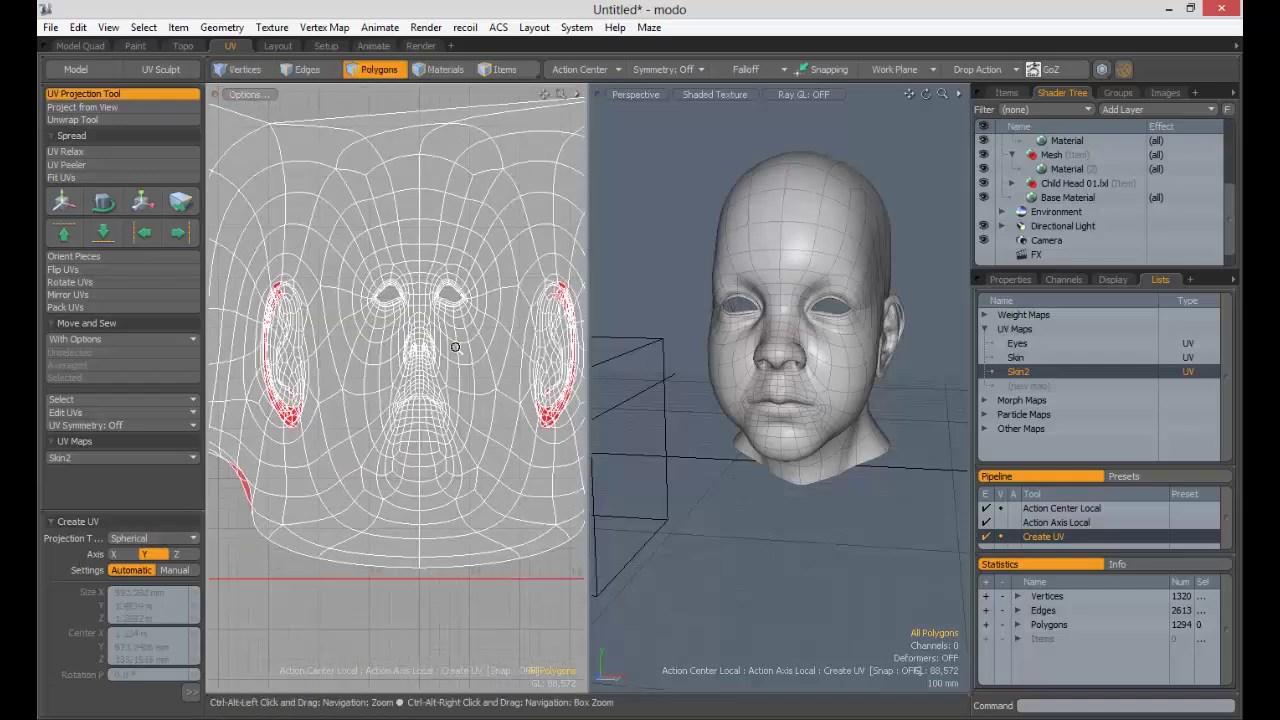
# Step: Relax the head's spherical UV layout using UV Relax in Adaptive mode with the boundary locked
pyautogui.keyDown('ctrl'); pyautogui.keyDown('alt'); pyautogui.moveTo(456, 347); pyautogui.dragTo(438, 342); pyautogui.keyUp('alt'); pyautogui.keyUp('ctrl')
pyautogui.keyDown('alt'); pyautogui.keyDown('shift'); pyautogui.moveTo(322, 224); pyautogui.dragTo(410, 225); pyautogui.keyUp('shift'); pyautogui.keyUp('alt')
pyautogui.keyDown('alt'); pyautogui.keyDown('shift'); pyautogui.moveTo(410, 225); pyautogui.dragTo(406, 266); pyautogui.keyUp('shift'); pyautogui.keyUp('alt')
pyautogui.keyDown('alt'); pyautogui.keyDown('shift'); pyautogui.moveTo(430, 310); pyautogui.dragTo(290, 130); pyautogui.keyUp('shift'); pyautogui.keyUp('alt')
pyautogui.moveTo(440, 226)
pyautogui.keyDown('ctrl'); pyautogui.keyDown('alt'); pyautogui.mouseDown()
pyautogui.moveTo(400, 224)
pyautogui.moveTo(444, 224)
pyautogui.mouseUp(); pyautogui.keyUp('alt'); pyautogui.keyUp('ctrl')
pyautogui.keyDown('alt'); pyautogui.keyDown('shift'); pyautogui.moveTo(444, 224); pyautogui.dragTo(345, 269); pyautogui.keyUp('shift'); pyautogui.keyUp('alt')
pyautogui.keyDown('ctrl'); pyautogui.keyDown('alt'); pyautogui.moveTo(424, 289); pyautogui.dragTo(366, 288); pyautogui.keyUp('alt'); pyautogui.keyUp('ctrl')
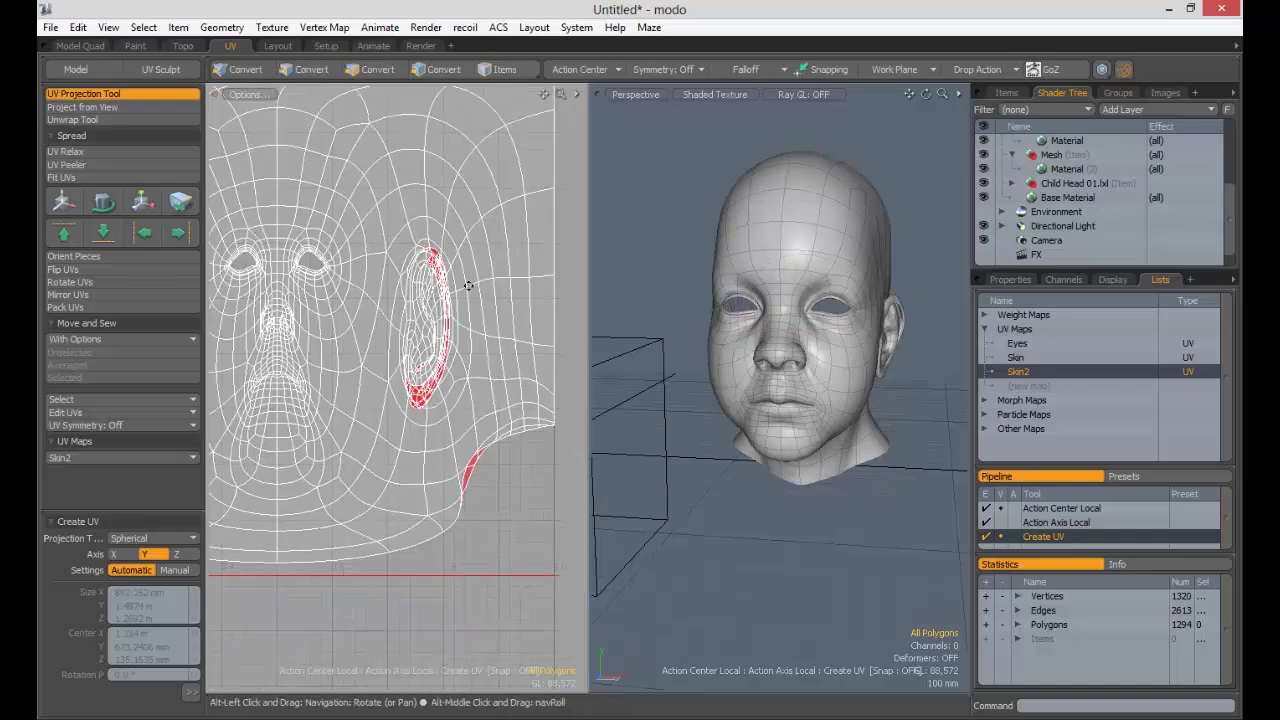
pyautogui.keyDown('alt'); pyautogui.keyDown('shift'); pyautogui.moveTo(466, 286); pyautogui.dragTo(510, 276); pyautogui.keyUp('shift'); pyautogui.keyUp('alt')
pyautogui.click(97, 150)
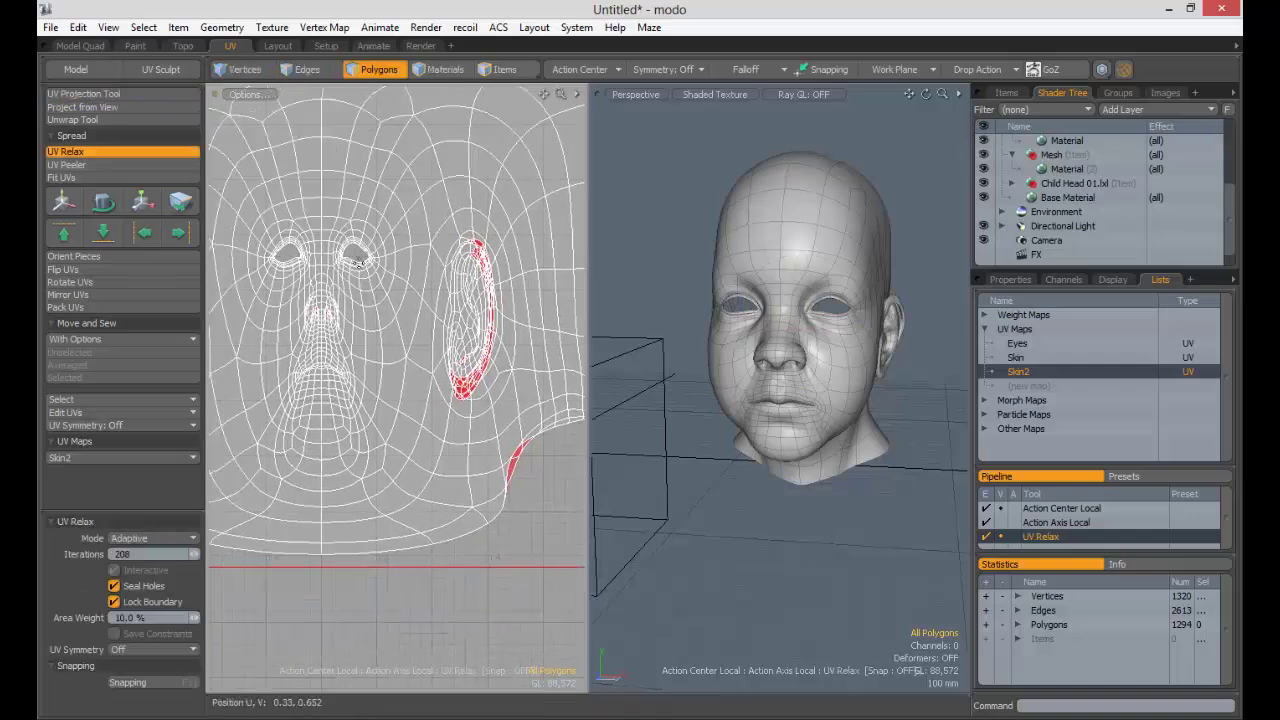
pyautogui.click(443, 290)
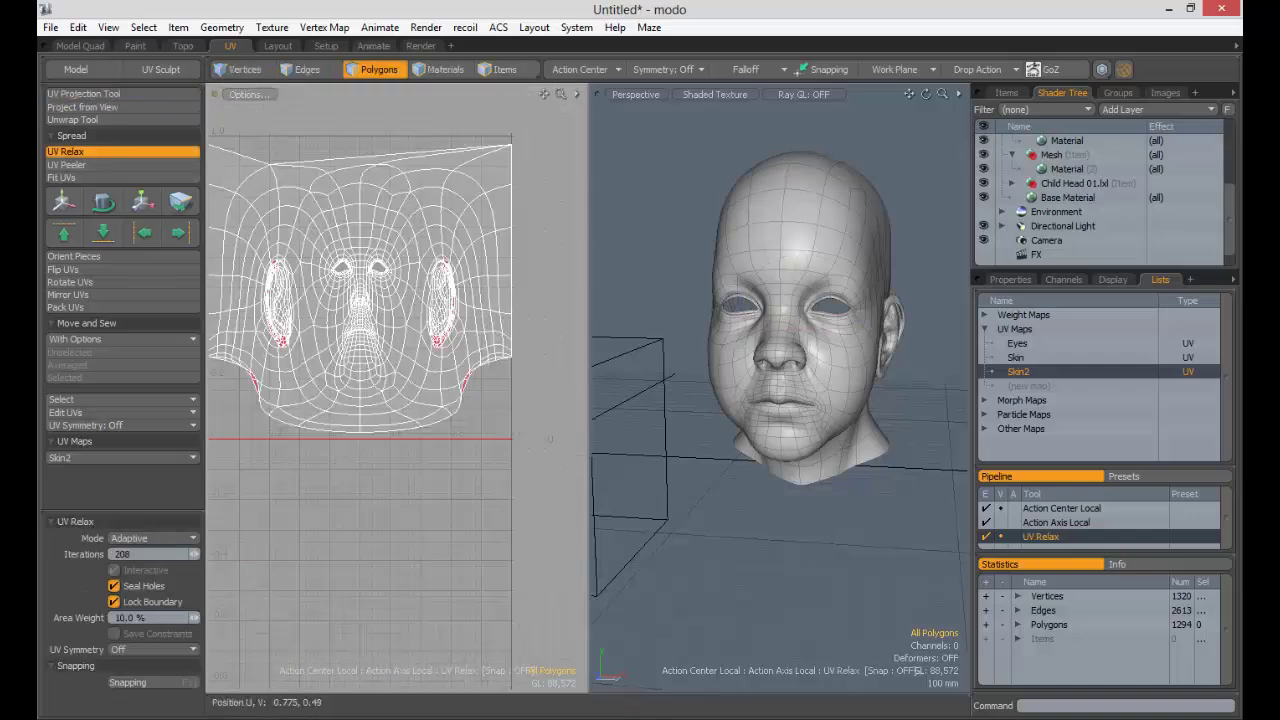
# Step: Try the UV Sculpt Smooth brush on the ear UVs, resizing the brush to 60, and close the sculpt palette
pyautogui.keyDown('ctrl'); pyautogui.keyDown('alt'); pyautogui.moveTo(395, 275); pyautogui.dragTo(433, 280); pyautogui.keyUp('alt'); pyautogui.keyUp('ctrl')
pyautogui.click(158, 69)
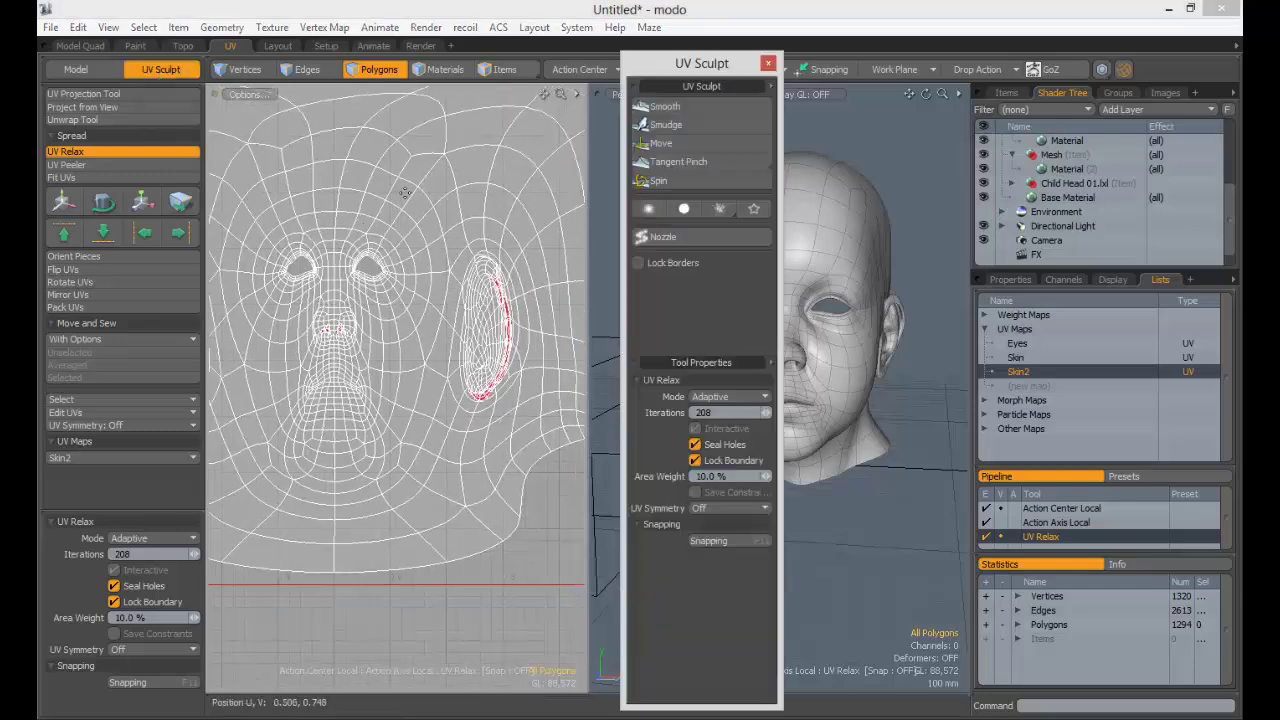
pyautogui.click(664, 106)
pyautogui.scroll(3, 520, 285)
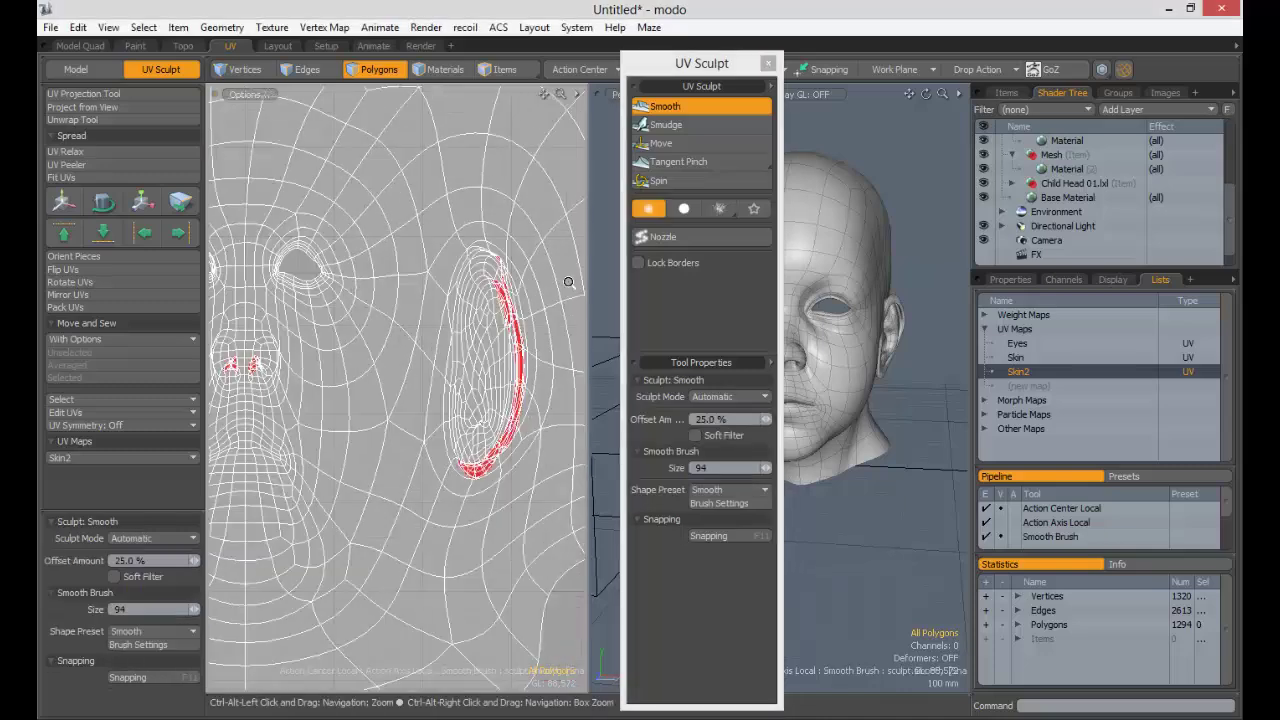
pyautogui.moveTo(522, 279); pyautogui.dragTo(561, 279, button='right')
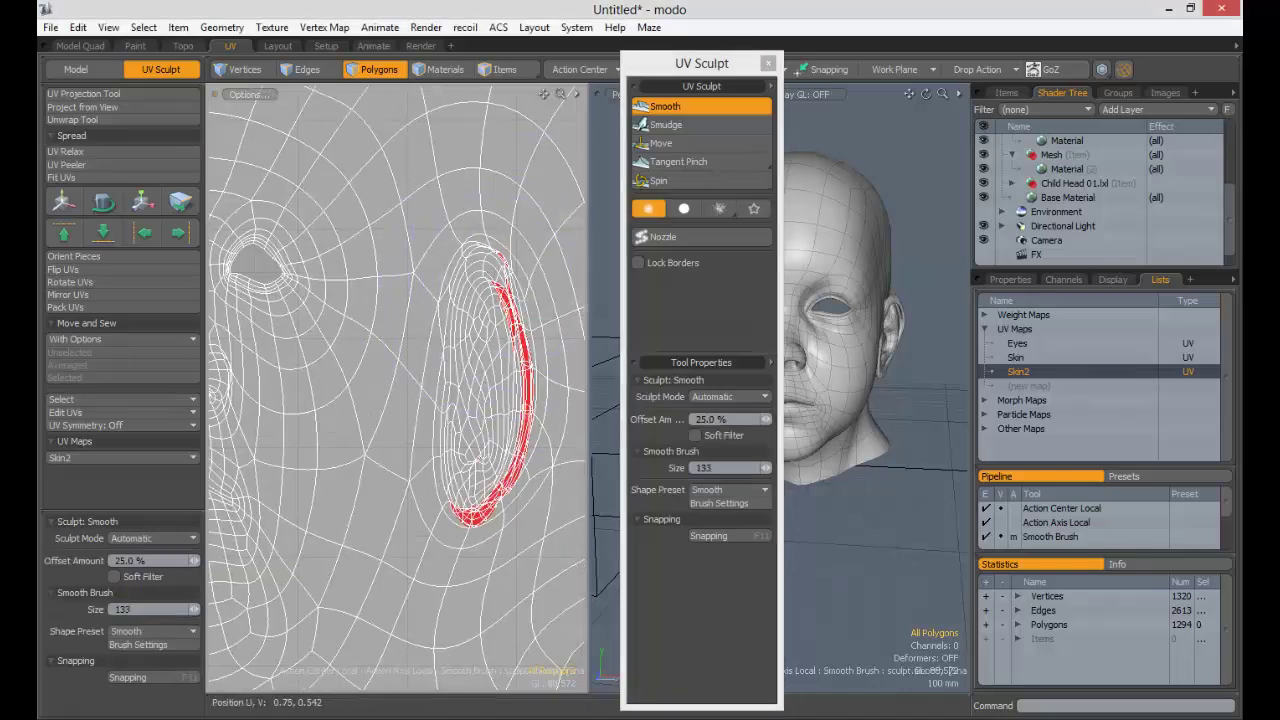
pyautogui.moveTo(462, 290)
pyautogui.mouseDown(button='right')
pyautogui.moveTo(494, 296)
pyautogui.moveTo(507, 337)
pyautogui.moveTo(525, 337)
pyautogui.mouseUp(button='right')
pyautogui.scroll(-4, 537, 314)
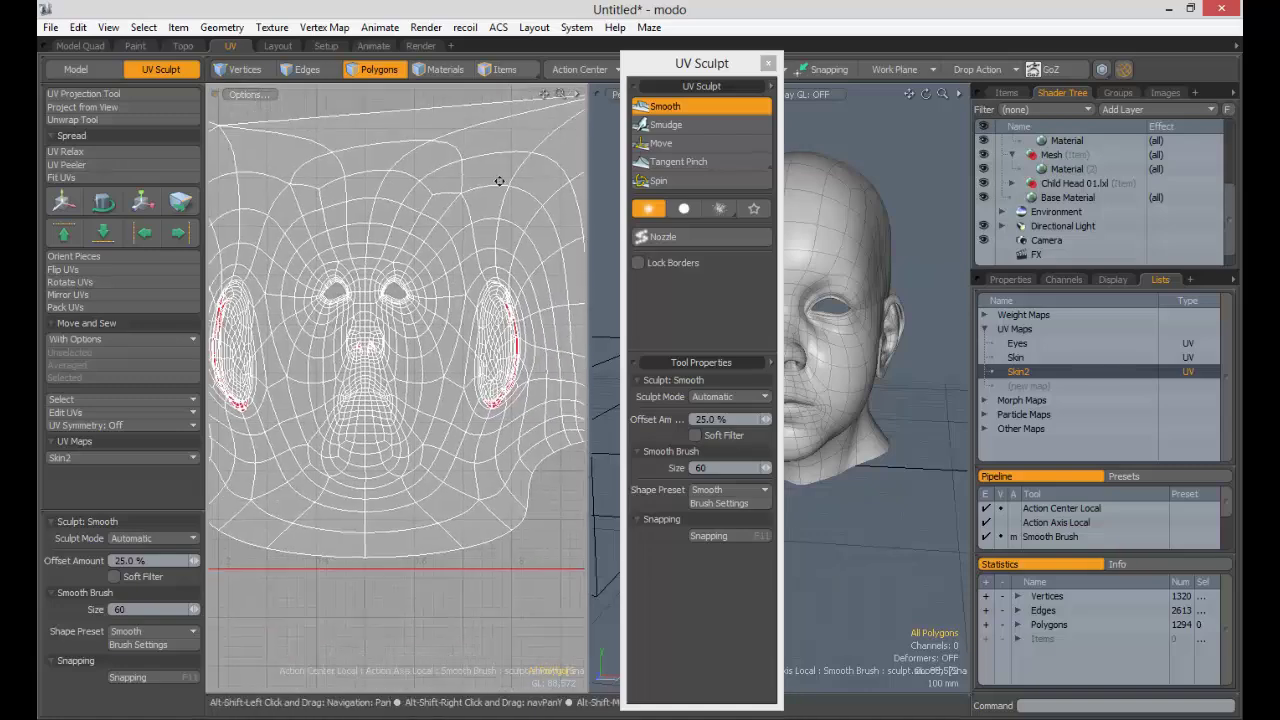
pyautogui.keyDown('alt'); pyautogui.moveTo(500, 180); pyautogui.dragTo(598, 42); pyautogui.keyUp('alt')
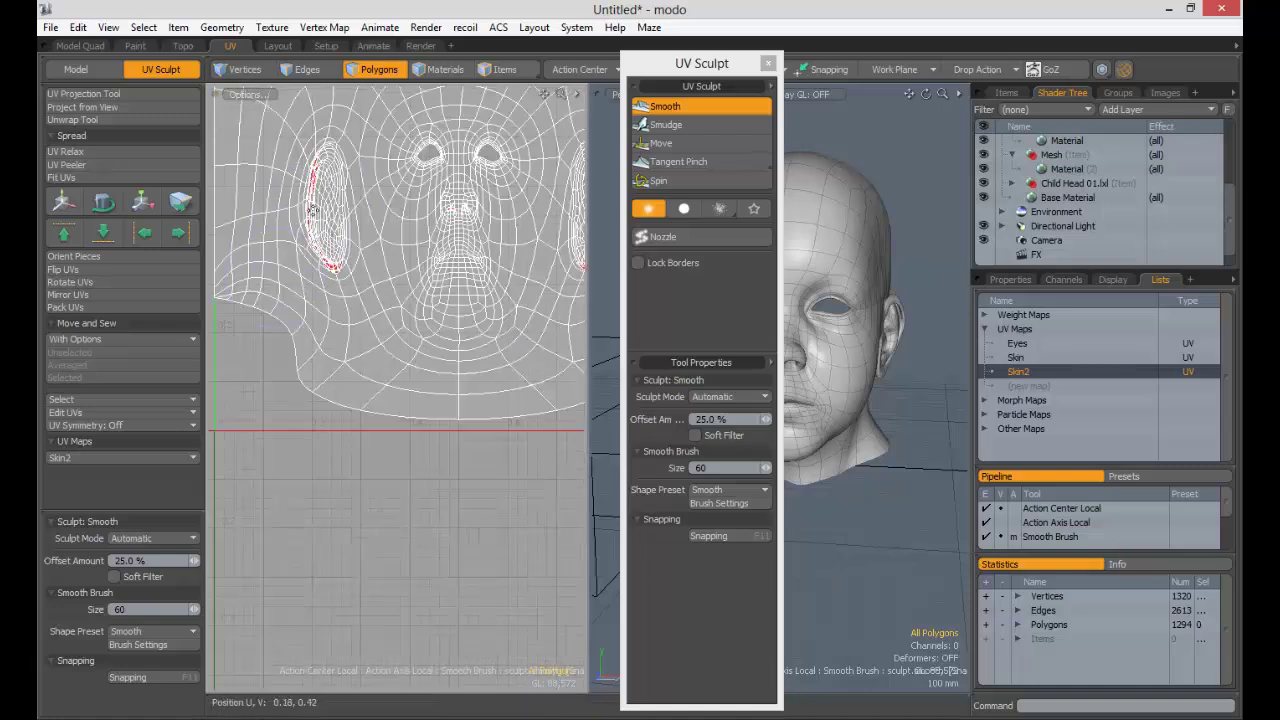
pyautogui.click(768, 63)
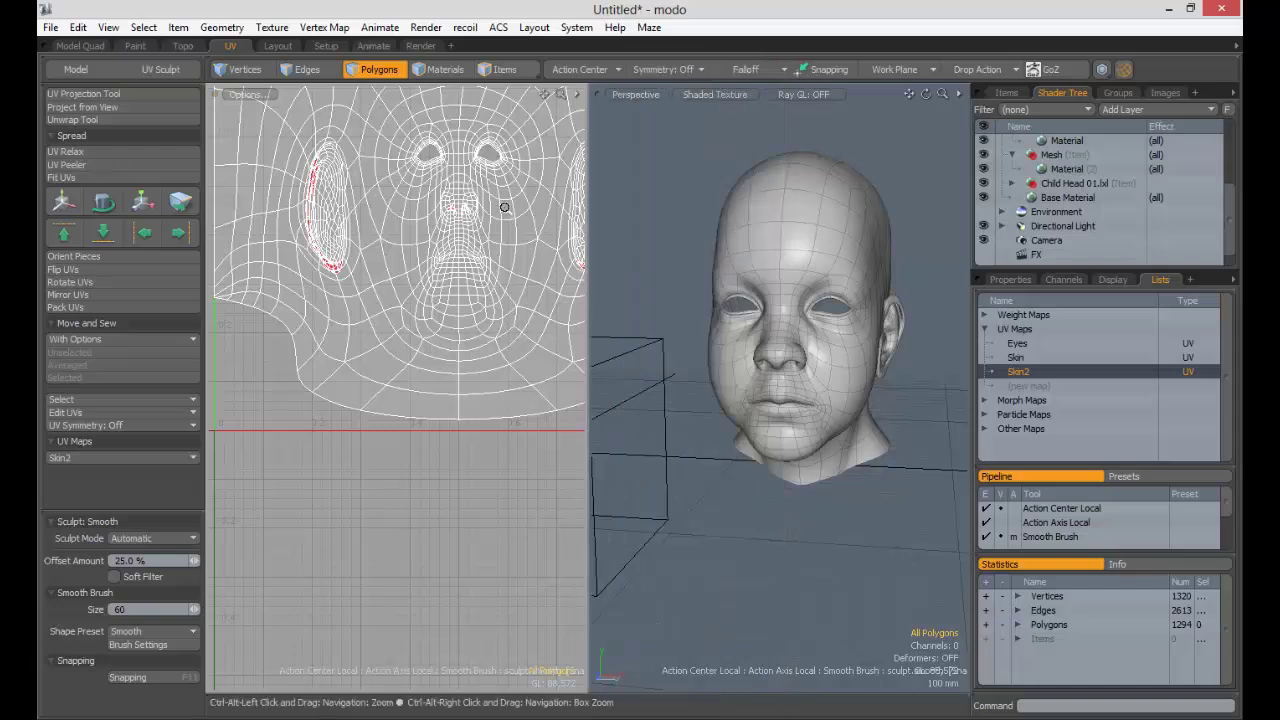
pyautogui.press('a')
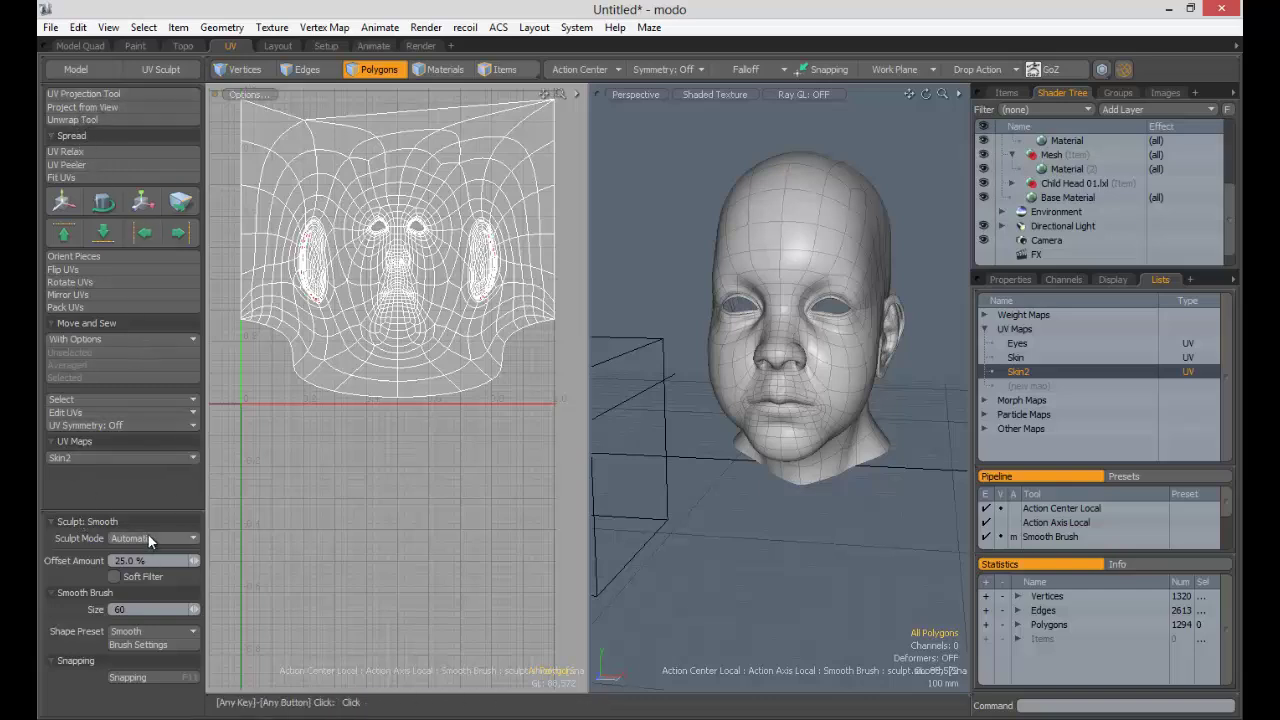
# Step: Replace the head's UV layout with a Planar projection on the Y axis using Automatic settings
pyautogui.click(147, 97)
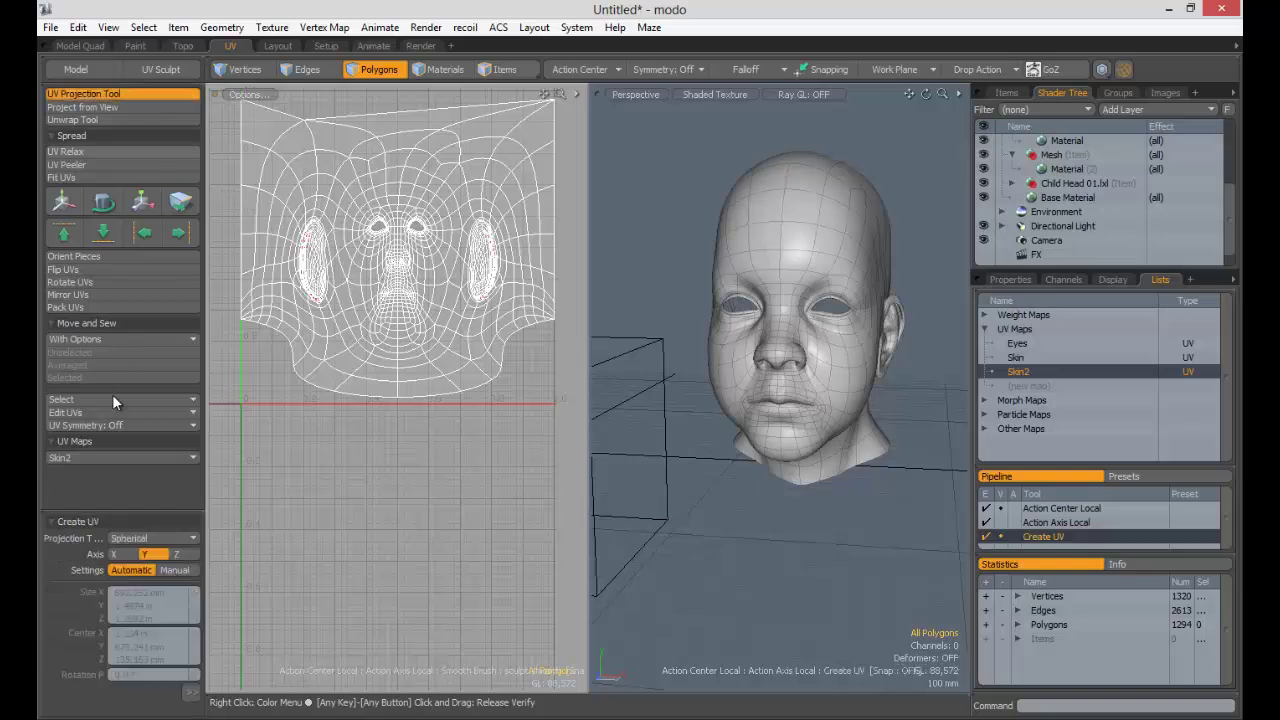
pyautogui.click(148, 540)
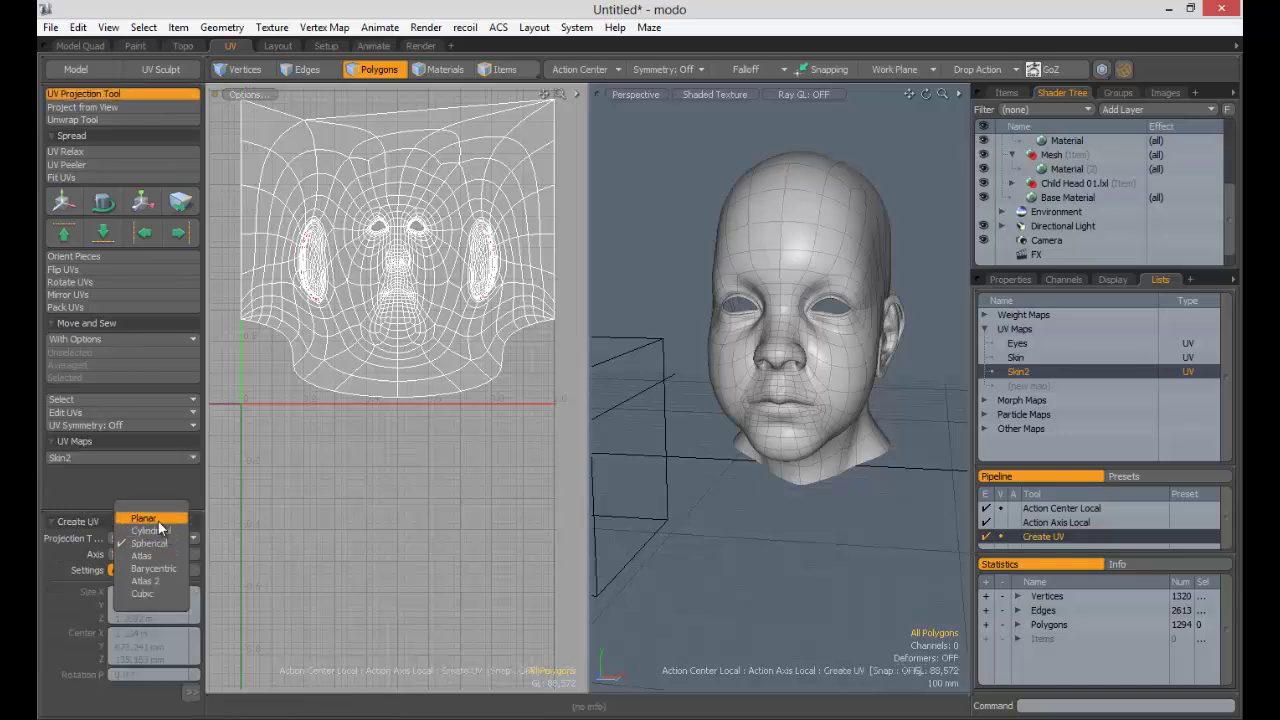
pyautogui.click(145, 518)
pyautogui.click(402, 240)
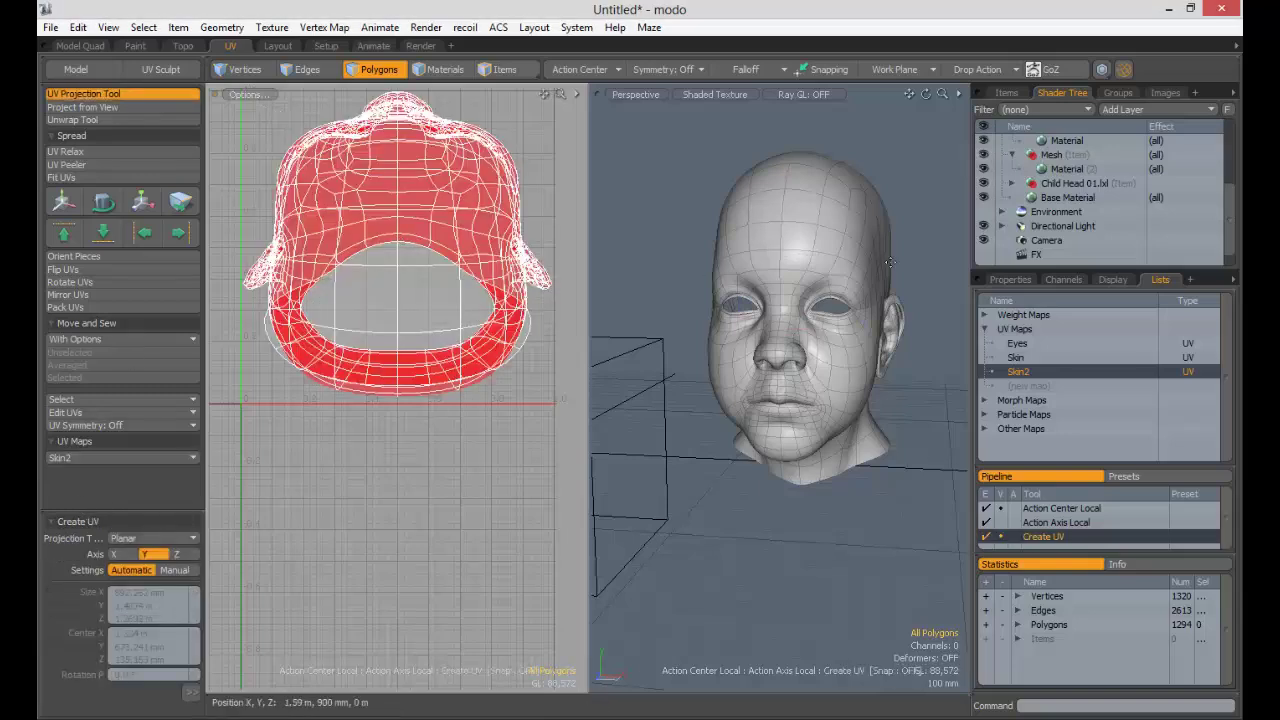
pyautogui.keyDown('alt'); pyautogui.moveTo(424, 175); pyautogui.dragTo(435, 243); pyautogui.keyUp('alt')
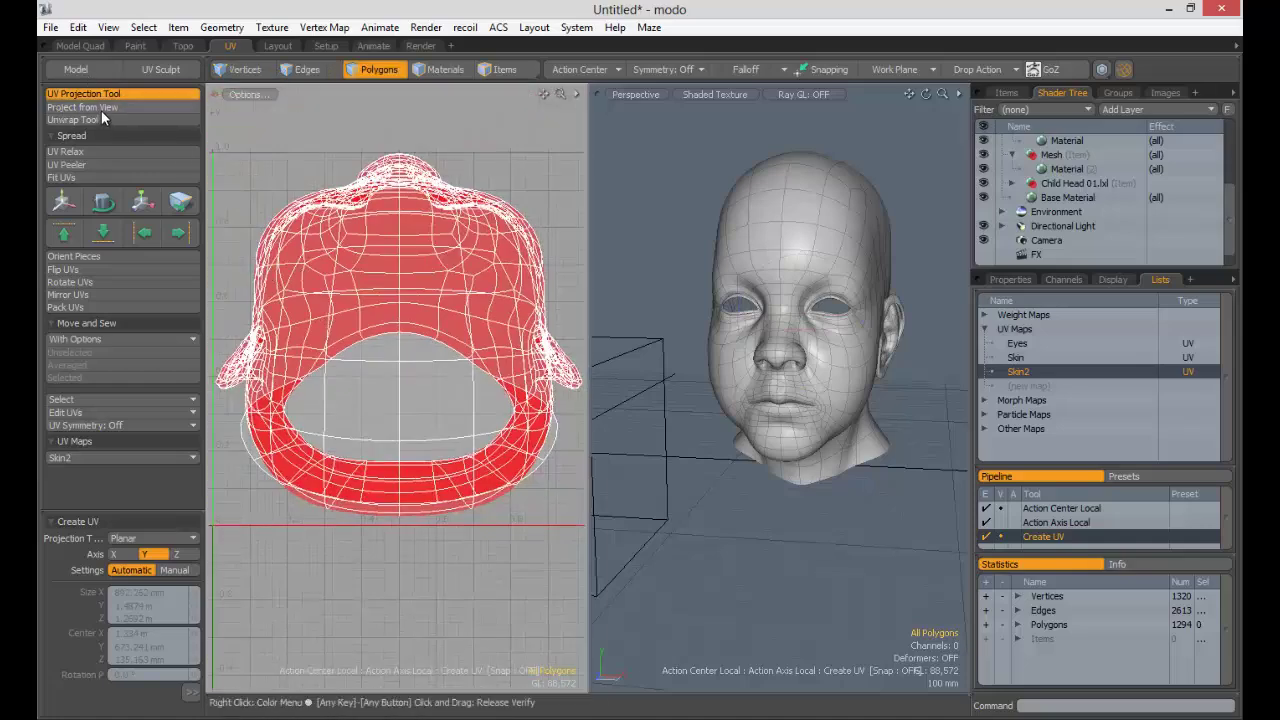
# Step: Compare the Planar projection of the head on the X, Y and Z axes, ending on X
pyautogui.click(116, 555)
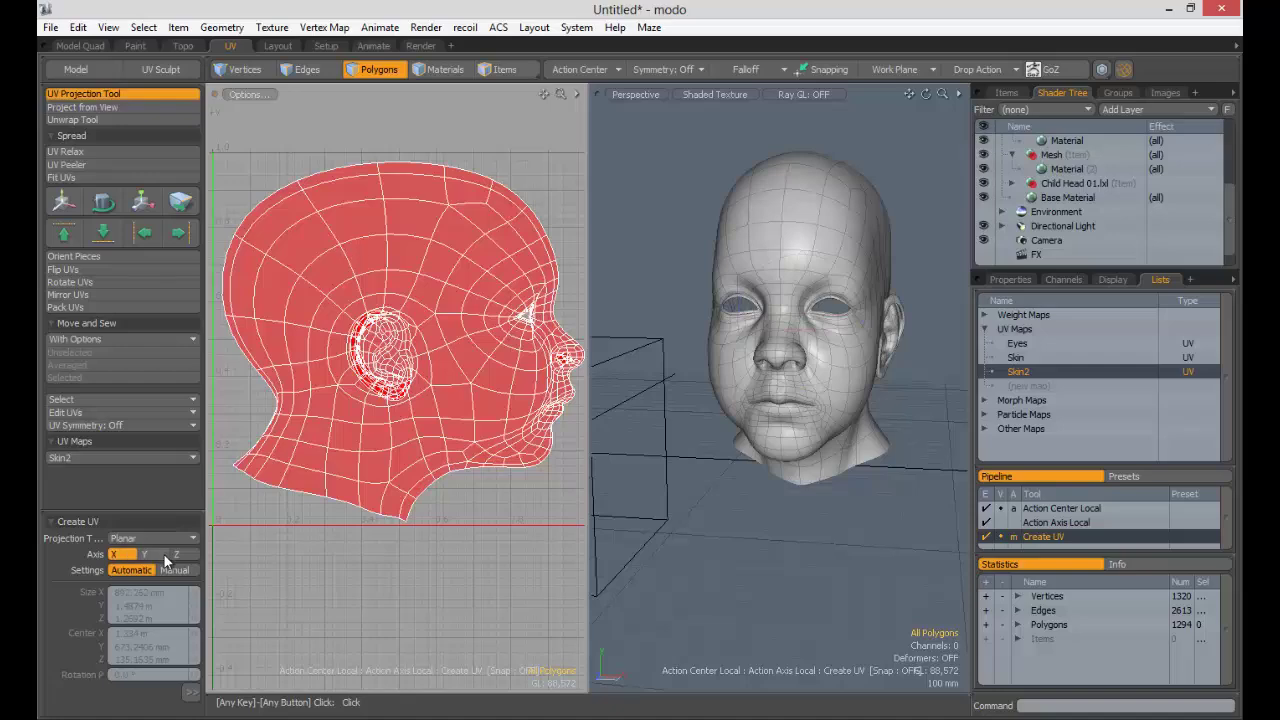
pyautogui.click(152, 554)
pyautogui.click(182, 555)
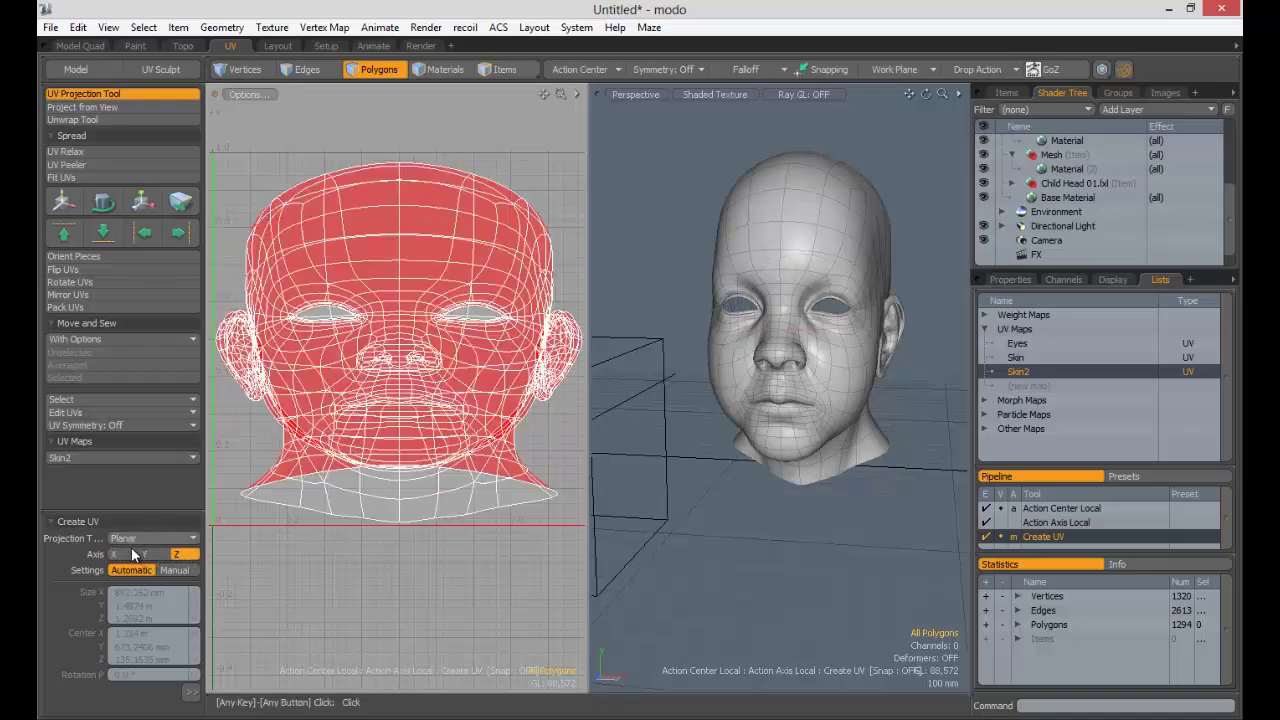
pyautogui.click(152, 554)
pyautogui.click(178, 554)
pyautogui.click(116, 554)
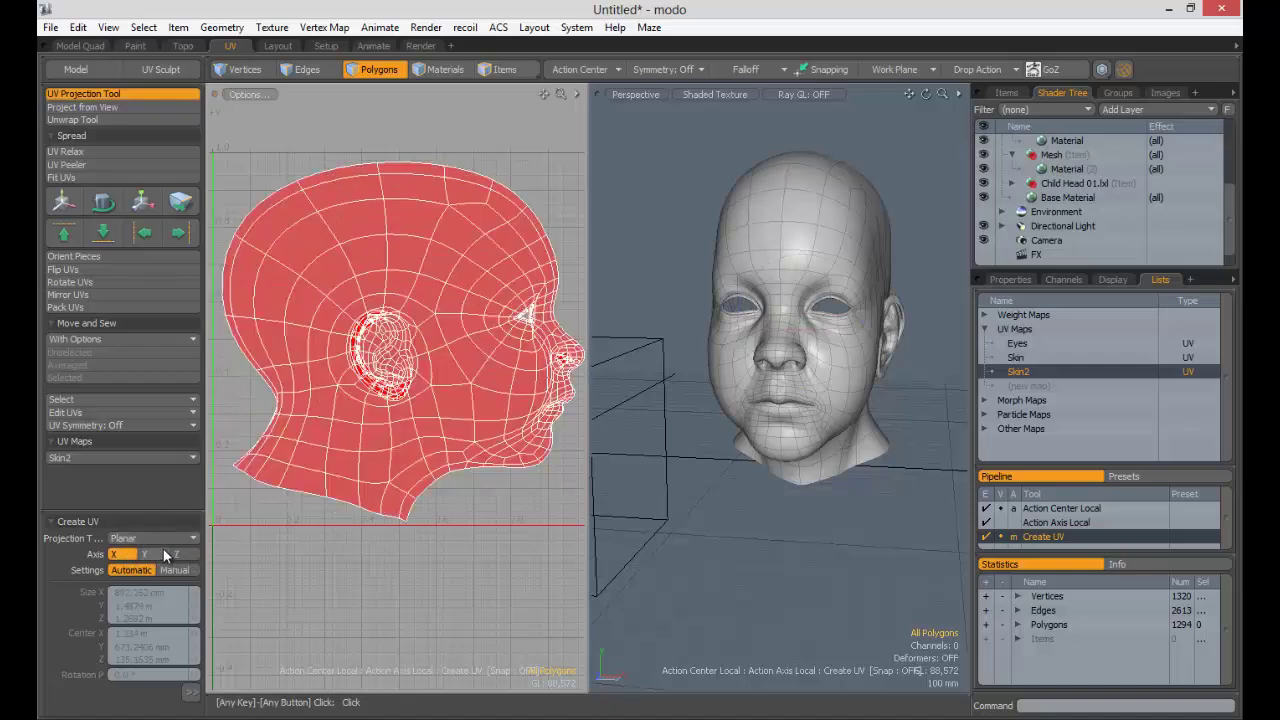
pyautogui.moveTo(432, 276); pyautogui.dragTo(458, 211, button='middle')
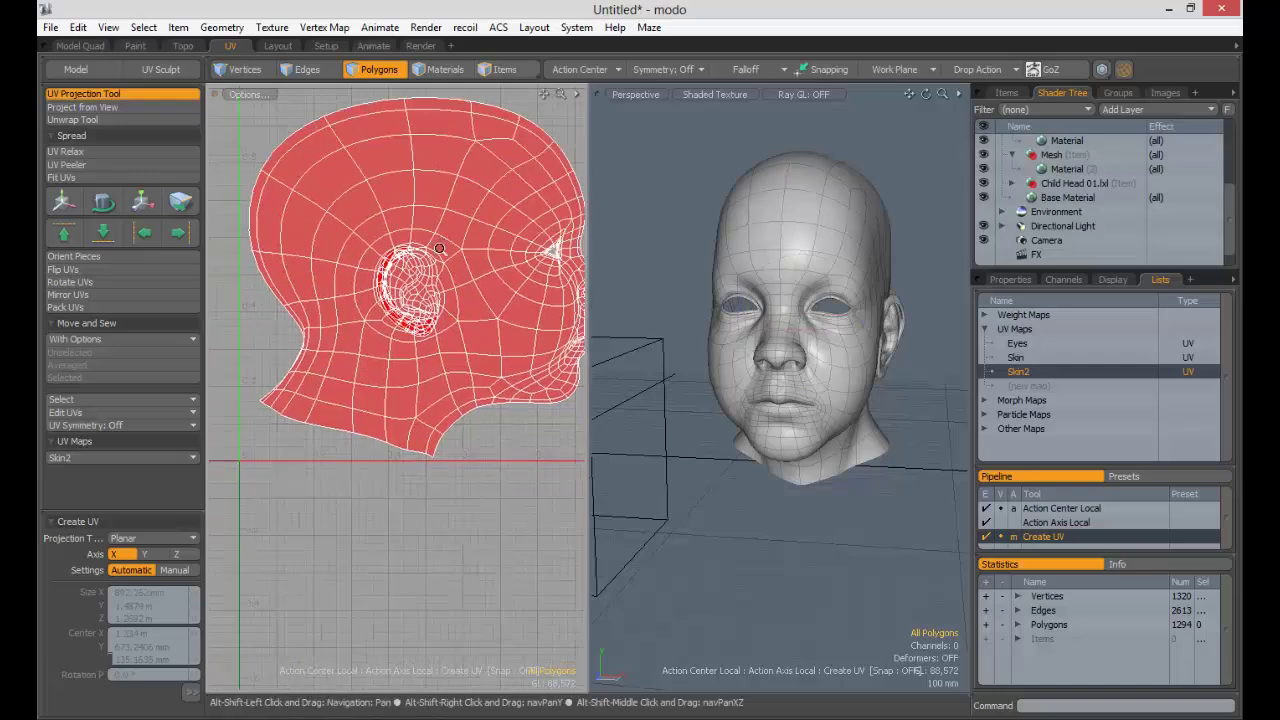
# Step: Change the projection to Cylindrical and try it on the X, Y and Z axes
pyautogui.click(140, 538)
pyautogui.click(140, 547)
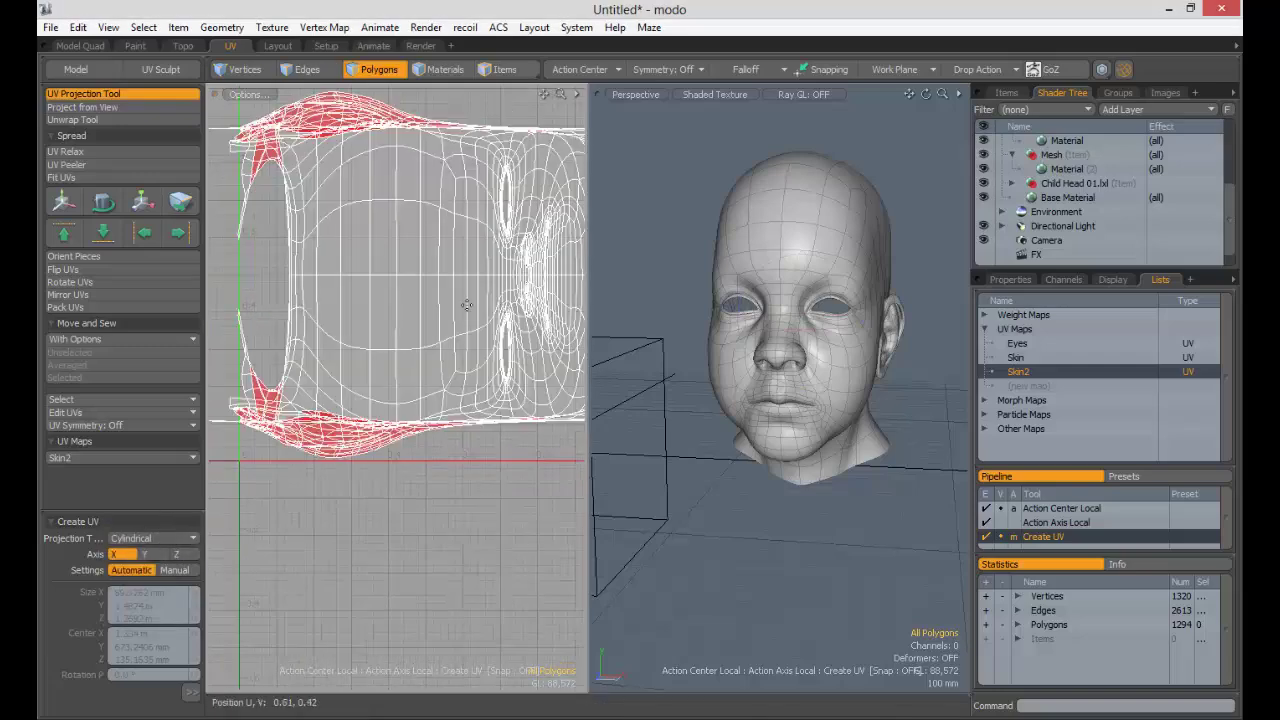
pyautogui.scroll(-5, 357, 277)
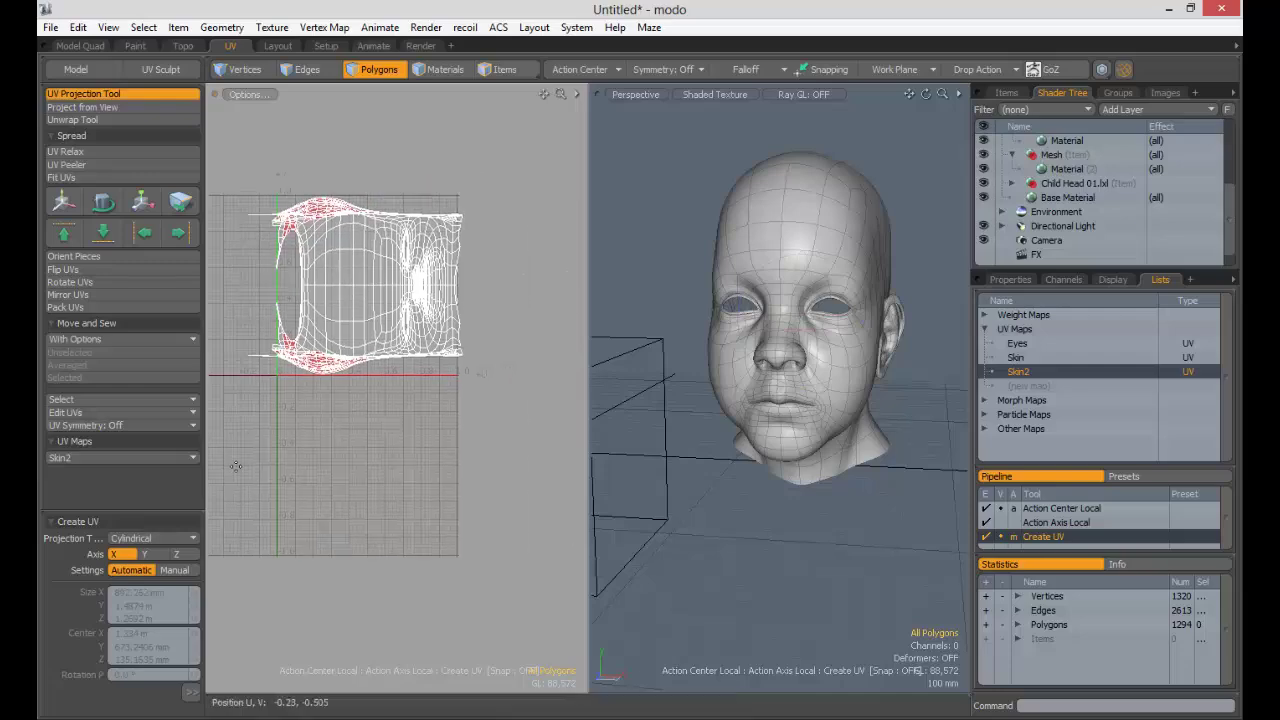
pyautogui.click(150, 555)
pyautogui.scroll(3, 297, 449)
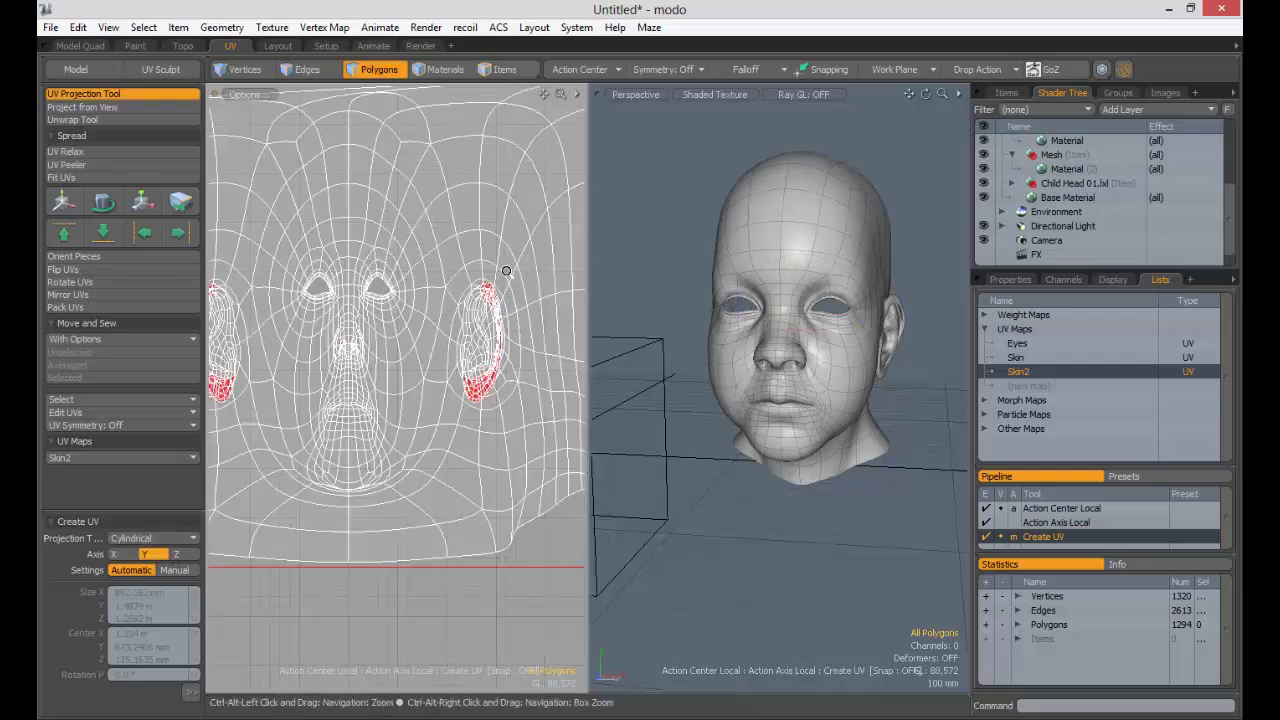
pyautogui.click(177, 555)
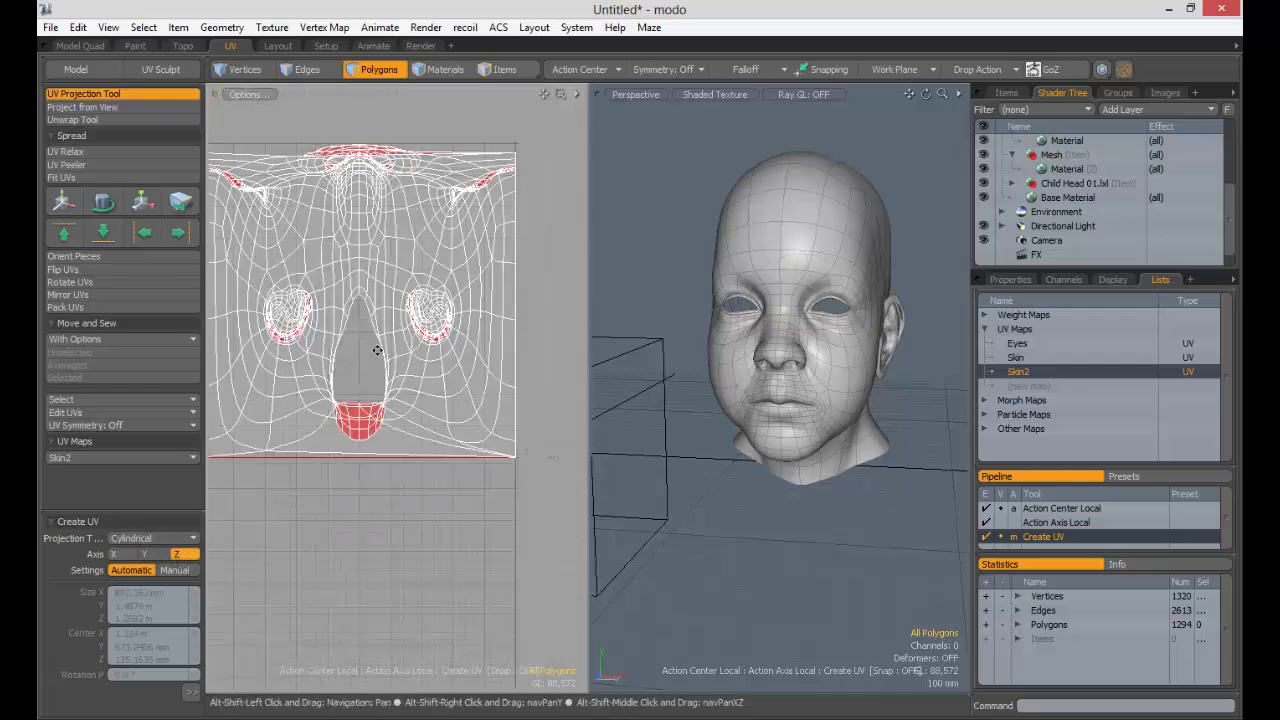
# Step: Change the head's UV projection type to Cubic
pyautogui.click(150, 538)
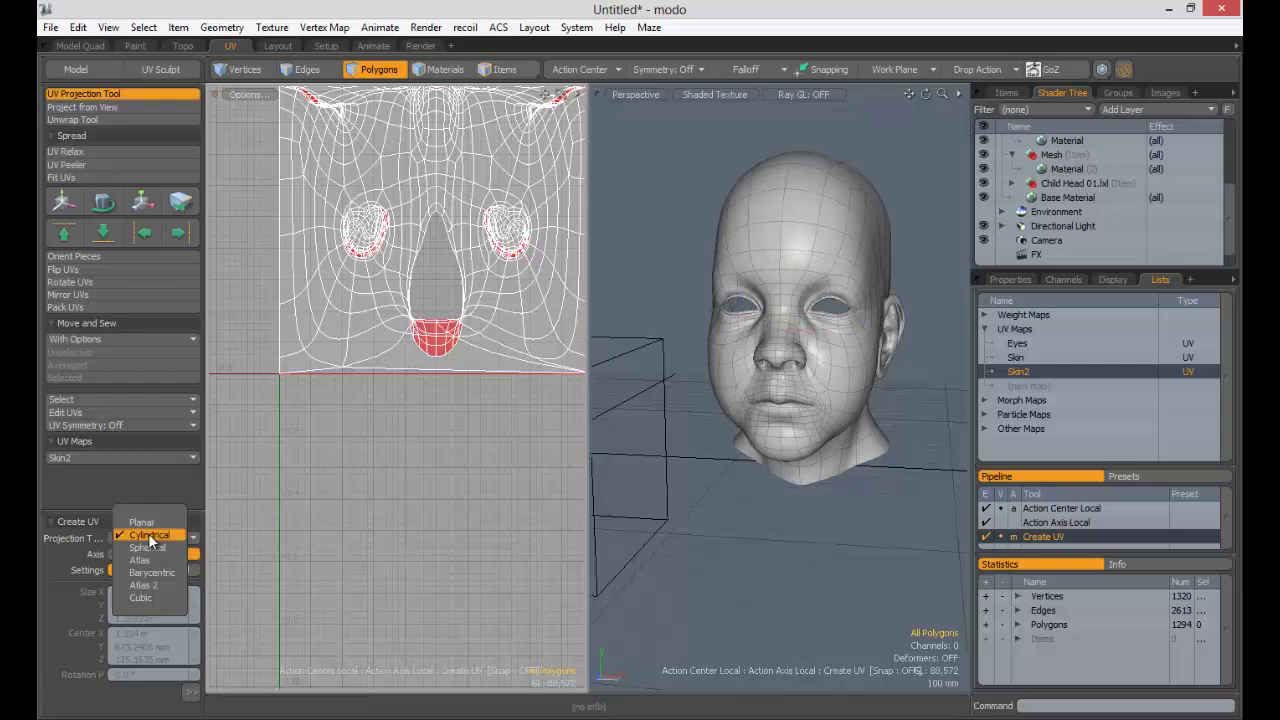
pyautogui.click(140, 598)
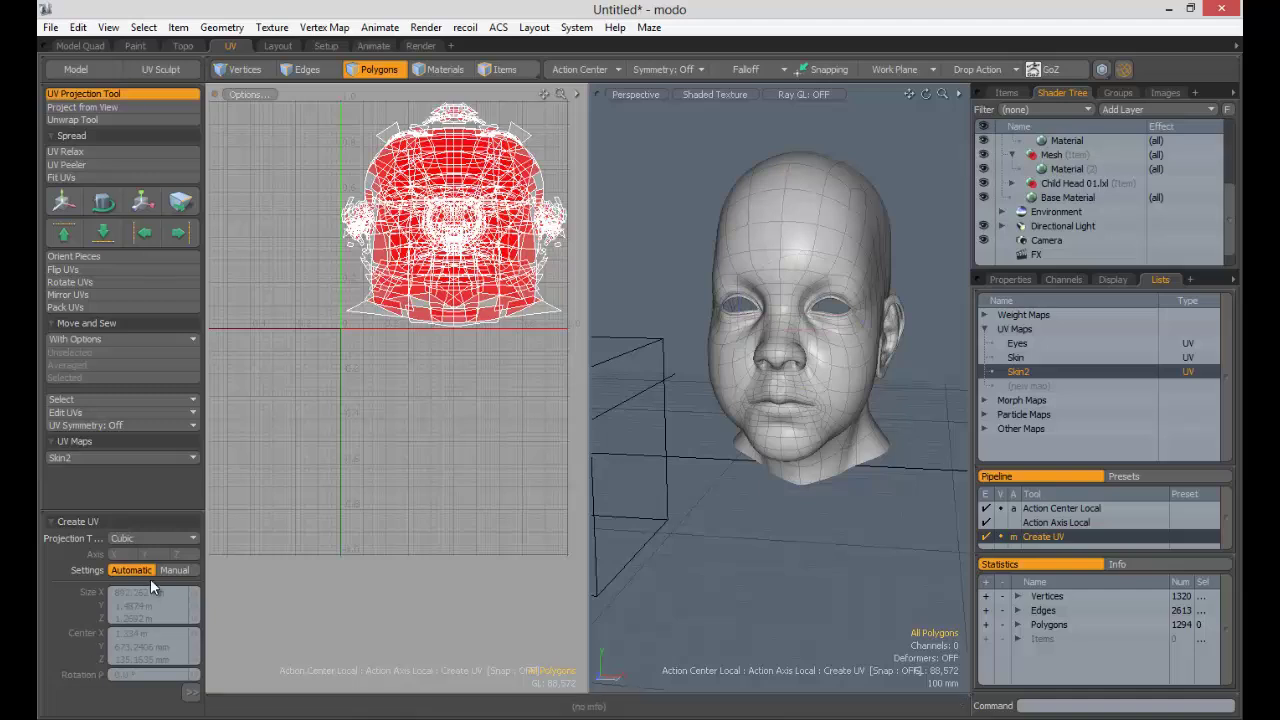
pyautogui.click(157, 527)
pyautogui.click(145, 528)
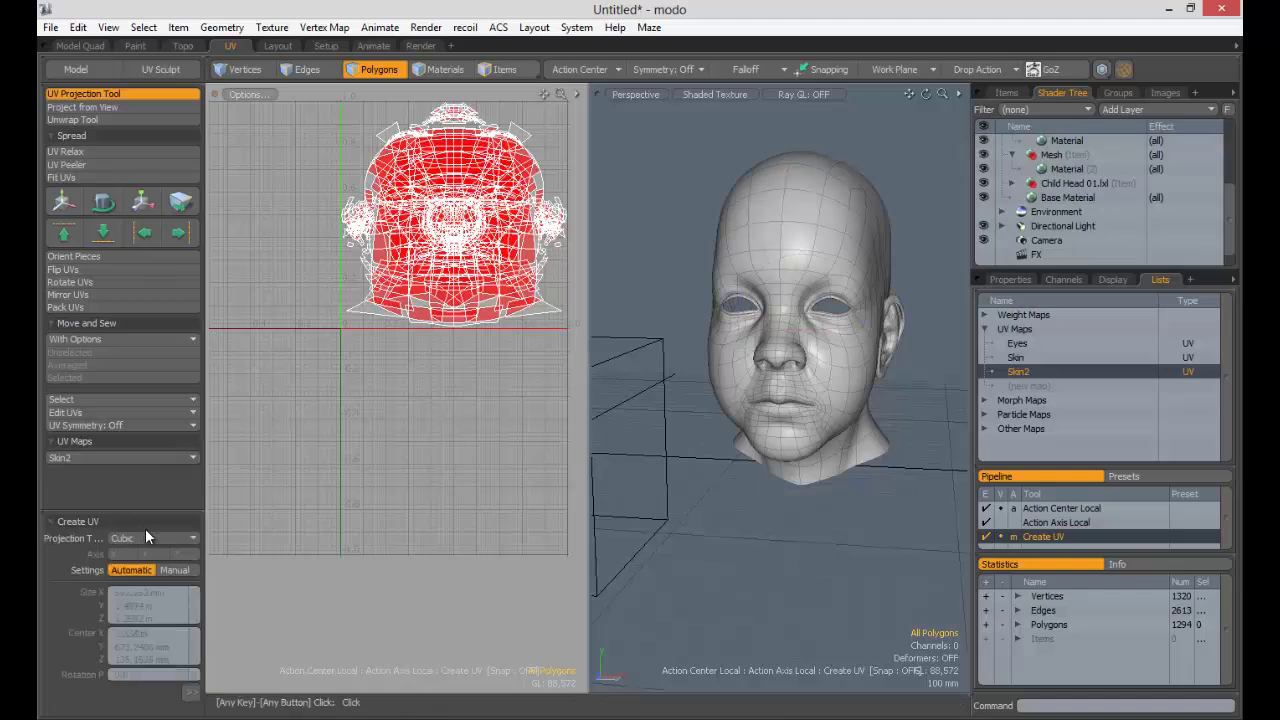
# Step: Change the head's UV projection type to Barycentric and compare the UV square with the head mesh
pyautogui.click(193, 538)
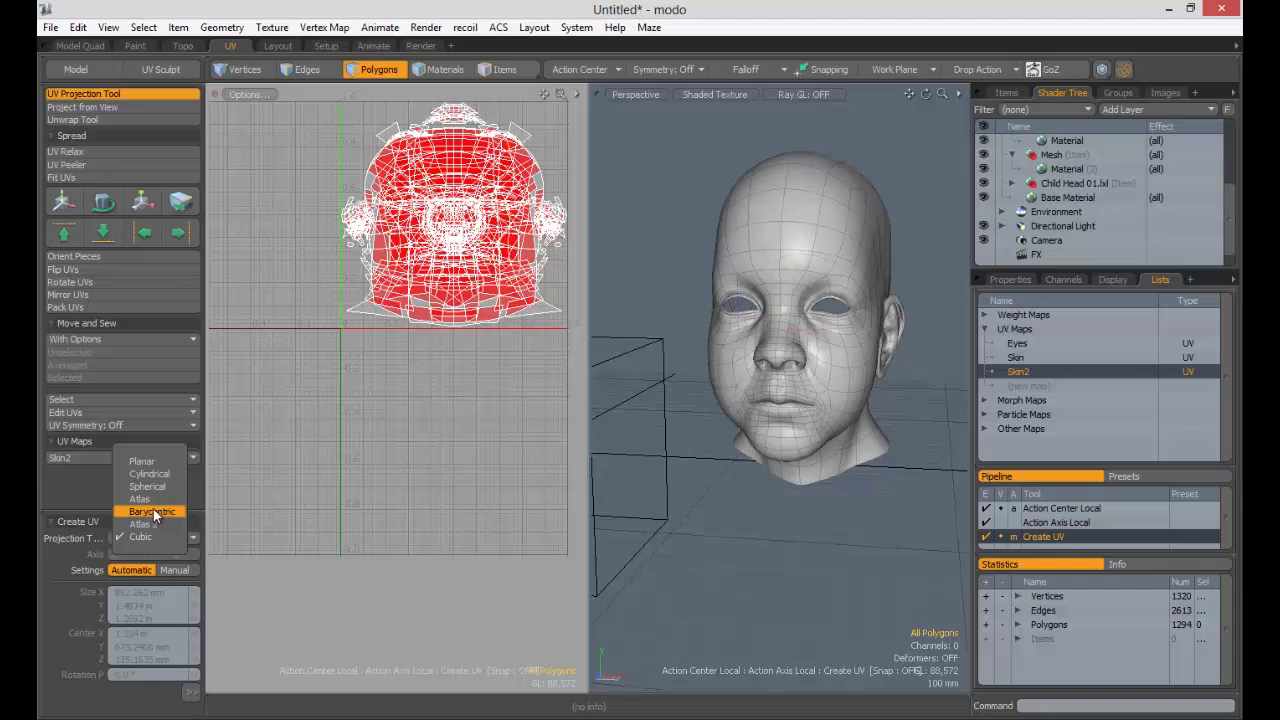
pyautogui.click(152, 512)
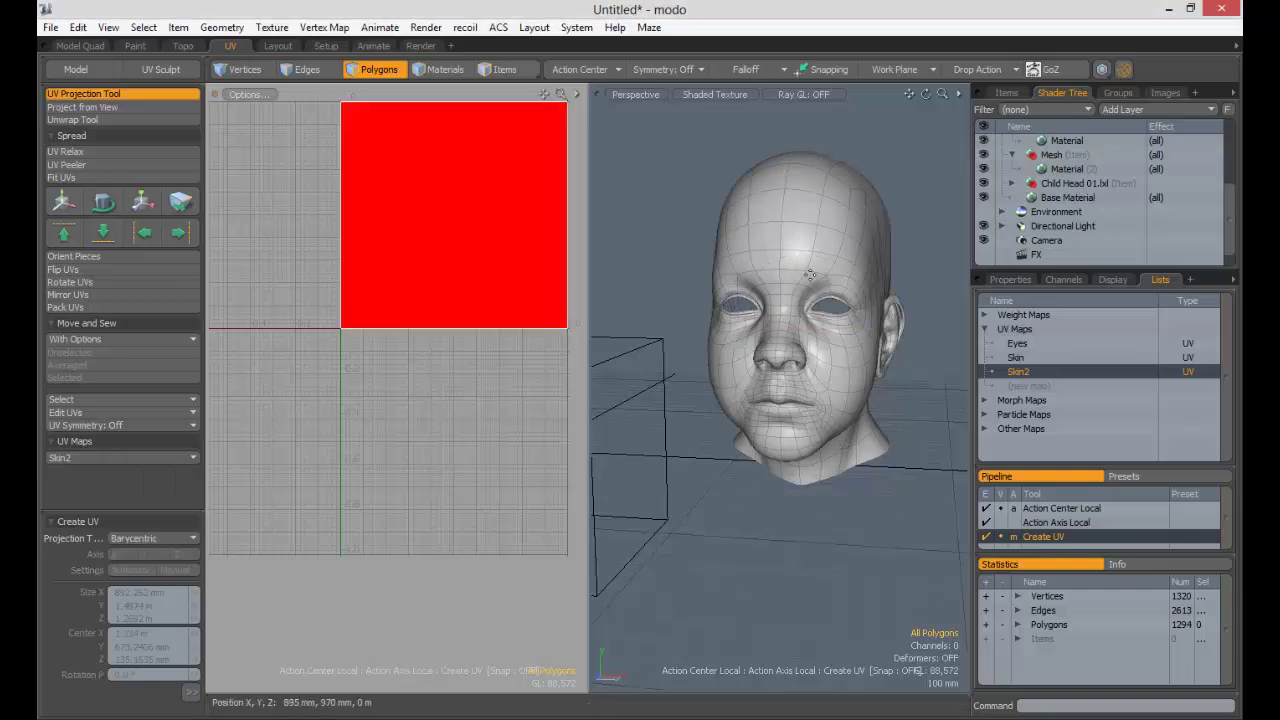
pyautogui.keyDown('alt'); pyautogui.moveTo(810, 275); pyautogui.dragTo(797, 237); pyautogui.keyUp('alt')
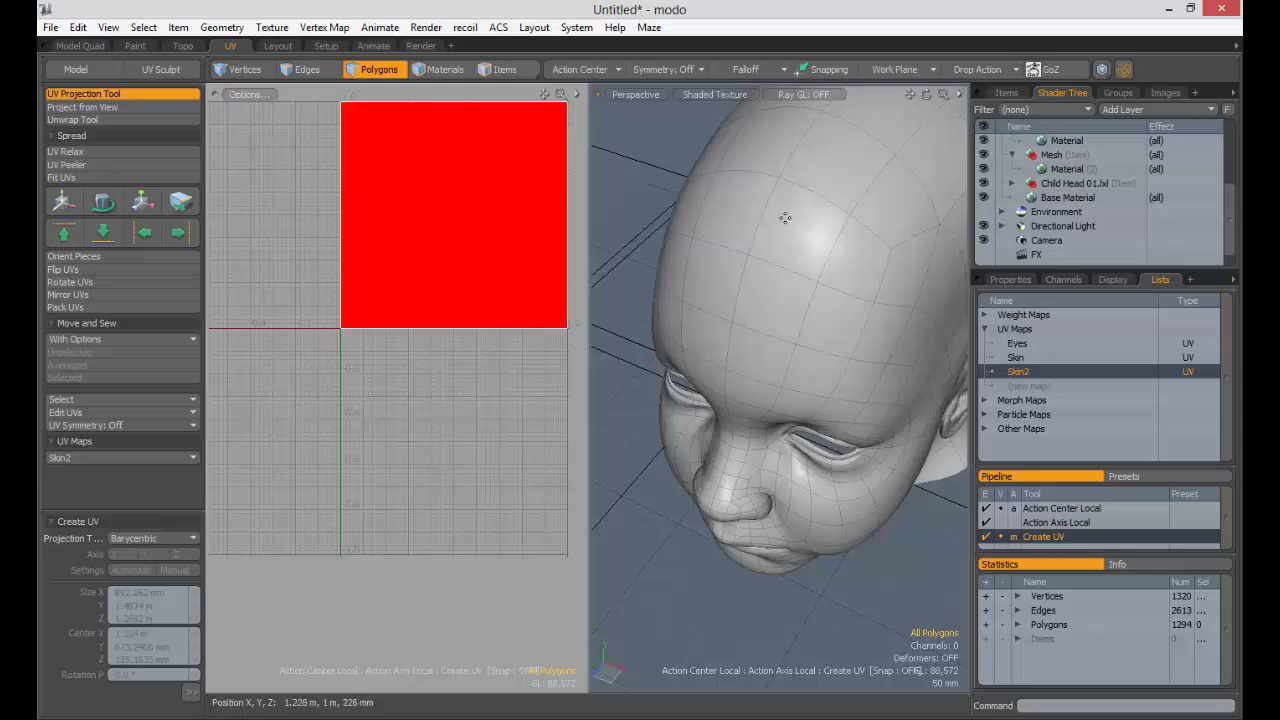
pyautogui.keyDown('alt'); pyautogui.moveTo(434, 191); pyautogui.dragTo(367, 208); pyautogui.keyUp('alt')
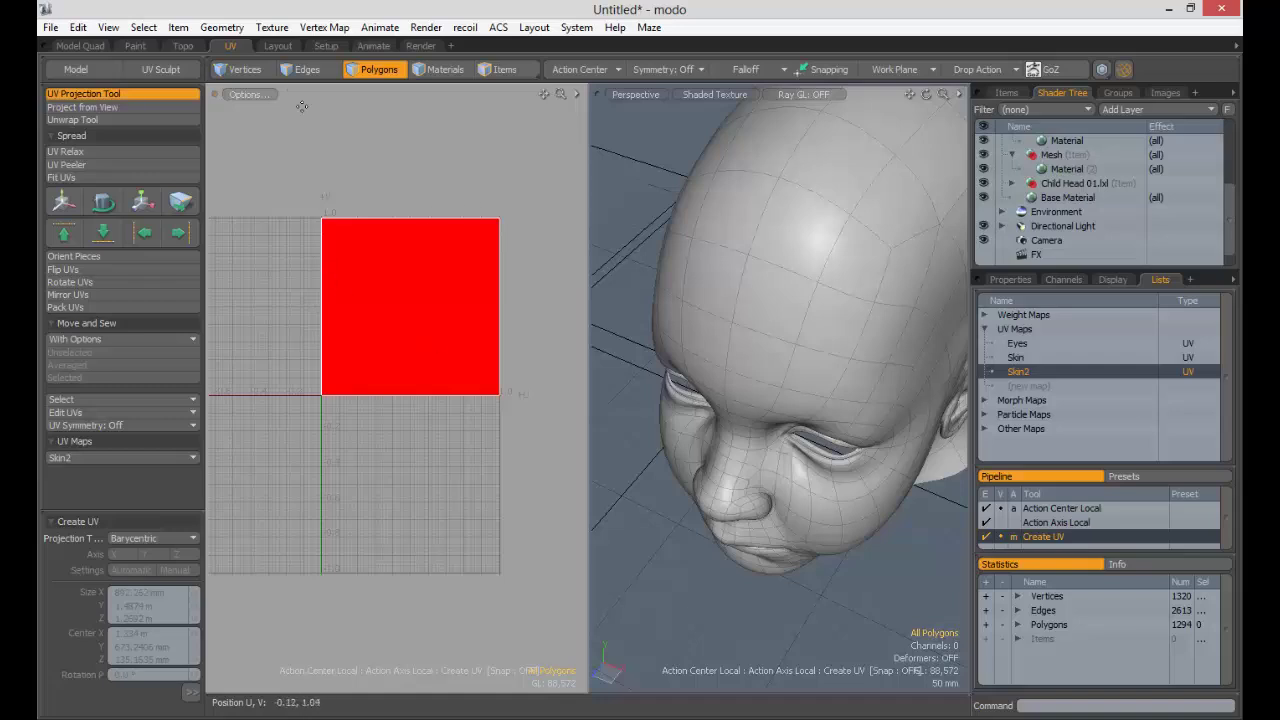
# Step: Leave the projection tool and select all the head polygons stacked in the UV square
pyautogui.click(383, 70)
pyautogui.doubleClick(396, 260)
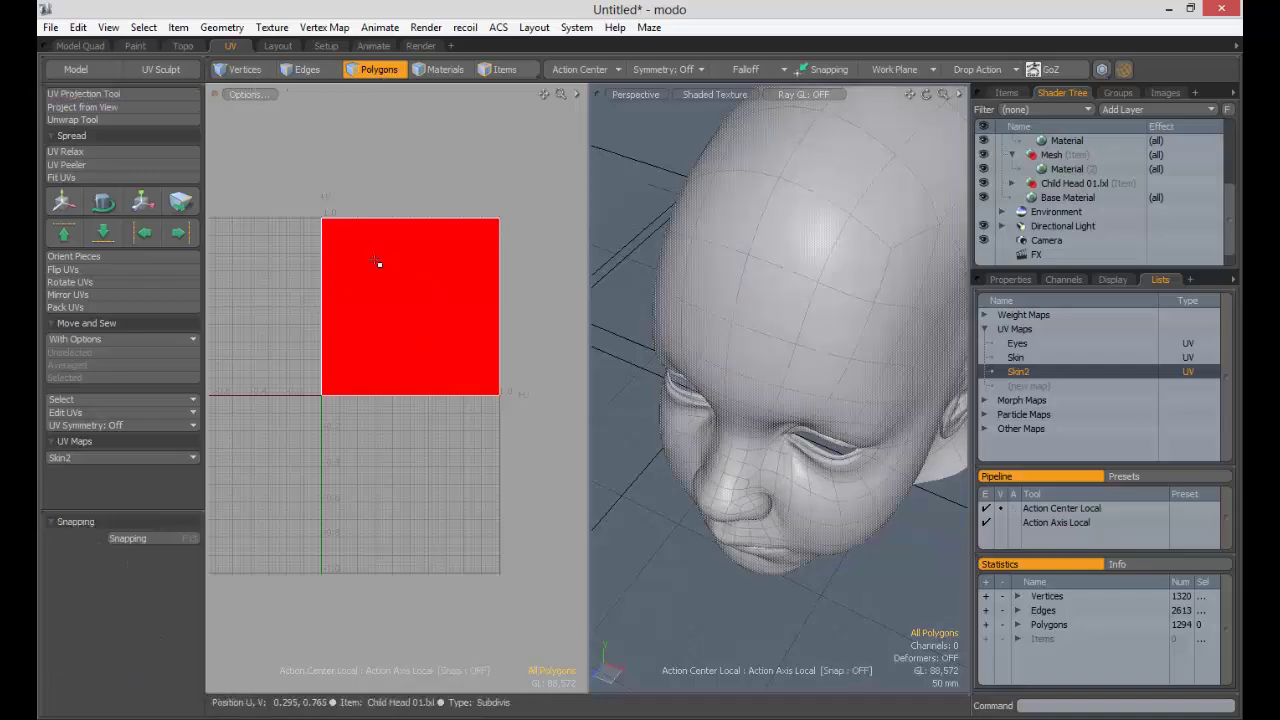
pyautogui.scroll(-3, 455, 312)
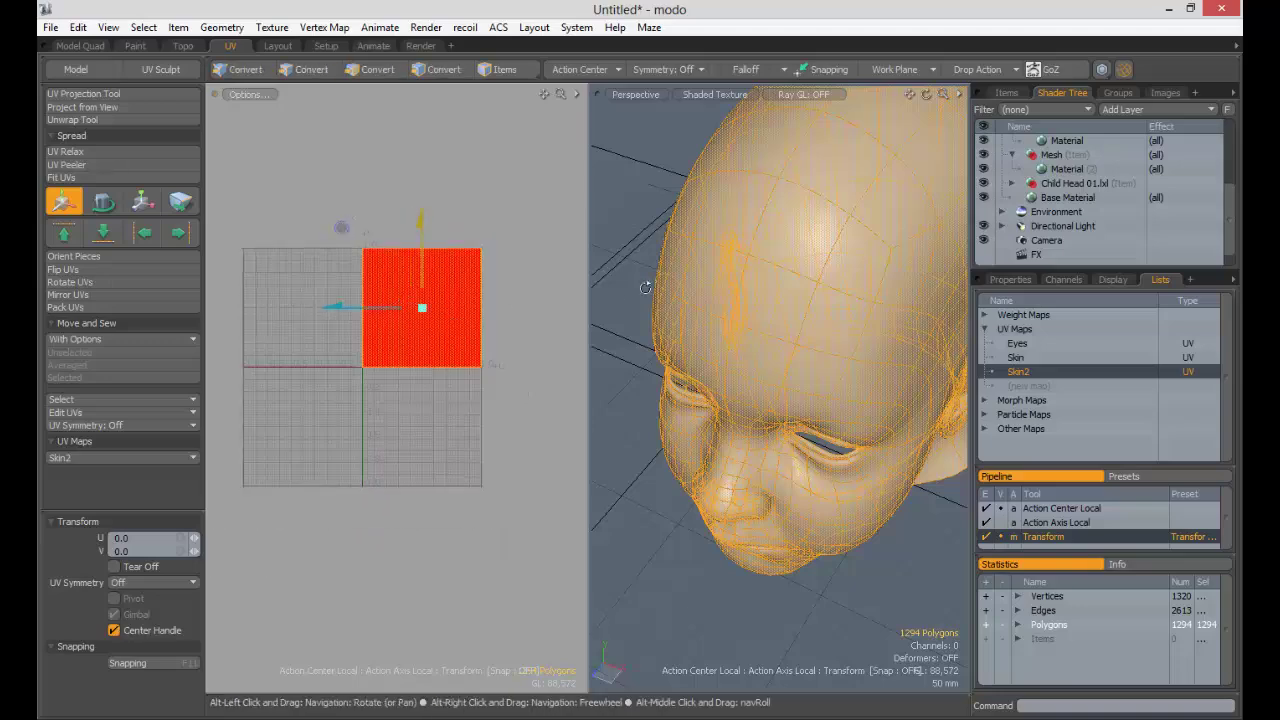
pyautogui.keyDown('alt'); pyautogui.moveTo(700, 330); pyautogui.dragTo(600, 237); pyautogui.keyUp('alt')
pyautogui.scroll(3, 797, 298)
# Step: Select single polygons on the side of the head to check how each one maps in UV space
pyautogui.click(812, 260)
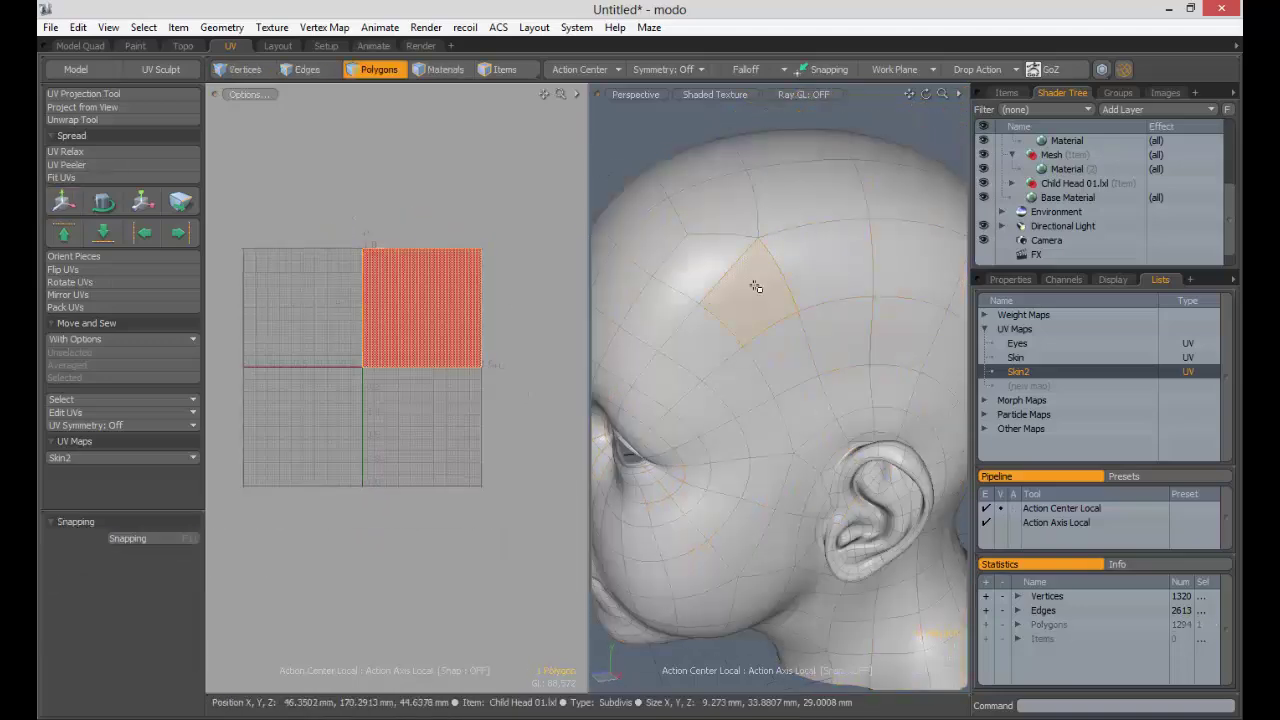
pyautogui.click(811, 189)
pyautogui.keyDown('alt'); pyautogui.moveTo(817, 231); pyautogui.dragTo(846, 257); pyautogui.keyUp('alt')
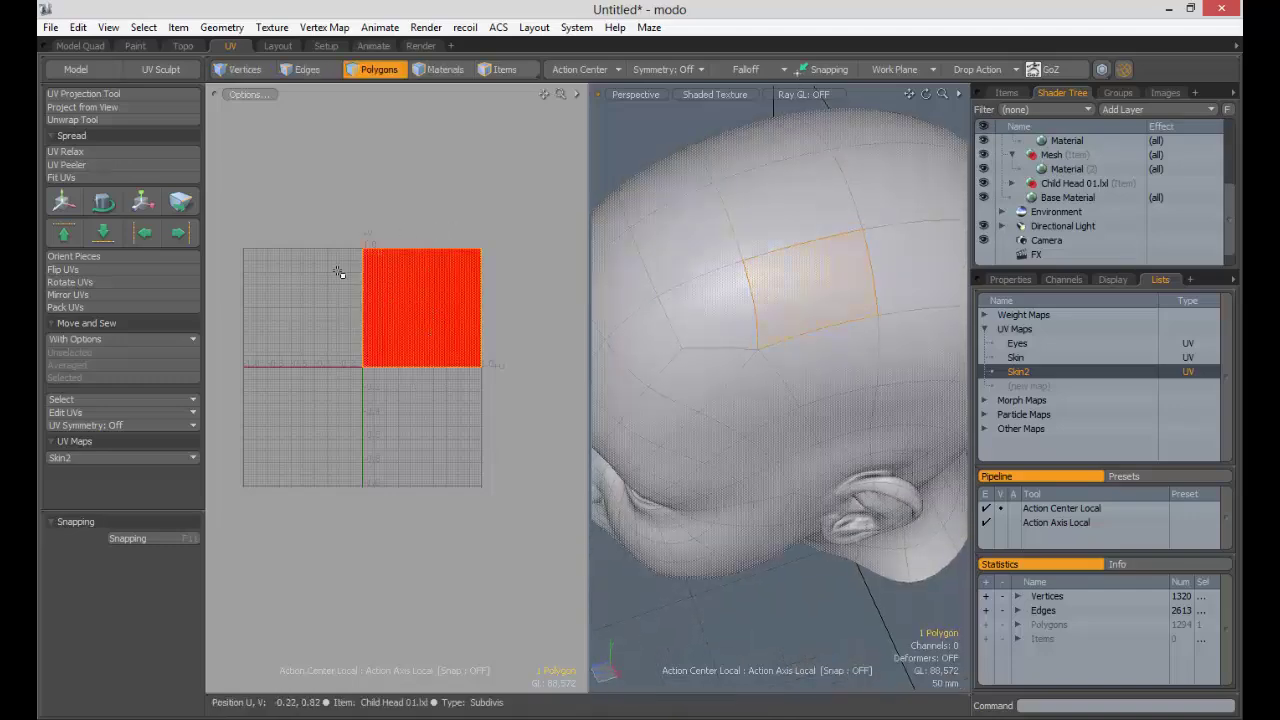
pyautogui.moveTo(362, 271)
pyautogui.keyDown('ctrl'); pyautogui.keyDown('alt'); pyautogui.mouseDown()
pyautogui.moveTo(463, 275)
pyautogui.moveTo(378, 277)
pyautogui.moveTo(369, 259)
pyautogui.mouseUp(); pyautogui.keyUp('alt'); pyautogui.keyUp('ctrl')
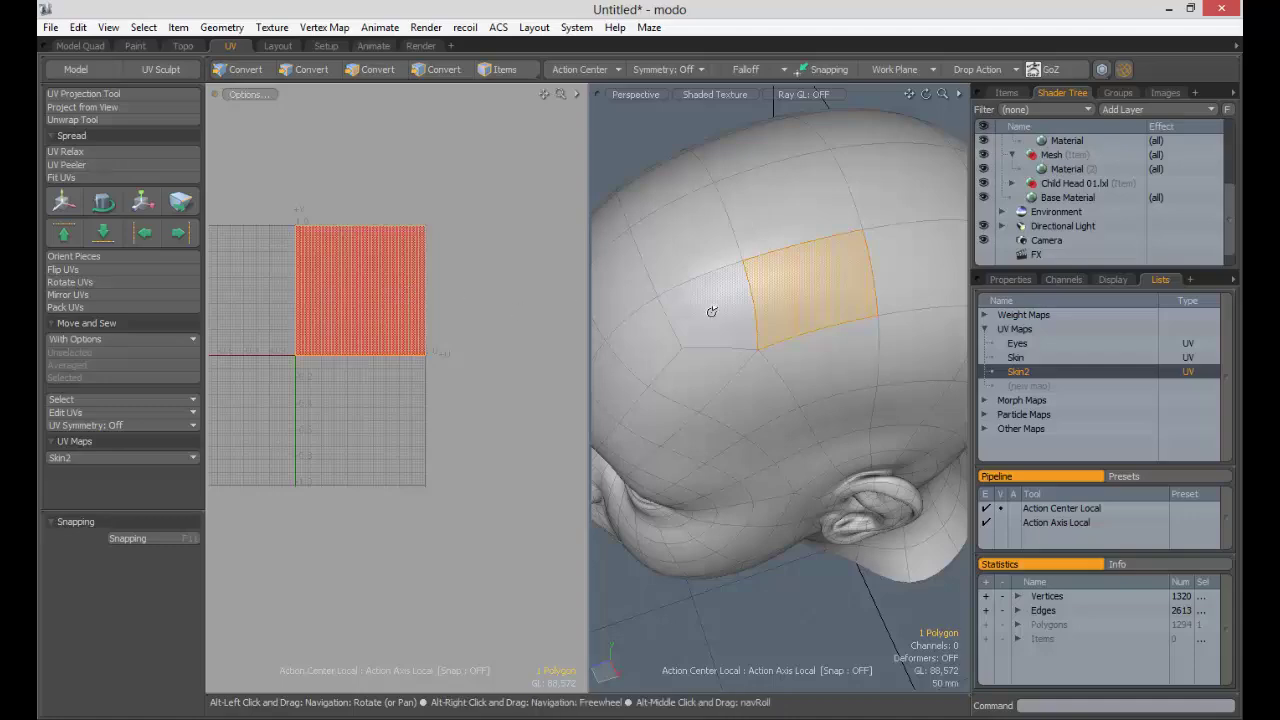
pyautogui.keyDown('alt'); pyautogui.moveTo(712, 311); pyautogui.dragTo(822, 326); pyautogui.keyUp('alt')
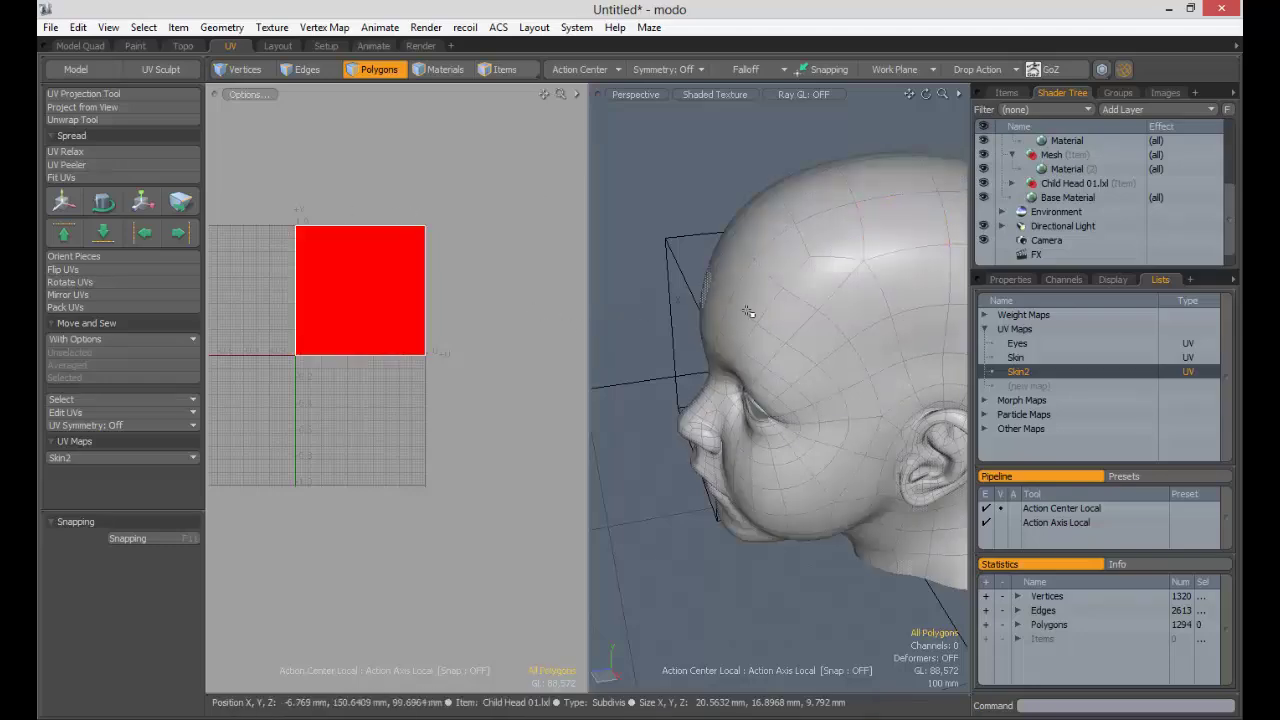
pyautogui.keyDown('alt'); pyautogui.moveTo(749, 277); pyautogui.dragTo(690, 312); pyautogui.keyUp('alt')
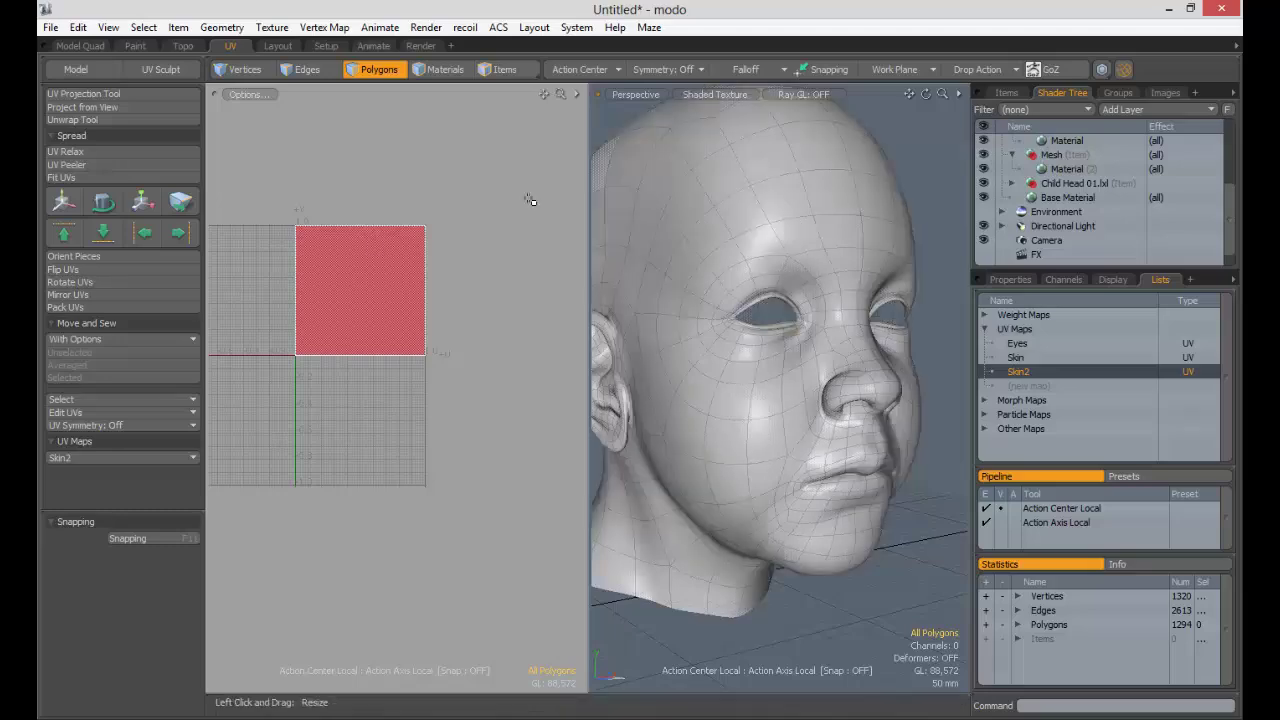
pyautogui.keyDown('alt'); pyautogui.keyDown('shift'); pyautogui.moveTo(303, 206); pyautogui.dragTo(366, 207); pyautogui.keyUp('shift'); pyautogui.keyUp('alt')
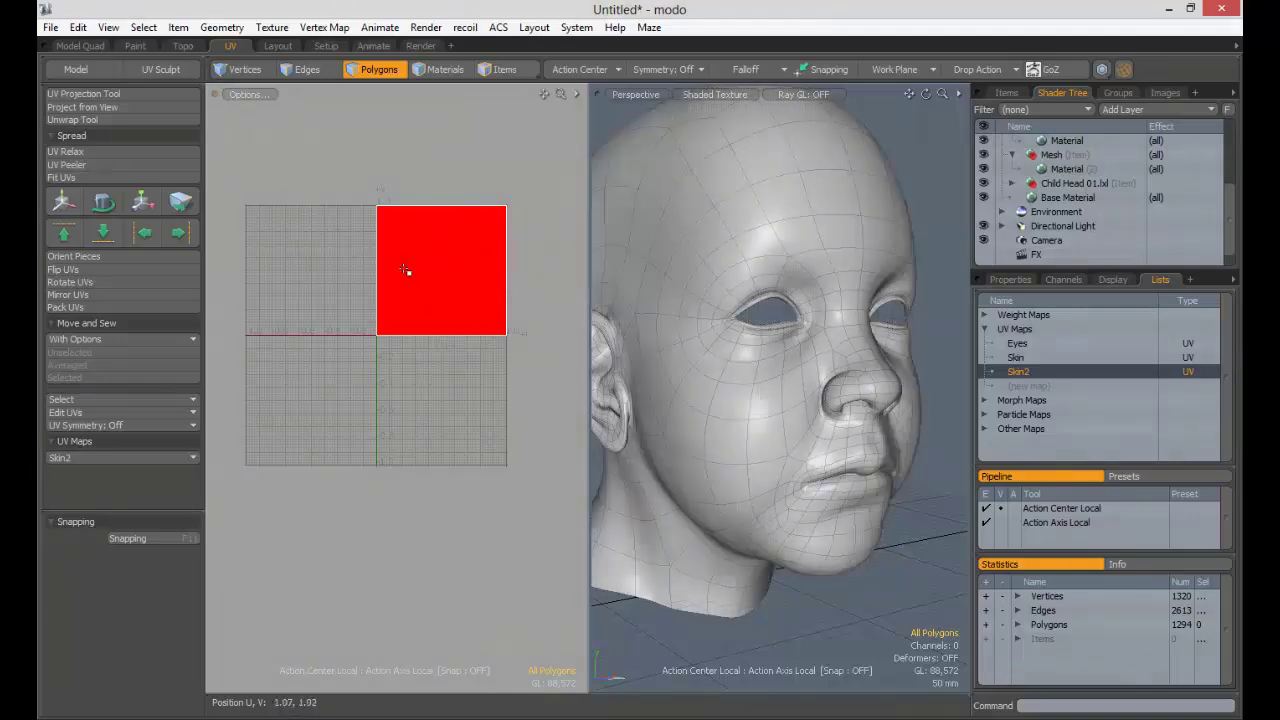
pyautogui.keyDown('ctrl'); pyautogui.keyDown('alt'); pyautogui.moveTo(748, 200); pyautogui.dragTo(736, 230); pyautogui.keyUp('alt'); pyautogui.keyUp('ctrl')
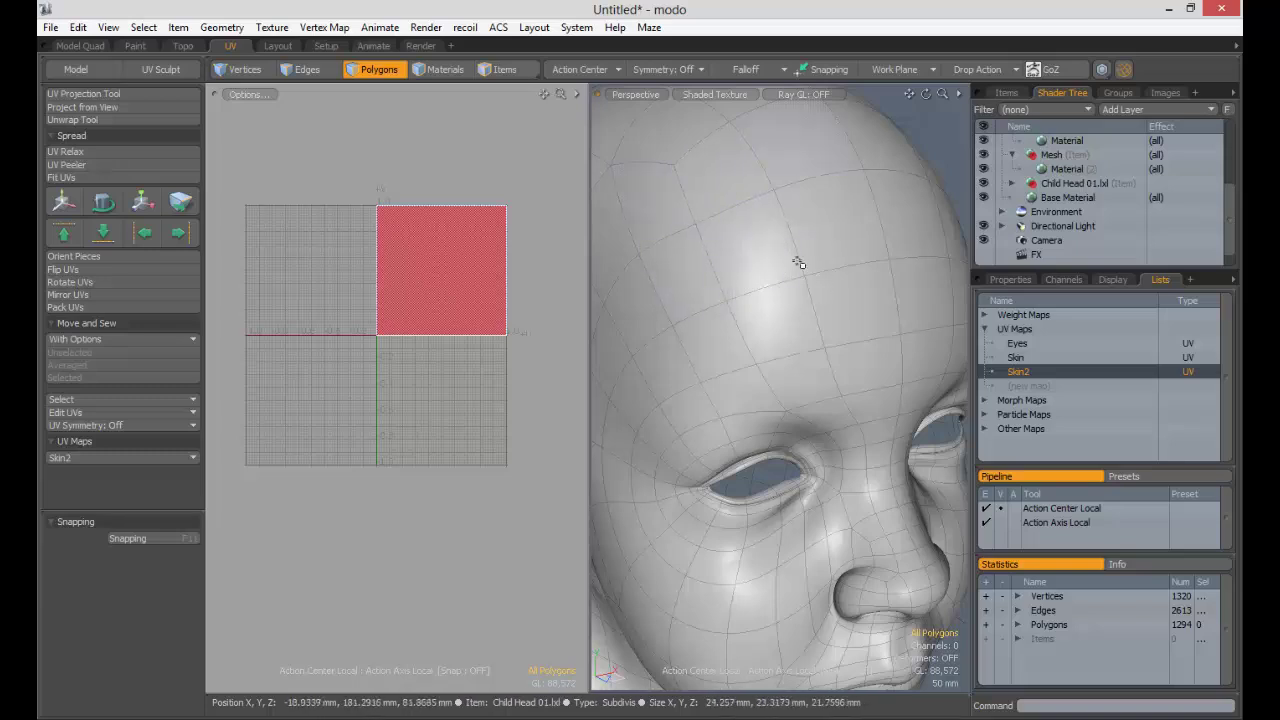
# Step: Start the UV Projection Tool on the whole head and apply the Atlas projection type in the UV view
pyautogui.keyDown('ctrl'); pyautogui.keyDown('alt'); pyautogui.moveTo(798, 262); pyautogui.dragTo(737, 200); pyautogui.keyUp('alt'); pyautogui.keyUp('ctrl')
pyautogui.moveTo(760, 280)
pyautogui.keyDown('alt'); pyautogui.mouseDown()
pyautogui.moveTo(843, 244)
pyautogui.moveTo(760, 300)
pyautogui.moveTo(764, 272)
pyautogui.mouseUp(); pyautogui.keyUp('alt')
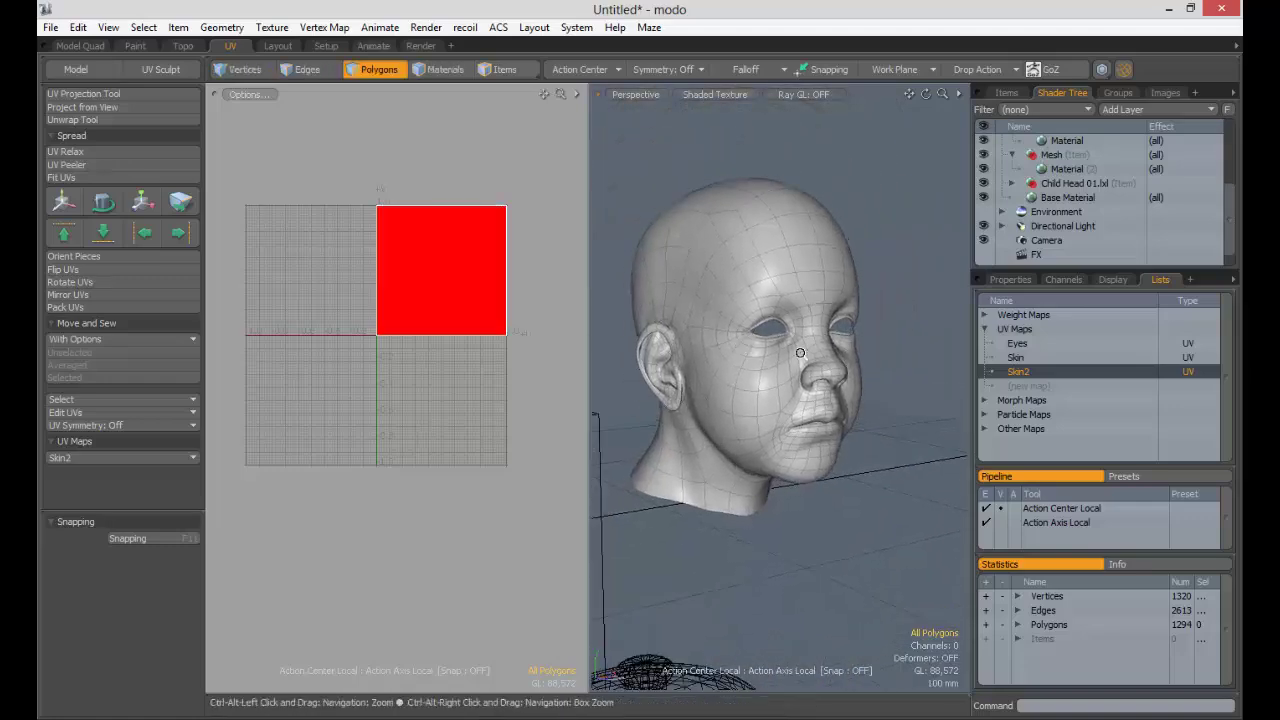
pyautogui.keyDown('ctrl'); pyautogui.keyDown('alt'); pyautogui.moveTo(800, 353); pyautogui.dragTo(577, 252); pyautogui.keyUp('alt'); pyautogui.keyUp('ctrl')
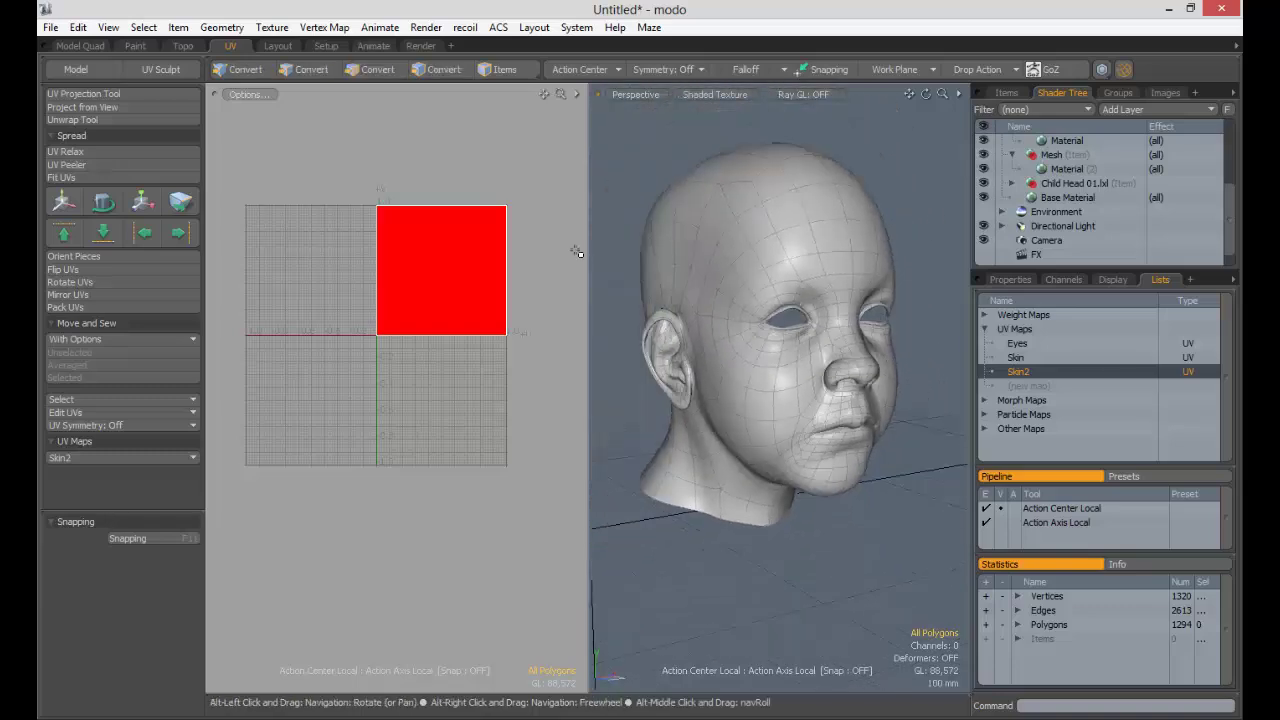
pyautogui.keyDown('ctrl'); pyautogui.keyDown('alt'); pyautogui.moveTo(655, 264); pyautogui.dragTo(846, 269); pyautogui.keyUp('alt'); pyautogui.keyUp('ctrl')
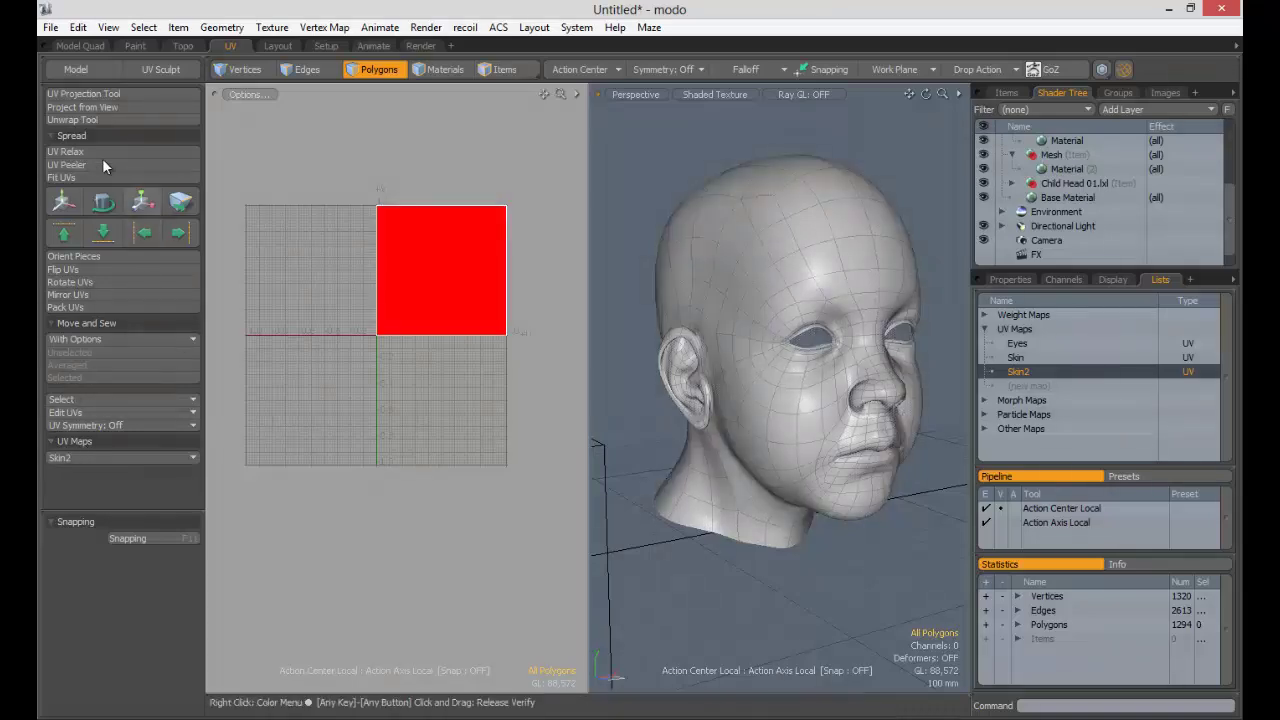
pyautogui.click(96, 93)
pyautogui.click(137, 539)
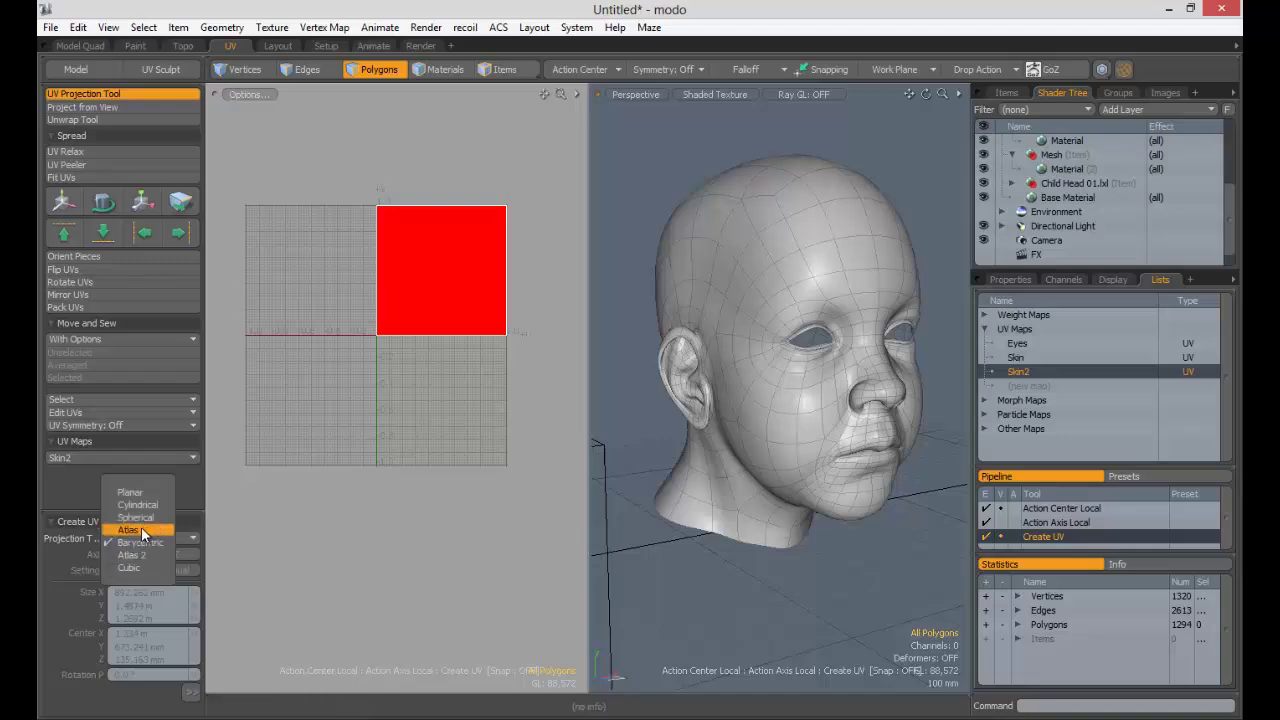
pyautogui.click(141, 529)
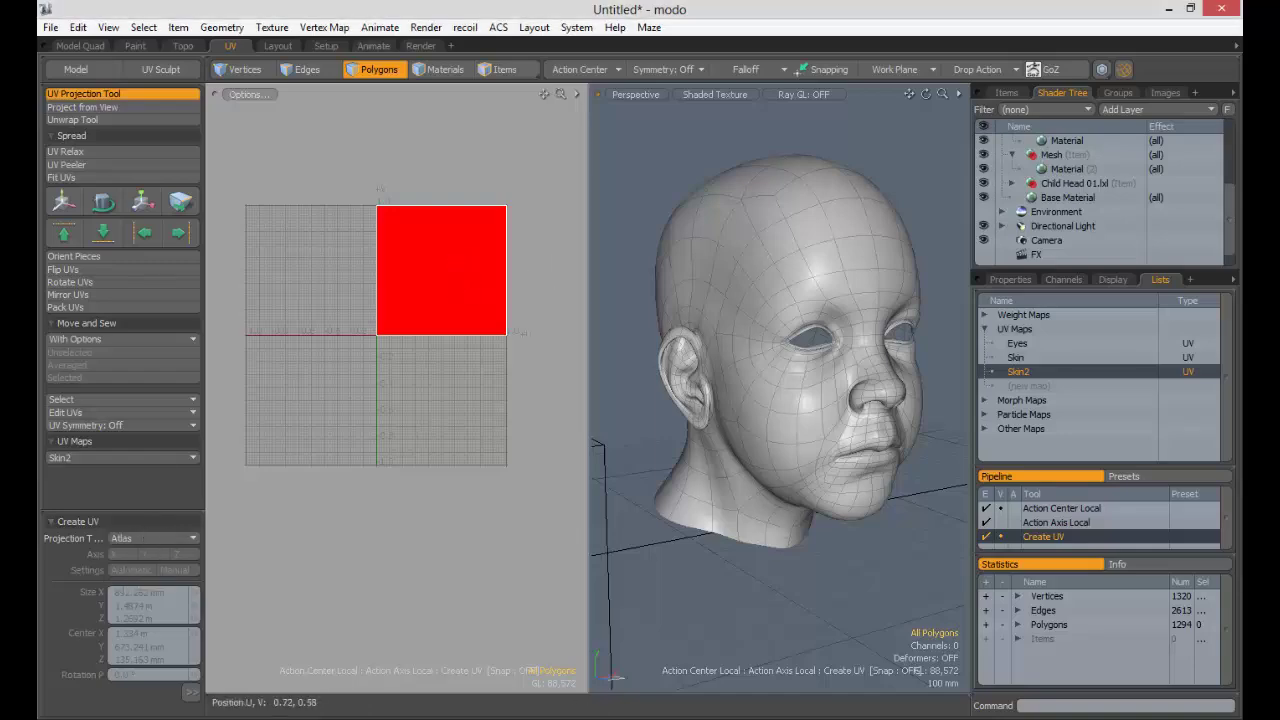
pyautogui.click(468, 258)
pyautogui.keyDown('ctrl'); pyautogui.keyDown('alt'); pyautogui.moveTo(391, 258); pyautogui.dragTo(354, 318); pyautogui.keyUp('alt'); pyautogui.keyUp('ctrl')
pyautogui.keyDown('alt'); pyautogui.keyDown('shift'); pyautogui.moveTo(354, 318); pyautogui.dragTo(370, 245); pyautogui.keyUp('shift'); pyautogui.keyUp('alt')
pyautogui.keyDown('alt'); pyautogui.keyDown('shift'); pyautogui.moveTo(370, 245); pyautogui.dragTo(322, 212); pyautogui.keyUp('shift'); pyautogui.keyUp('alt')
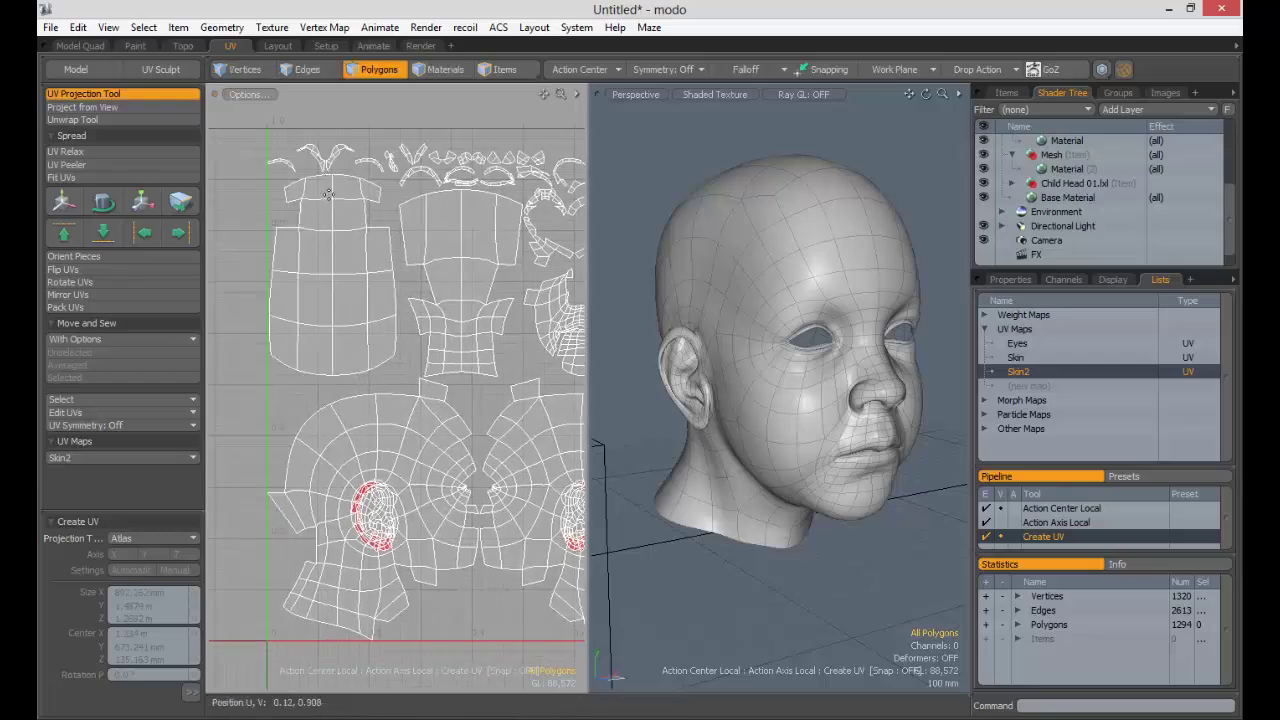
# Step: Drop the projection tool and select single UV islands to see which head regions each one covers, clearing the selection at the end
pyautogui.press('q')
pyautogui.doubleClick(320, 263)
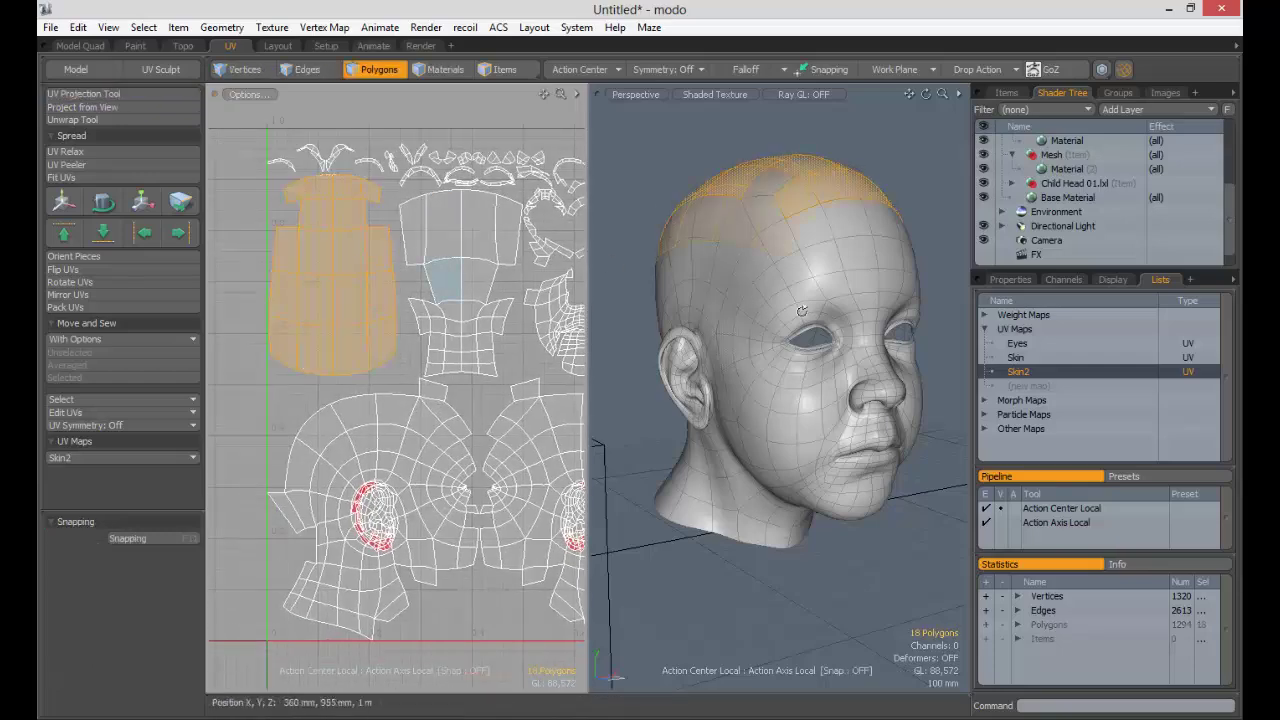
pyautogui.keyDown('alt'); pyautogui.moveTo(675, 375); pyautogui.dragTo(715, 358); pyautogui.keyUp('alt')
pyautogui.keyDown('alt'); pyautogui.moveTo(742, 362); pyautogui.dragTo(798, 408); pyautogui.keyUp('alt')
pyautogui.doubleClick(473, 229)
pyautogui.keyDown('alt'); pyautogui.moveTo(860, 325); pyautogui.dragTo(735, 355); pyautogui.keyUp('alt')
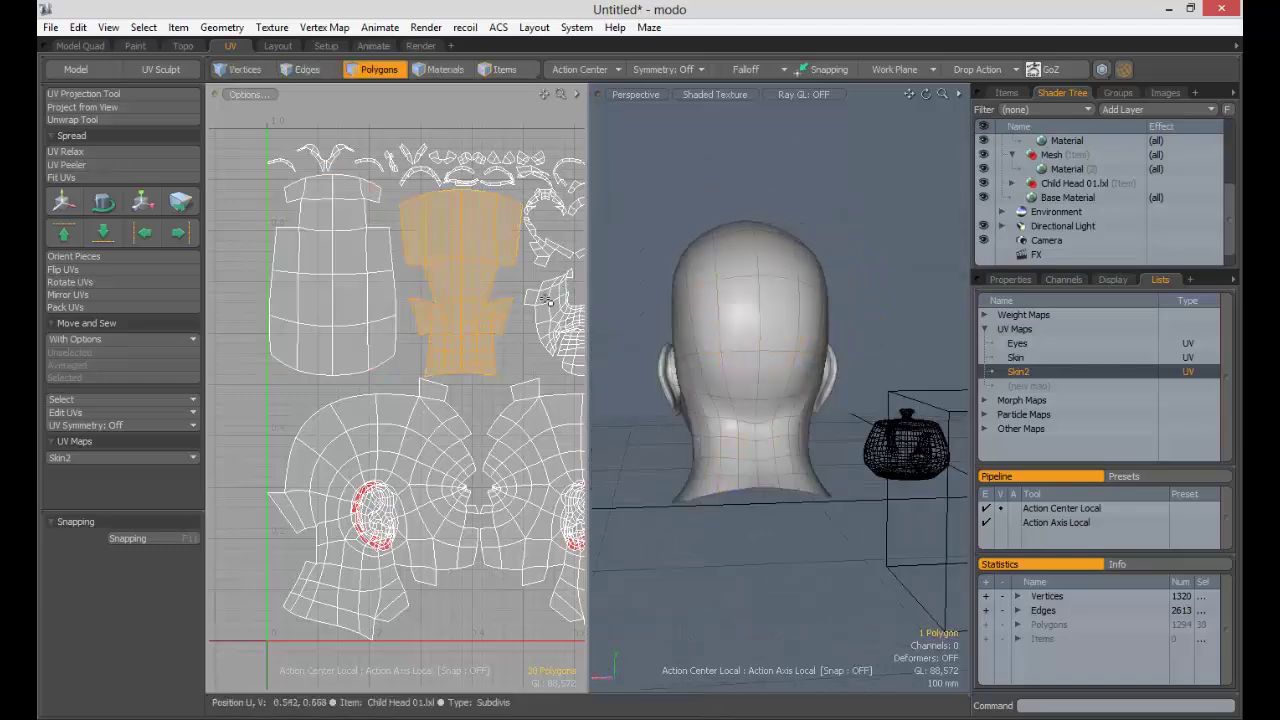
pyautogui.doubleClick(564, 304)
pyautogui.keyDown('alt'); pyautogui.keyDown('shift'); pyautogui.moveTo(715, 615); pyautogui.dragTo(503, 371); pyautogui.keyUp('shift'); pyautogui.keyUp('alt')
pyautogui.keyDown('alt'); pyautogui.keyDown('shift'); pyautogui.moveTo(386, 517); pyautogui.dragTo(275, 338); pyautogui.keyUp('shift'); pyautogui.keyUp('alt')
pyautogui.doubleClick(318, 324)
pyautogui.keyDown('alt'); pyautogui.keyDown('shift'); pyautogui.moveTo(678, 115); pyautogui.dragTo(958, 345); pyautogui.keyUp('shift'); pyautogui.keyUp('alt')
pyautogui.press('Escape')
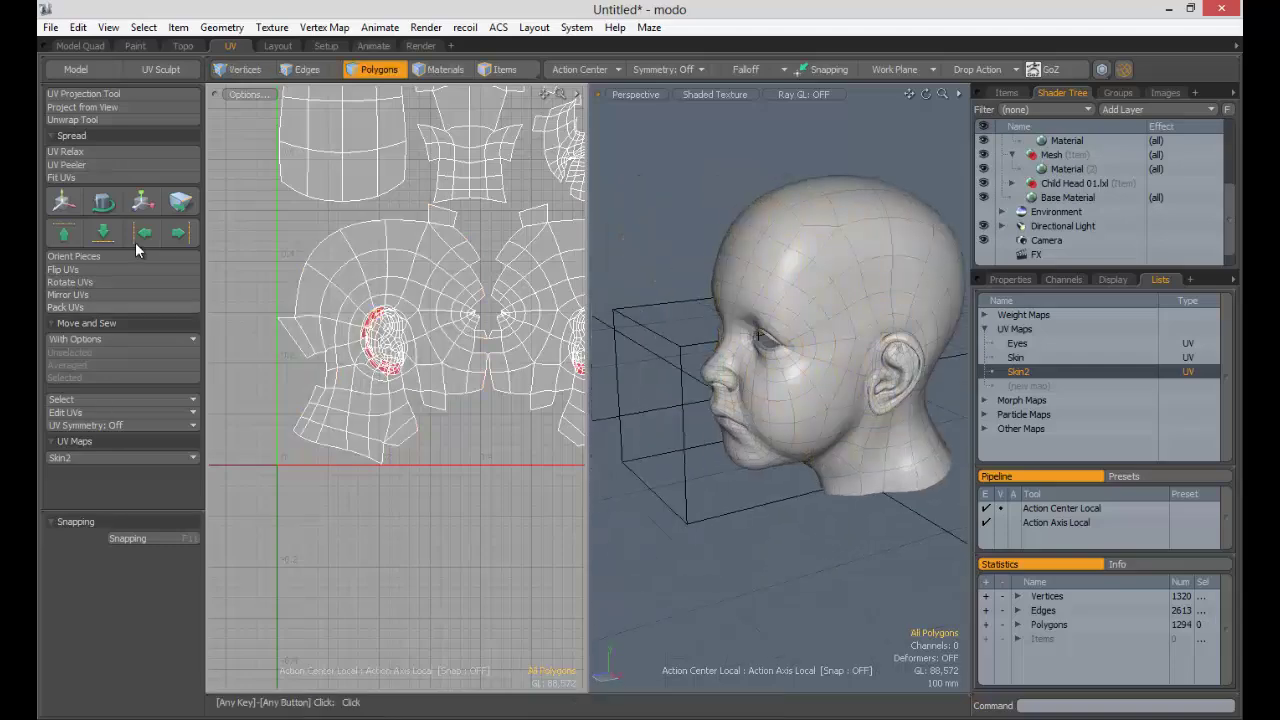
# Step: Project the head's UVs again with the Atlas 2 projection type
pyautogui.click(96, 95)
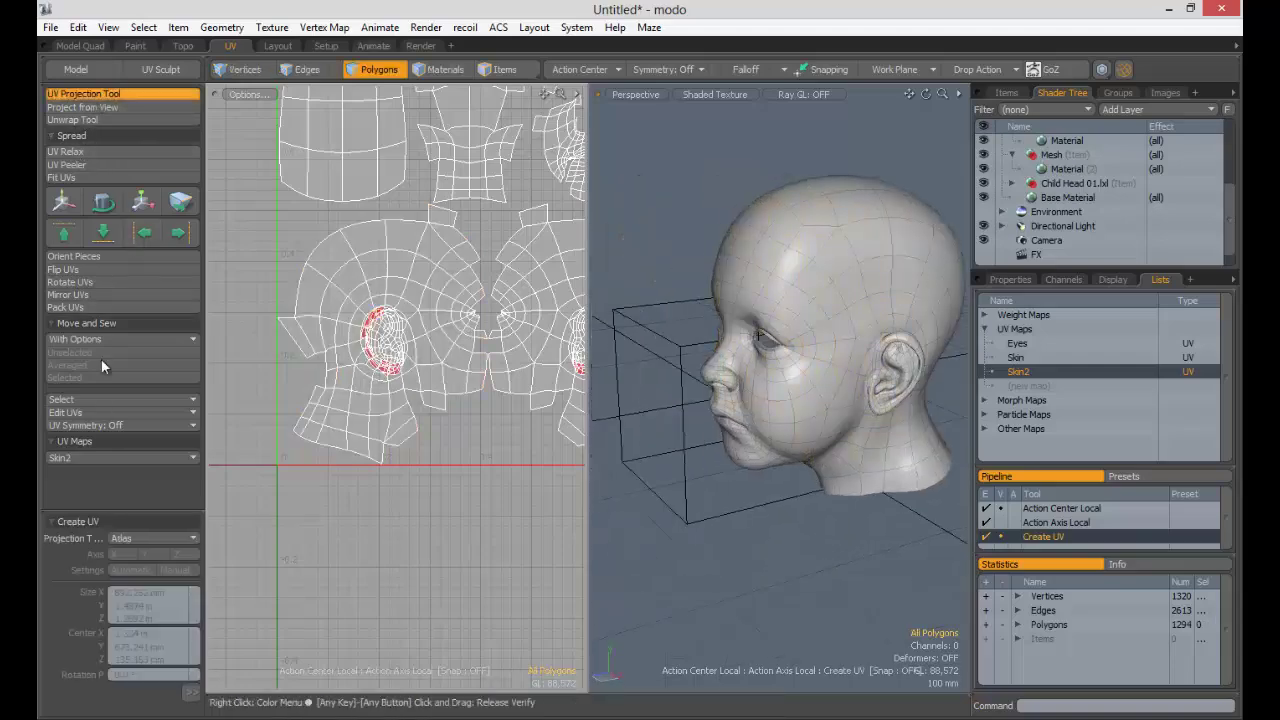
pyautogui.click(140, 539)
pyautogui.click(141, 570)
pyautogui.click(454, 322)
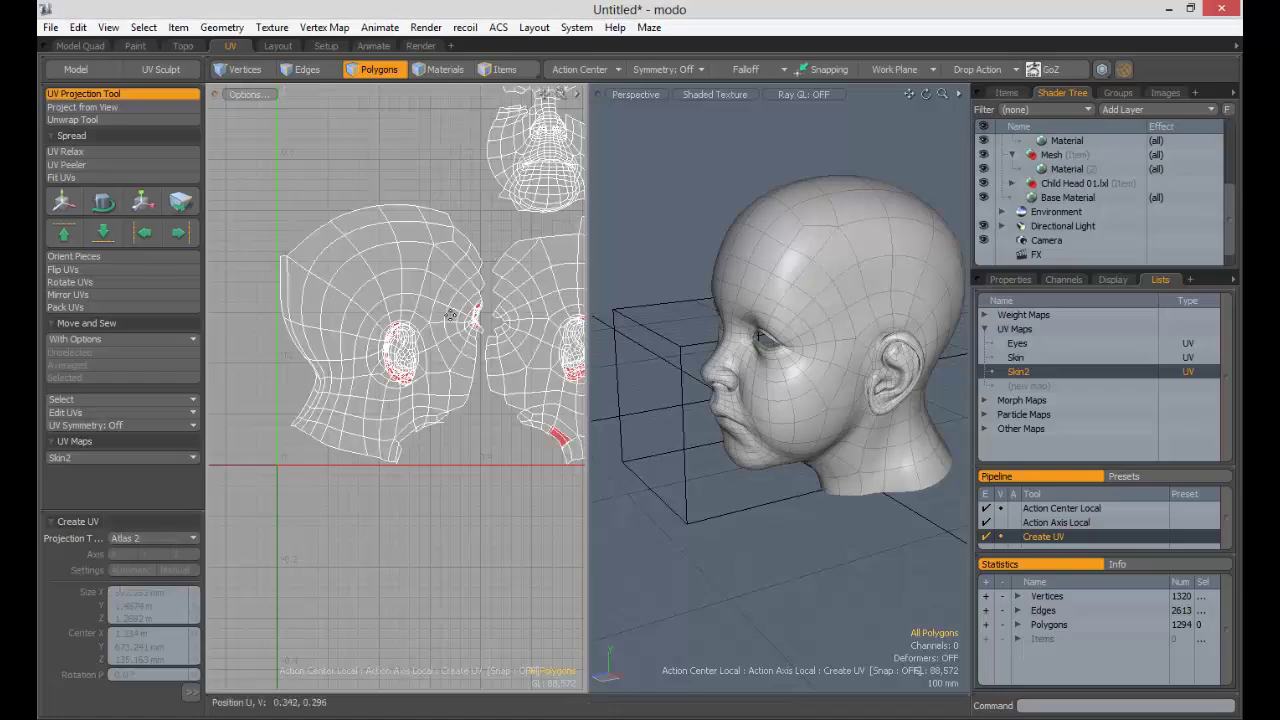
pyautogui.keyDown('ctrl'); pyautogui.keyDown('alt'); pyautogui.moveTo(499, 329); pyautogui.dragTo(558, 333); pyautogui.keyUp('alt'); pyautogui.keyUp('ctrl')
pyautogui.keyDown('alt'); pyautogui.keyDown('shift'); pyautogui.moveTo(558, 333); pyautogui.dragTo(491, 339); pyautogui.keyUp('shift'); pyautogui.keyUp('alt')
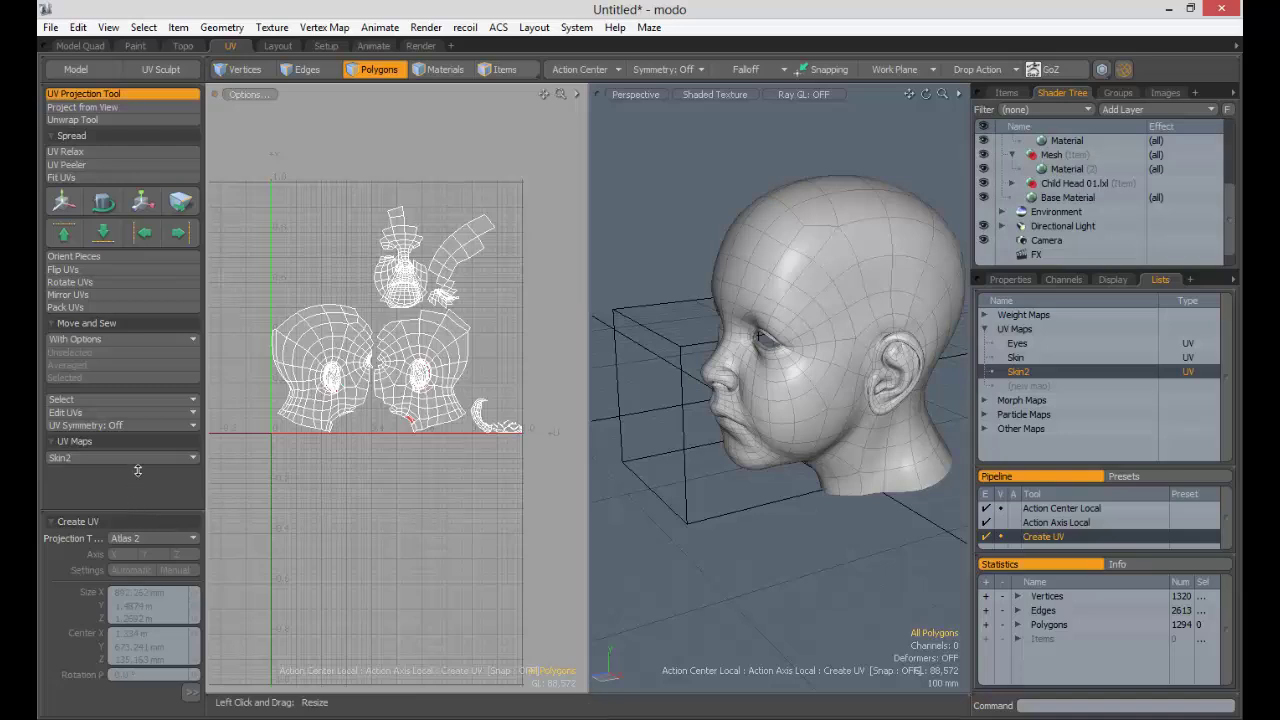
# Step: Raise the Atlas 2 projection's iterations to 64 and enlarge the area showing the tool's settings
pyautogui.moveTo(138, 470); pyautogui.dragTo(138, 293)
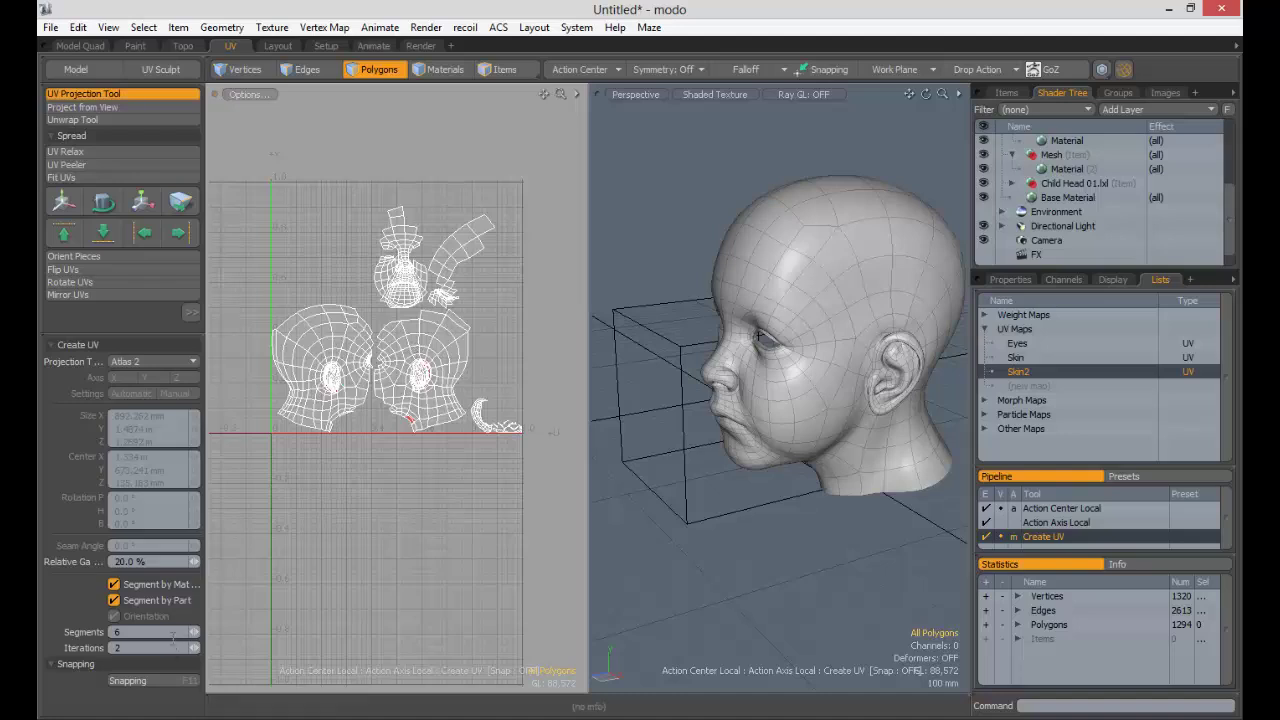
pyautogui.moveTo(194, 648); pyautogui.dragTo(256, 648)
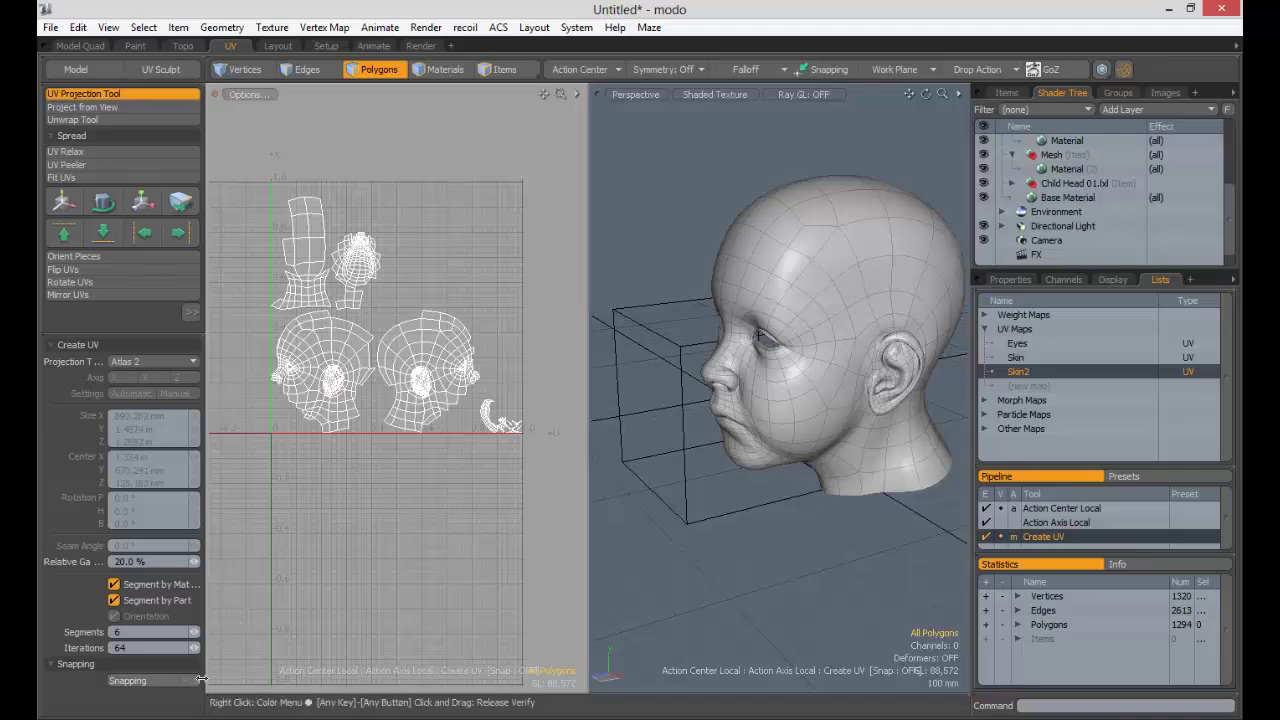
pyautogui.keyDown('ctrl'); pyautogui.keyDown('alt'); pyautogui.moveTo(240, 585); pyautogui.dragTo(277, 516); pyautogui.keyUp('alt'); pyautogui.keyUp('ctrl')
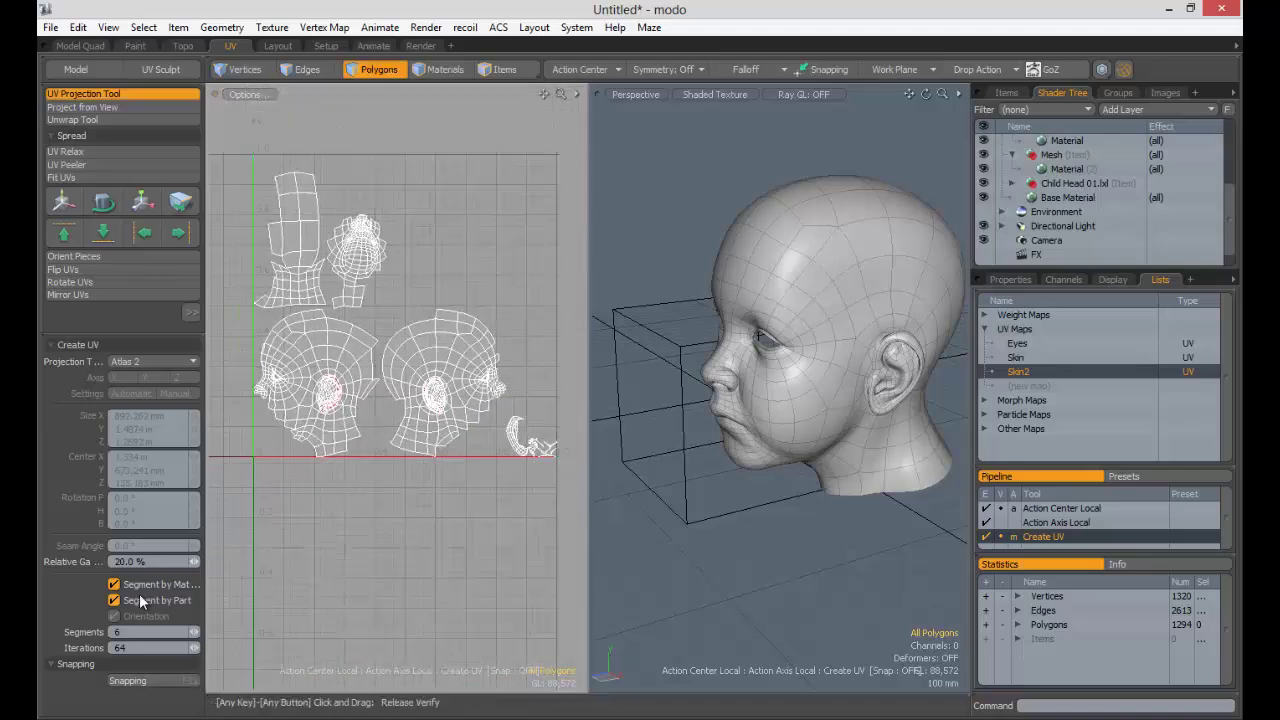
pyautogui.moveTo(122, 336); pyautogui.dragTo(136, 237)
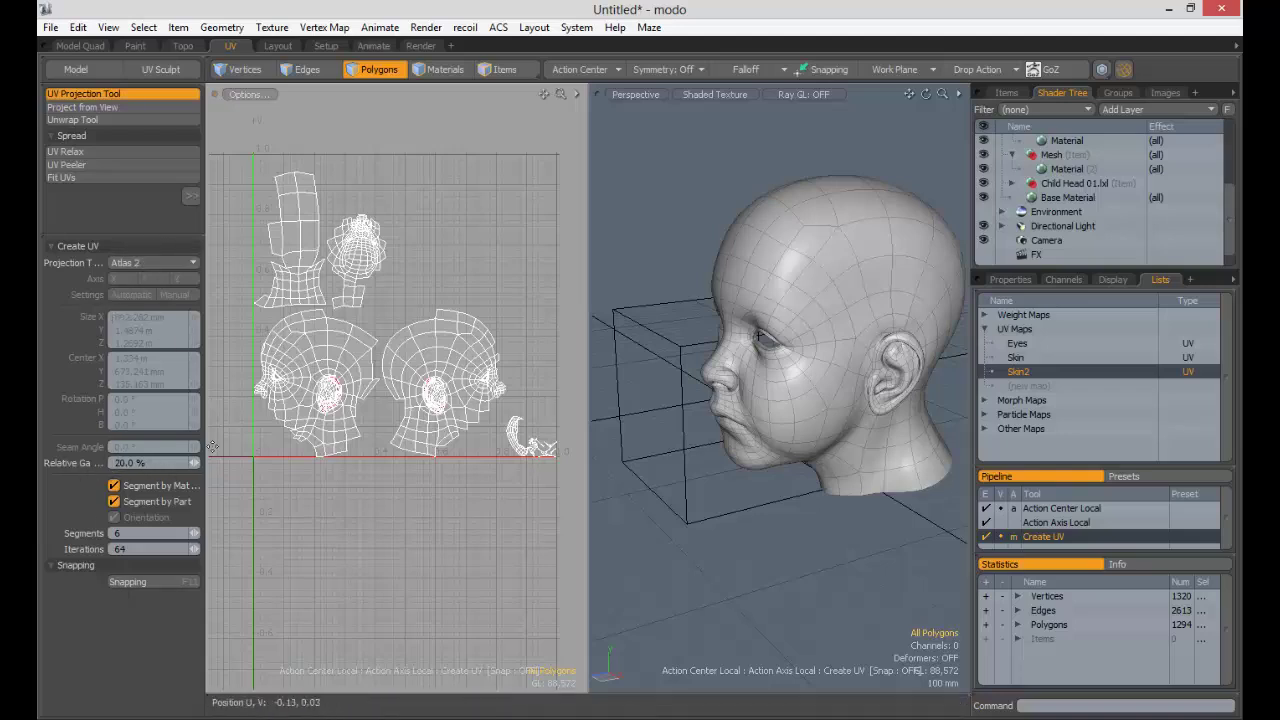
pyautogui.moveTo(210, 443); pyautogui.dragTo(302, 445)
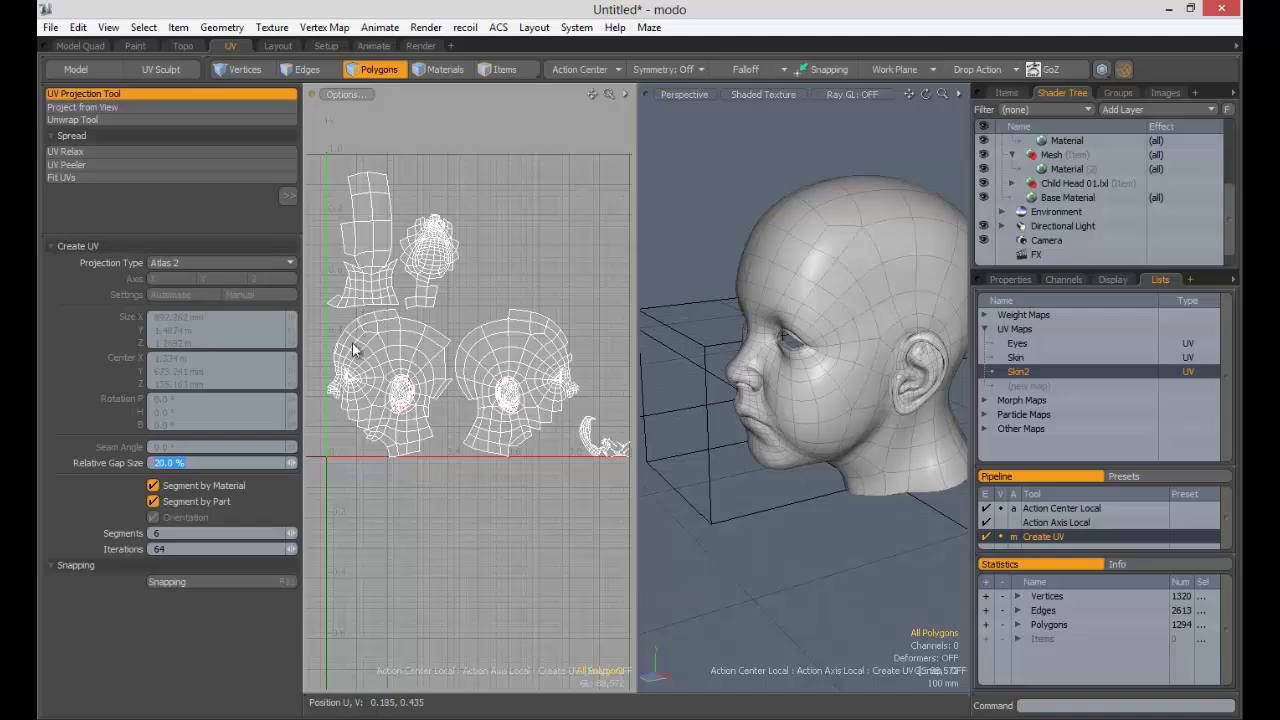
pyautogui.click(248, 394)
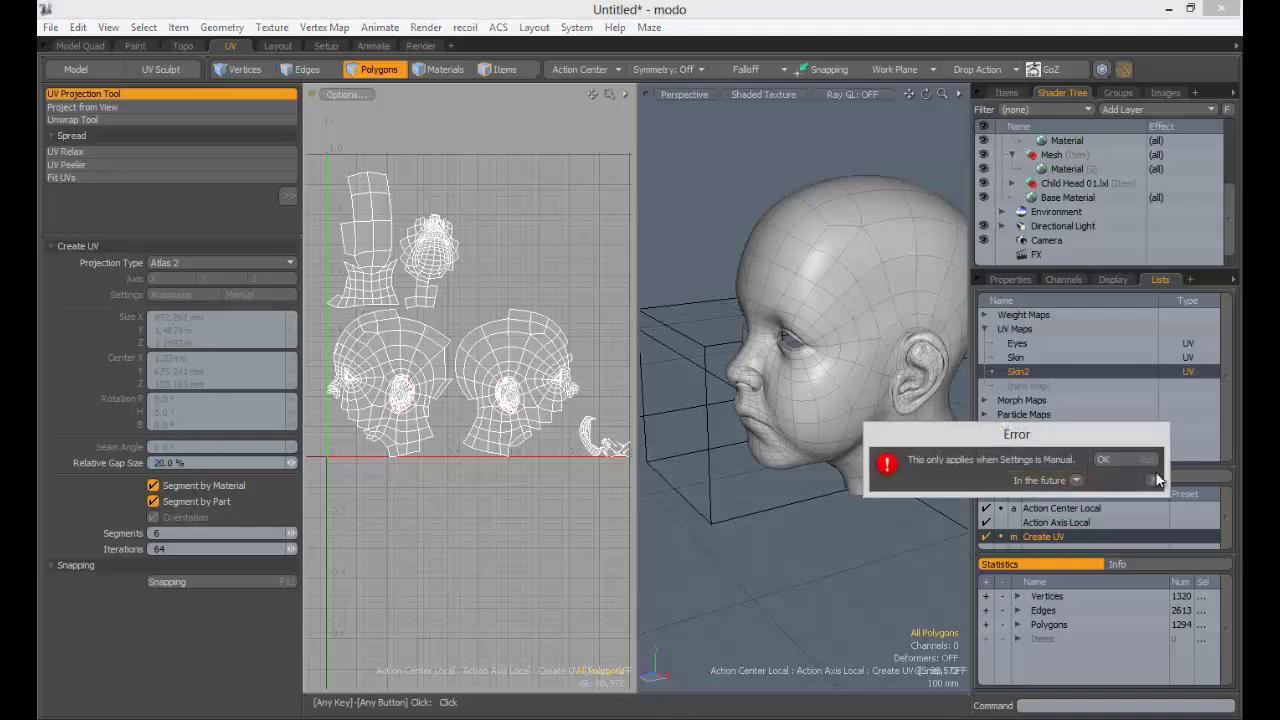
pyautogui.click(1148, 461)
pyautogui.click(235, 465)
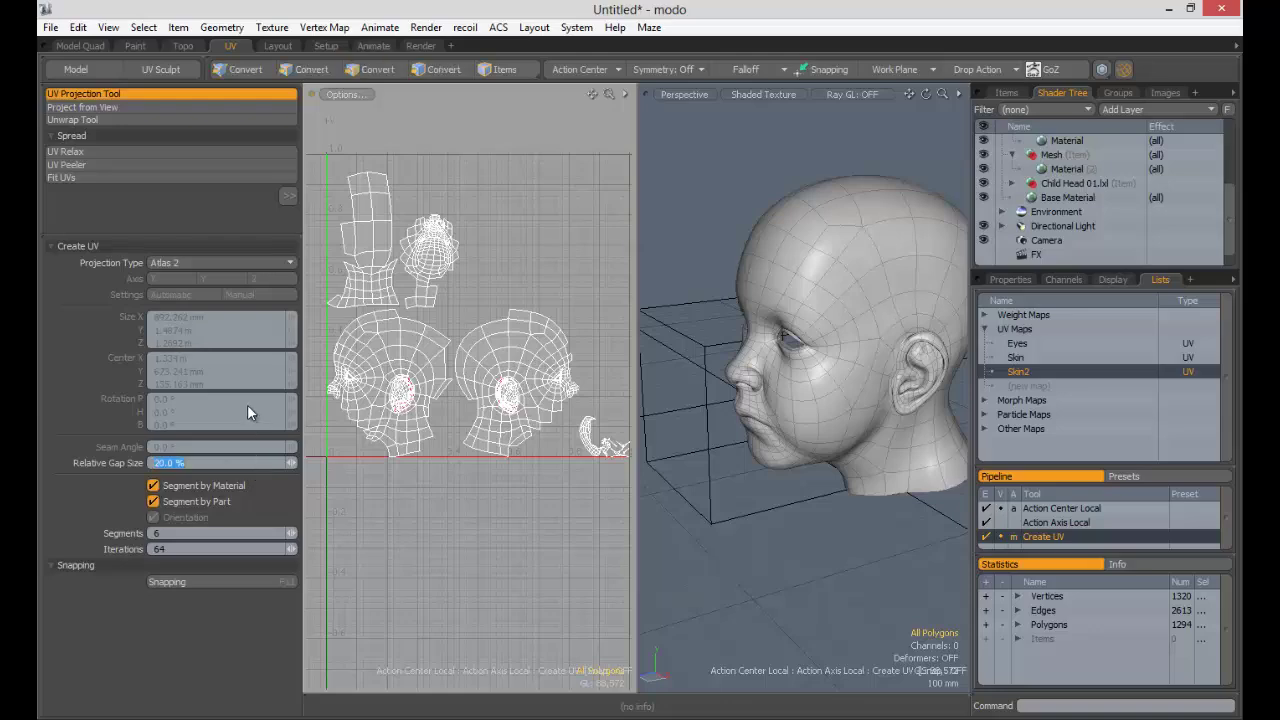
pyautogui.keyDown('alt'); pyautogui.keyDown('shift'); pyautogui.moveTo(430, 240); pyautogui.dragTo(471, 337); pyautogui.keyUp('shift'); pyautogui.keyUp('alt')
pyautogui.scroll(-3, 345, 340)
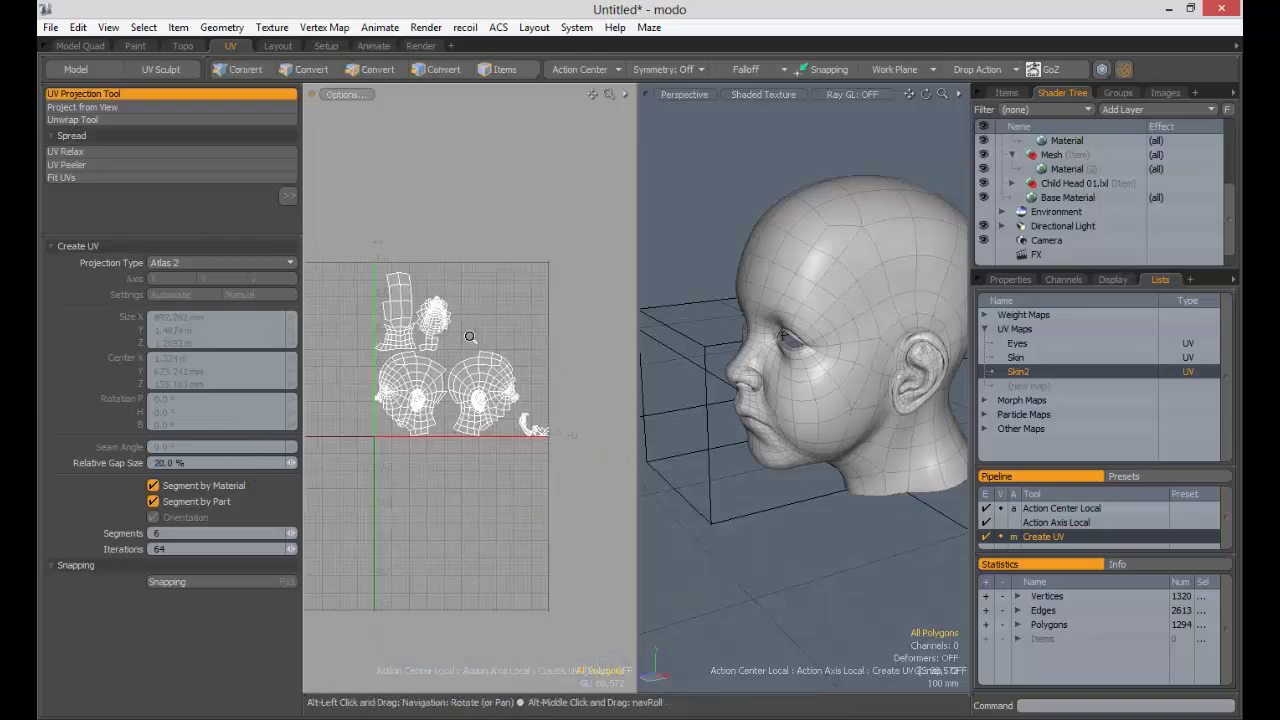
pyautogui.scroll(-2, 471, 338)
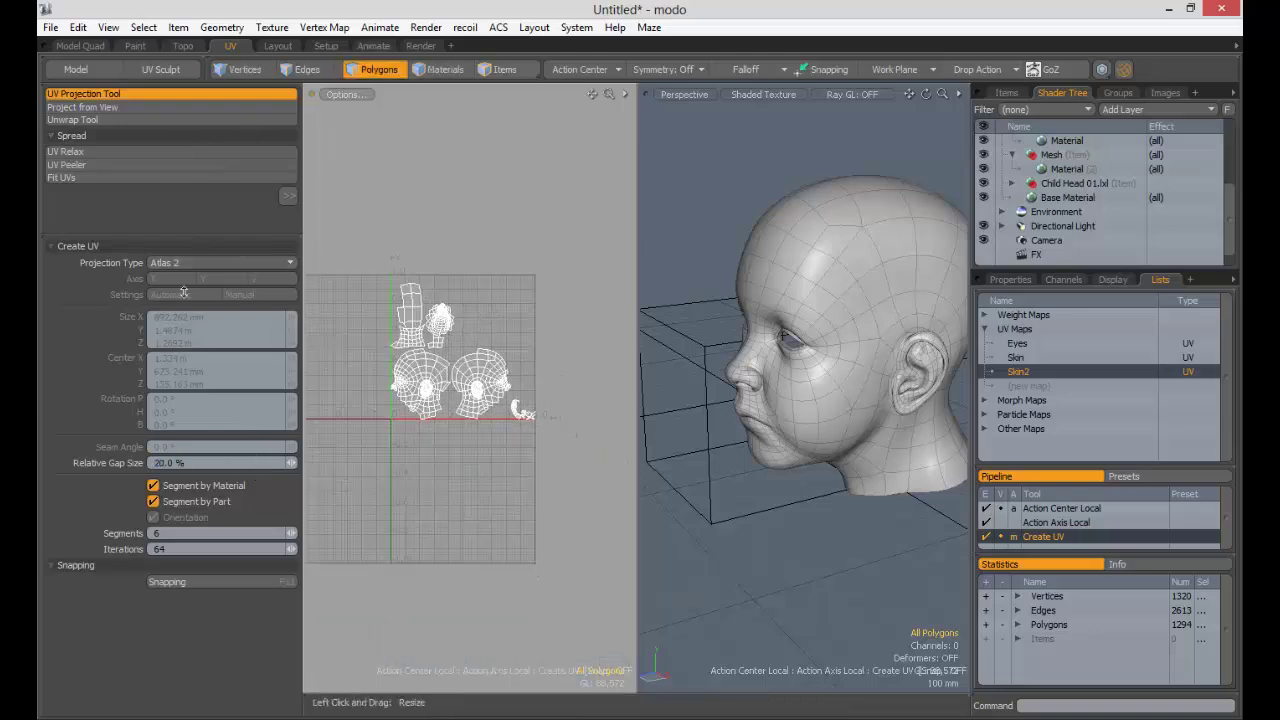
# Step: Unwrap the whole head with the Unwrap Tool, using a planar initial projection along the Y axis
pyautogui.moveTo(184, 292); pyautogui.dragTo(159, 455)
pyautogui.keyDown('alt'); pyautogui.moveTo(860, 331); pyautogui.dragTo(925, 270); pyautogui.keyUp('alt')
pyautogui.keyDown('alt'); pyautogui.keyDown('shift'); pyautogui.moveTo(853, 245); pyautogui.dragTo(703, 370); pyautogui.keyUp('shift'); pyautogui.keyUp('alt')
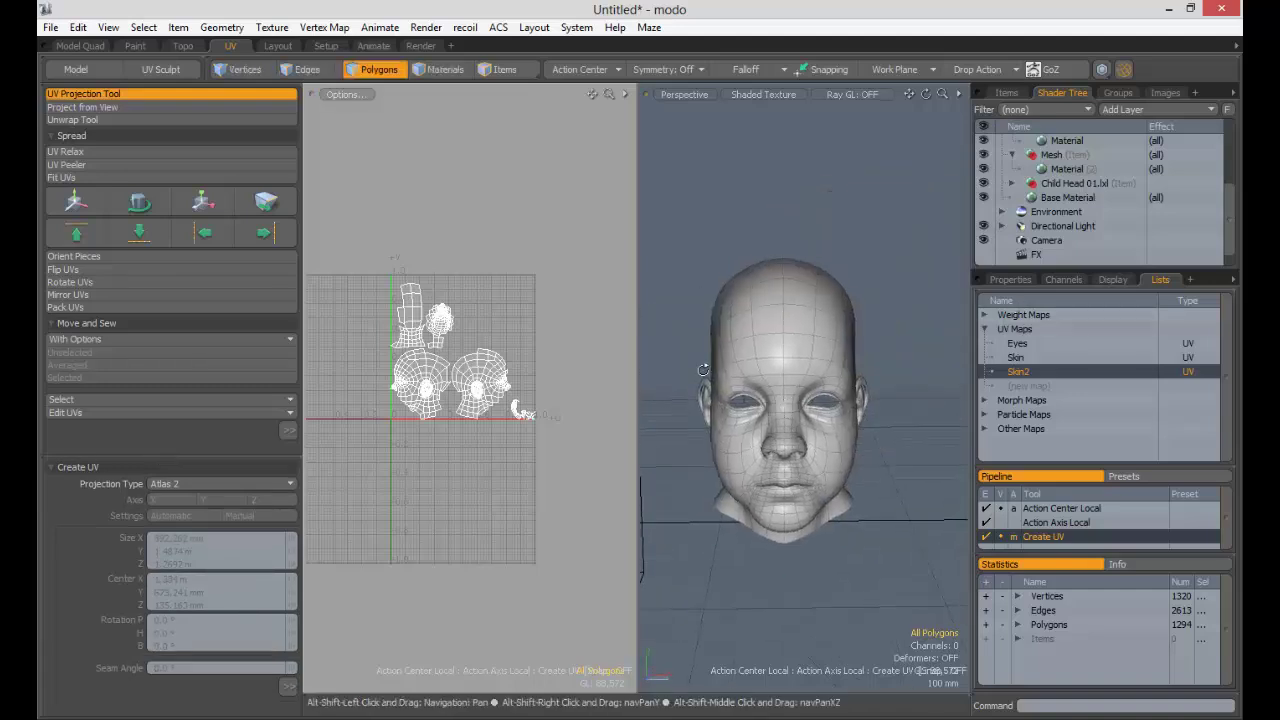
pyautogui.click(74, 120)
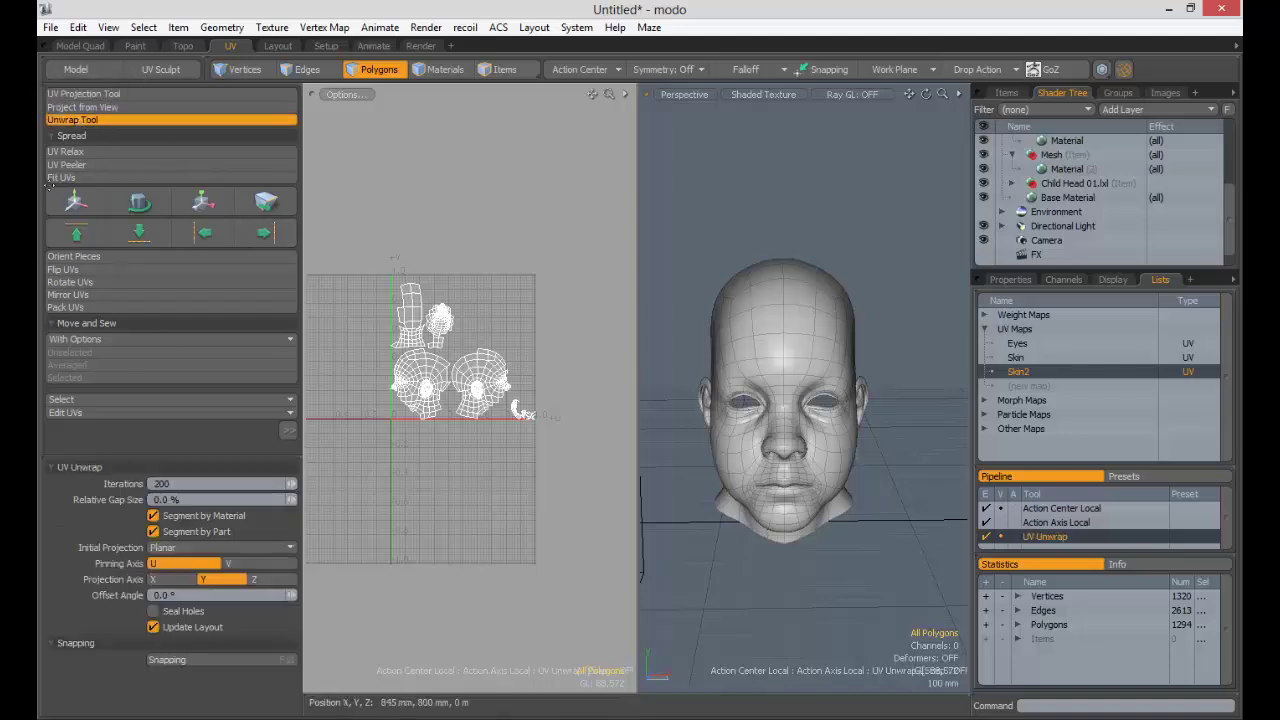
pyautogui.moveTo(155, 457); pyautogui.dragTo(143, 314)
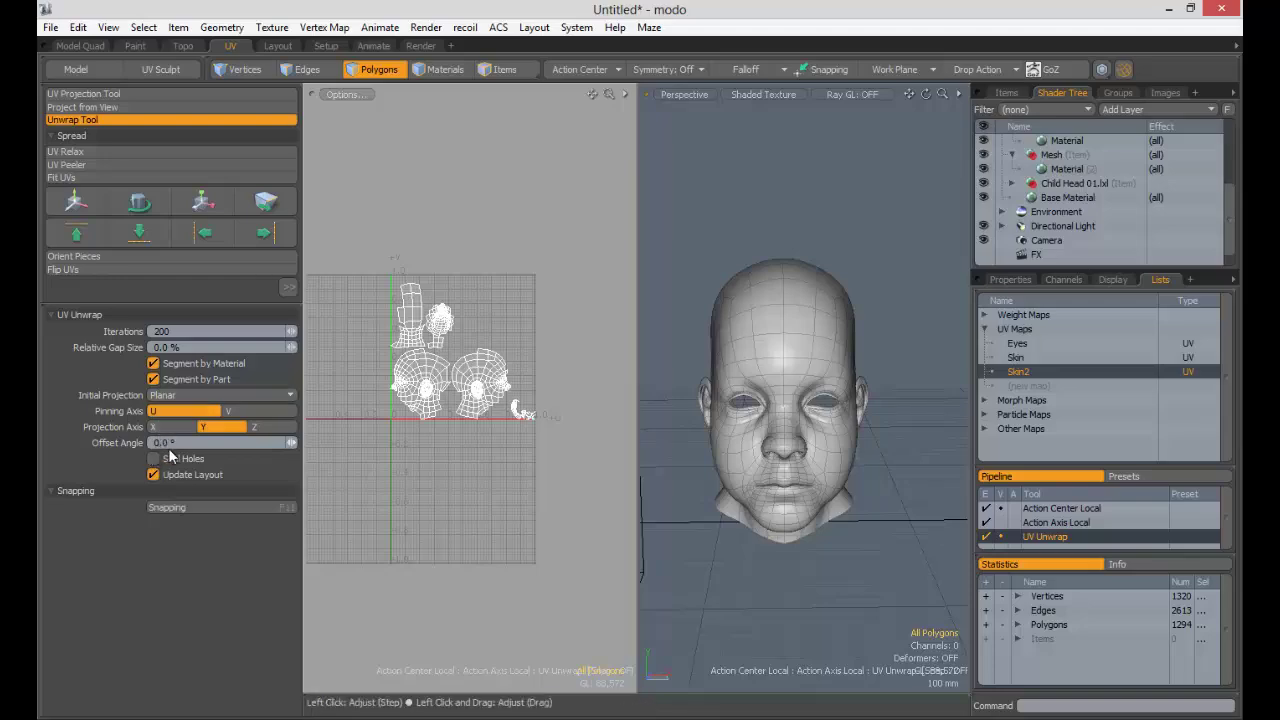
pyautogui.click(495, 267)
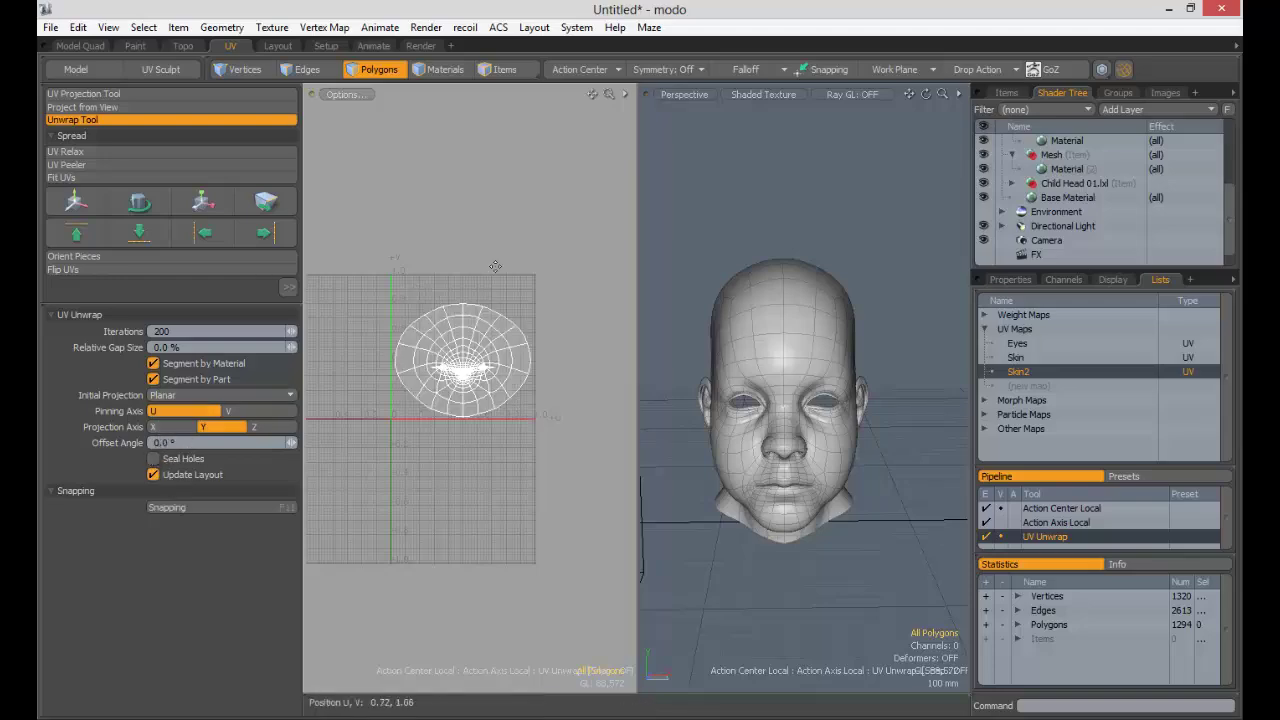
# Step: Examine the dense face and ear areas of the unwrapped UV layout and compare them with the front and back of the head
pyautogui.keyDown('ctrl'); pyautogui.keyDown('alt'); pyautogui.moveTo(467, 336); pyautogui.dragTo(485, 432); pyautogui.keyUp('alt'); pyautogui.keyUp('ctrl')
pyautogui.keyDown('ctrl'); pyautogui.keyDown('alt'); pyautogui.moveTo(399, 436); pyautogui.dragTo(585, 438); pyautogui.keyUp('alt'); pyautogui.keyUp('ctrl')
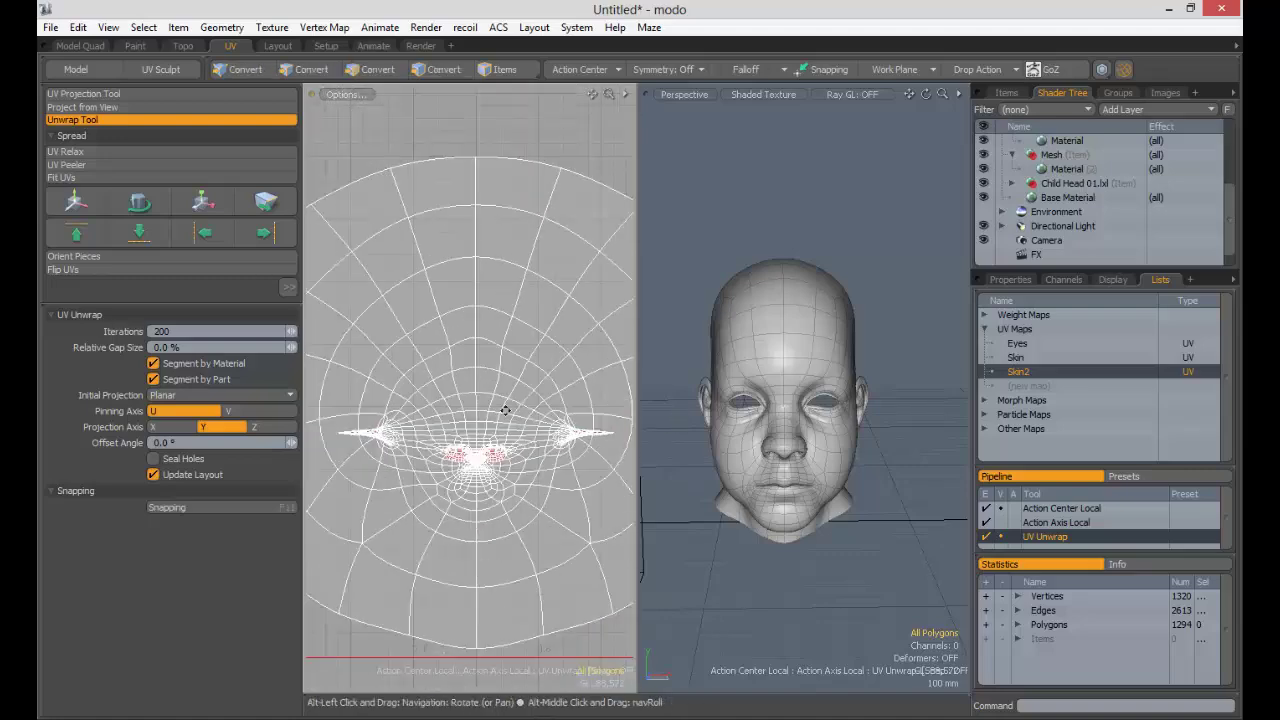
pyautogui.keyDown('ctrl'); pyautogui.keyDown('alt'); pyautogui.moveTo(506, 412); pyautogui.dragTo(527, 410); pyautogui.keyUp('alt'); pyautogui.keyUp('ctrl')
pyautogui.keyDown('alt'); pyautogui.moveTo(527, 410); pyautogui.dragTo(500, 299); pyautogui.keyUp('alt')
pyautogui.keyDown('ctrl'); pyautogui.keyDown('alt'); pyautogui.moveTo(500, 299); pyautogui.dragTo(480, 278); pyautogui.keyUp('alt'); pyautogui.keyUp('ctrl')
pyautogui.keyDown('alt'); pyautogui.moveTo(735, 300); pyautogui.dragTo(708, 302); pyautogui.keyUp('alt')
pyautogui.keyDown('ctrl'); pyautogui.keyDown('alt'); pyautogui.moveTo(480, 297); pyautogui.dragTo(415, 299); pyautogui.keyUp('alt'); pyautogui.keyUp('ctrl')
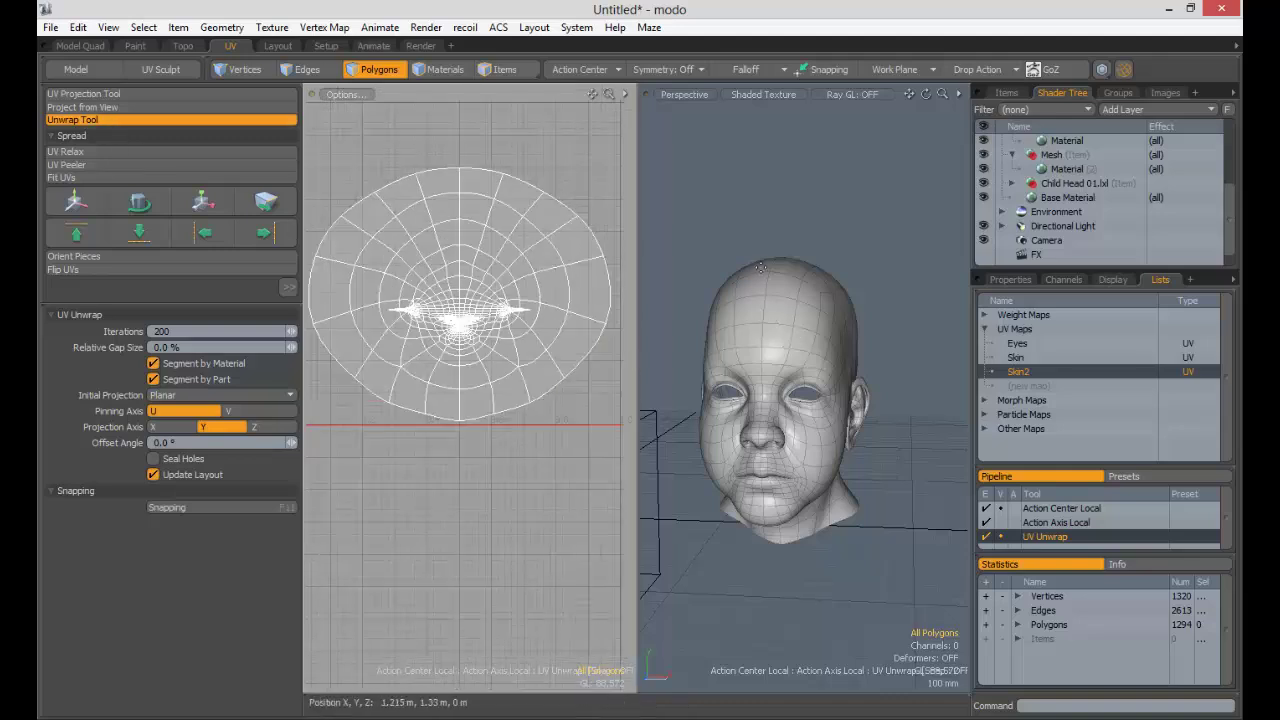
pyautogui.keyDown('alt'); pyautogui.moveTo(826, 365); pyautogui.dragTo(816, 402); pyautogui.keyUp('alt')
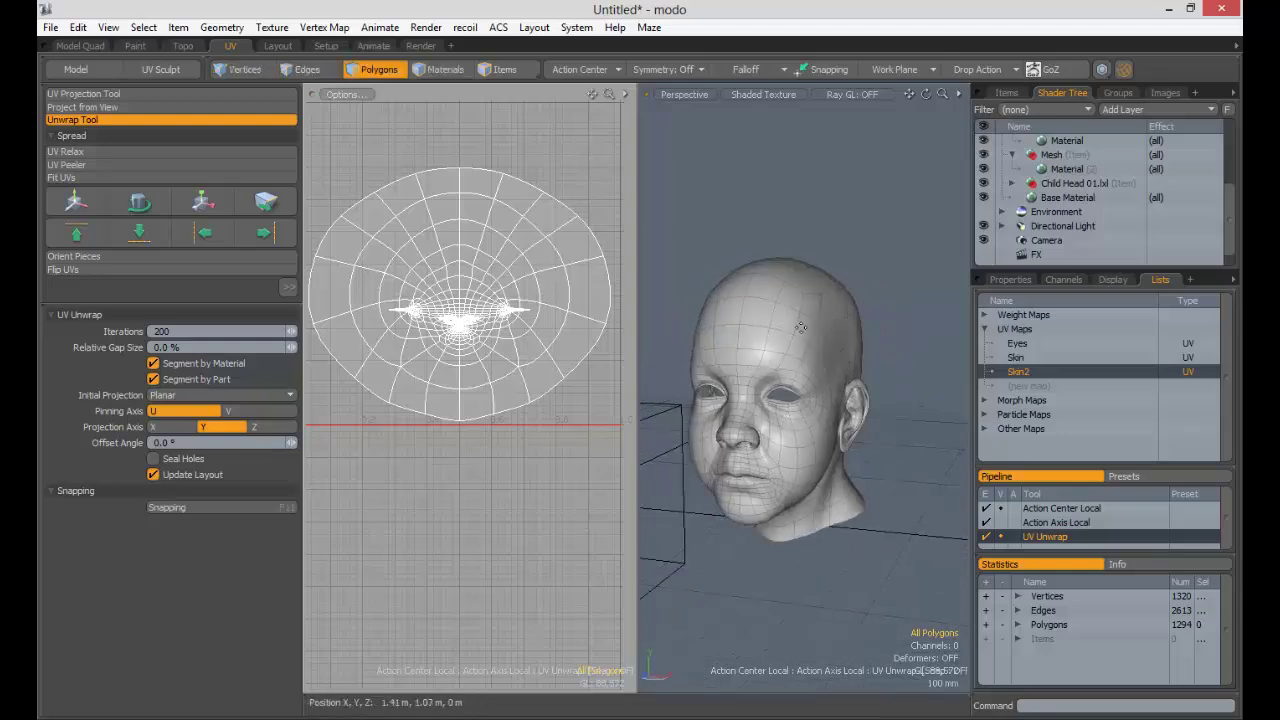
pyautogui.keyDown('alt'); pyautogui.moveTo(755, 375); pyautogui.dragTo(570, 280); pyautogui.keyUp('alt')
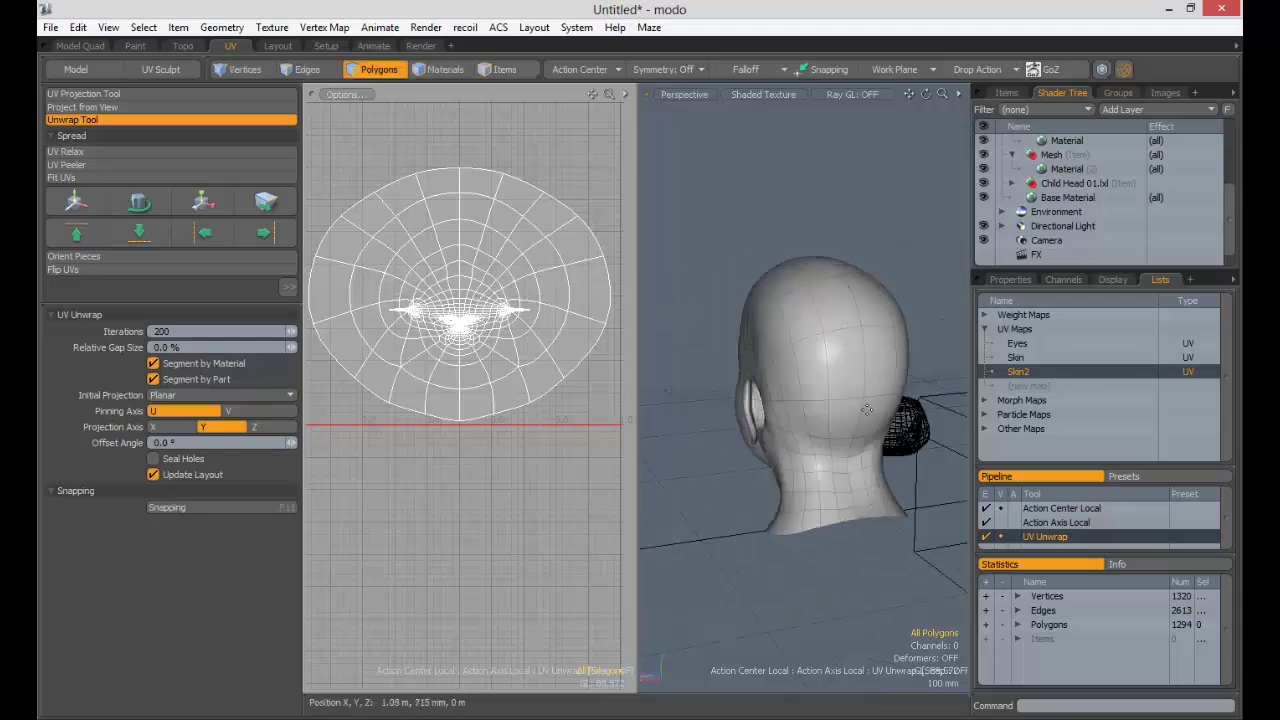
pyautogui.keyDown('alt'); pyautogui.moveTo(866, 409); pyautogui.dragTo(731, 360); pyautogui.keyUp('alt')
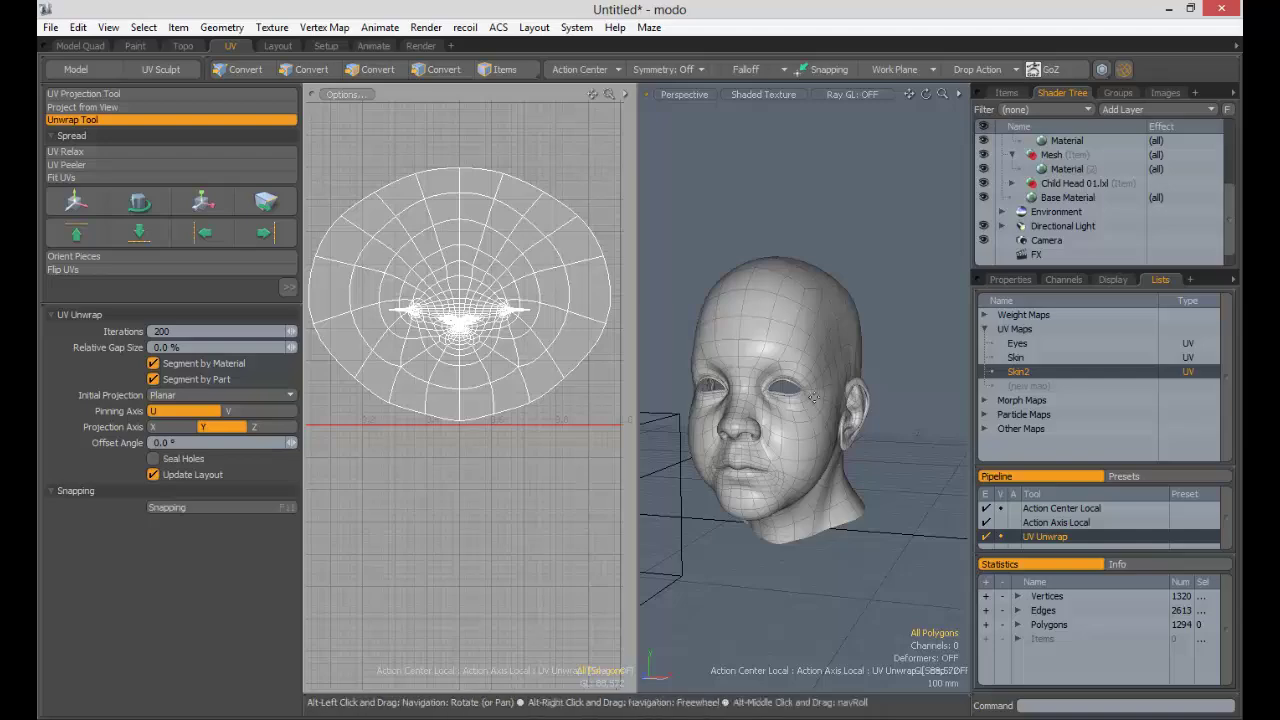
# Step: Examine the head's open neck hole from below against the outer border of the unwrapped UV layout
pyautogui.scroll(5, 554, 343)
pyautogui.scroll(-6, 408, 289)
pyautogui.scroll(1, 408, 289)
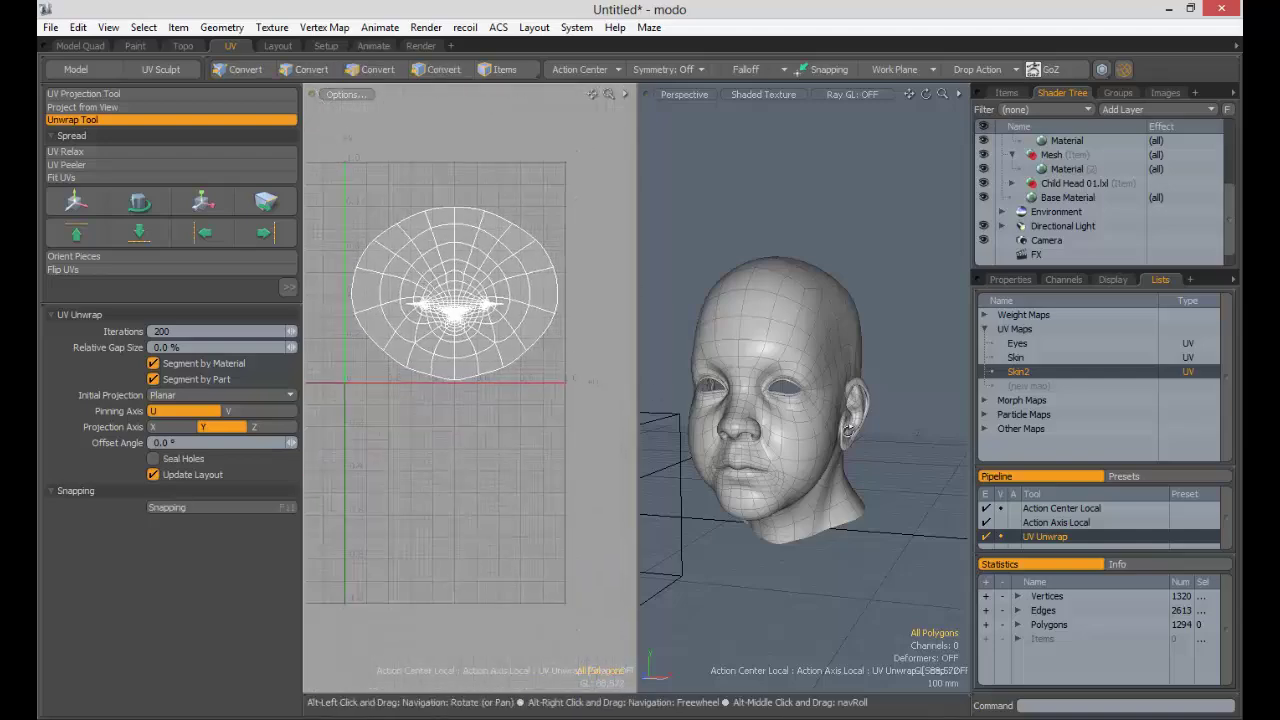
pyautogui.keyDown('alt'); pyautogui.moveTo(846, 431); pyautogui.dragTo(789, 403); pyautogui.keyUp('alt')
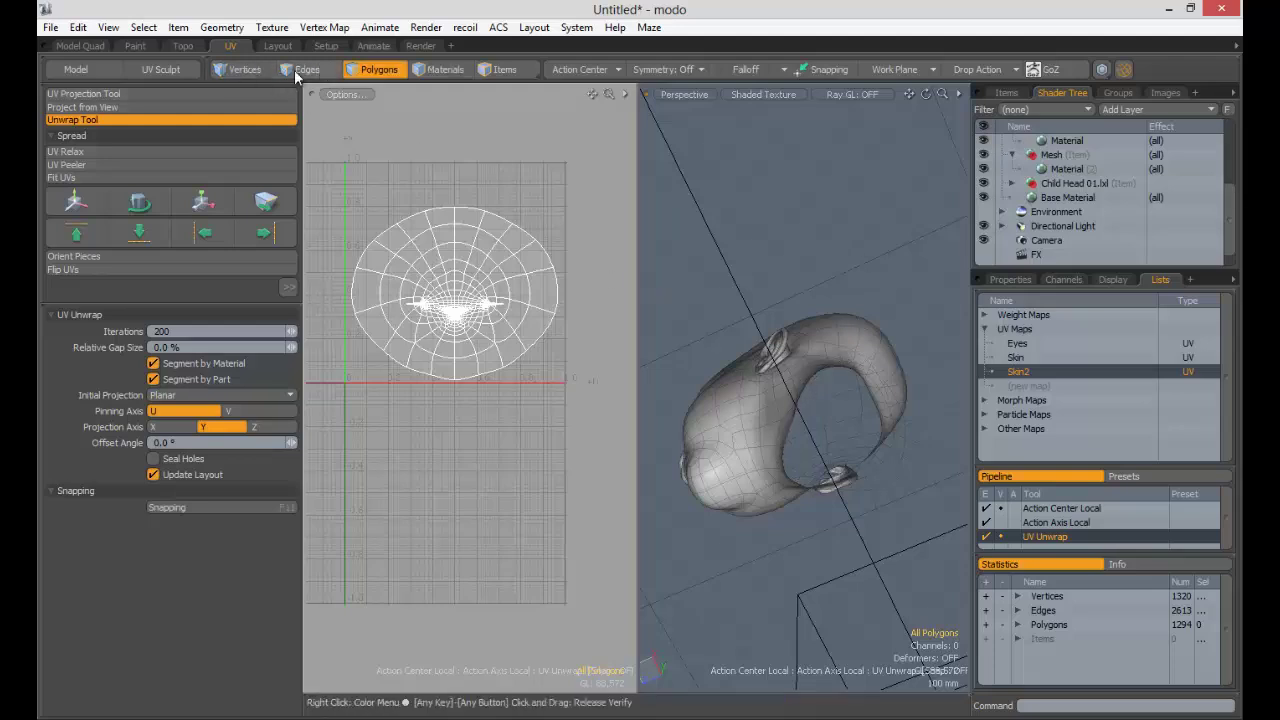
pyautogui.press('alt')
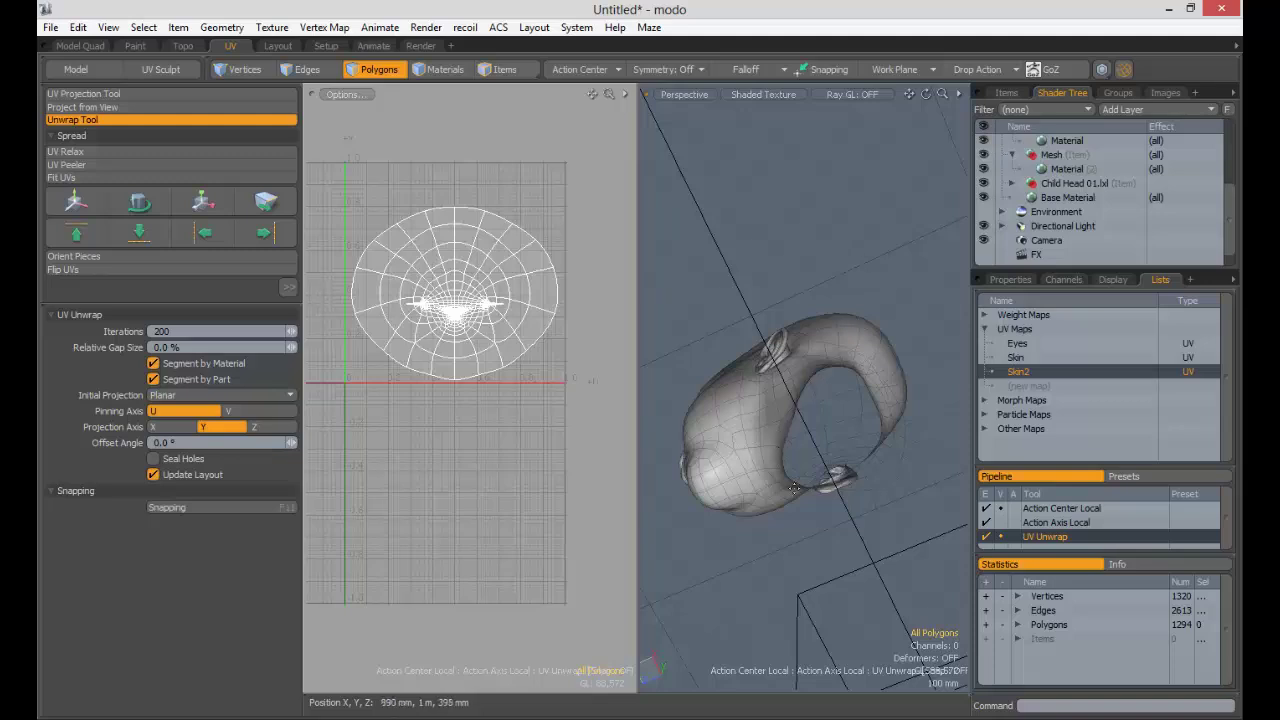
pyautogui.keyDown('alt'); pyautogui.moveTo(847, 395); pyautogui.dragTo(830, 379); pyautogui.keyUp('alt')
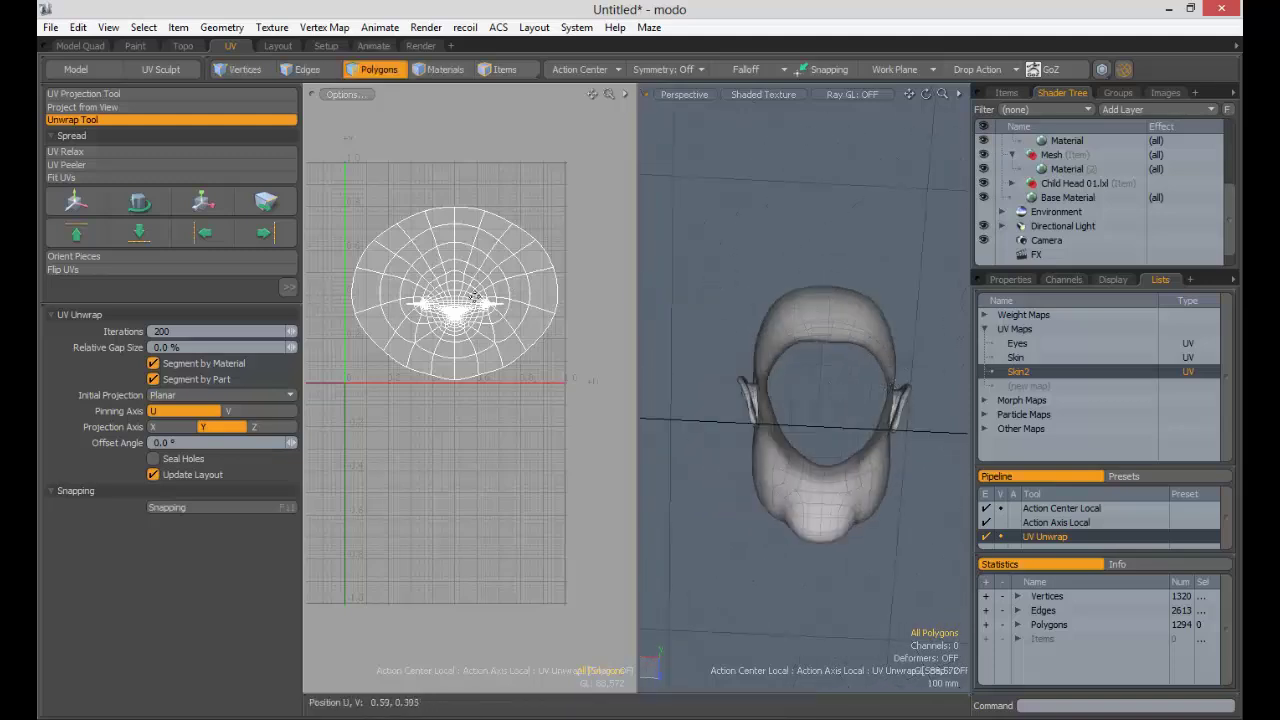
# Step: Leave the Unwrap Tool and switch to edge selection with the side and back of the head in view
pyautogui.scroll(3, 571, 286)
pyautogui.keyDown('ctrl'); pyautogui.keyDown('alt'); pyautogui.moveTo(571, 286); pyautogui.dragTo(446, 318); pyautogui.keyUp('alt'); pyautogui.keyUp('ctrl')
pyautogui.keyDown('alt'); pyautogui.moveTo(715, 332); pyautogui.dragTo(800, 400); pyautogui.keyUp('alt')
pyautogui.click(302, 73)
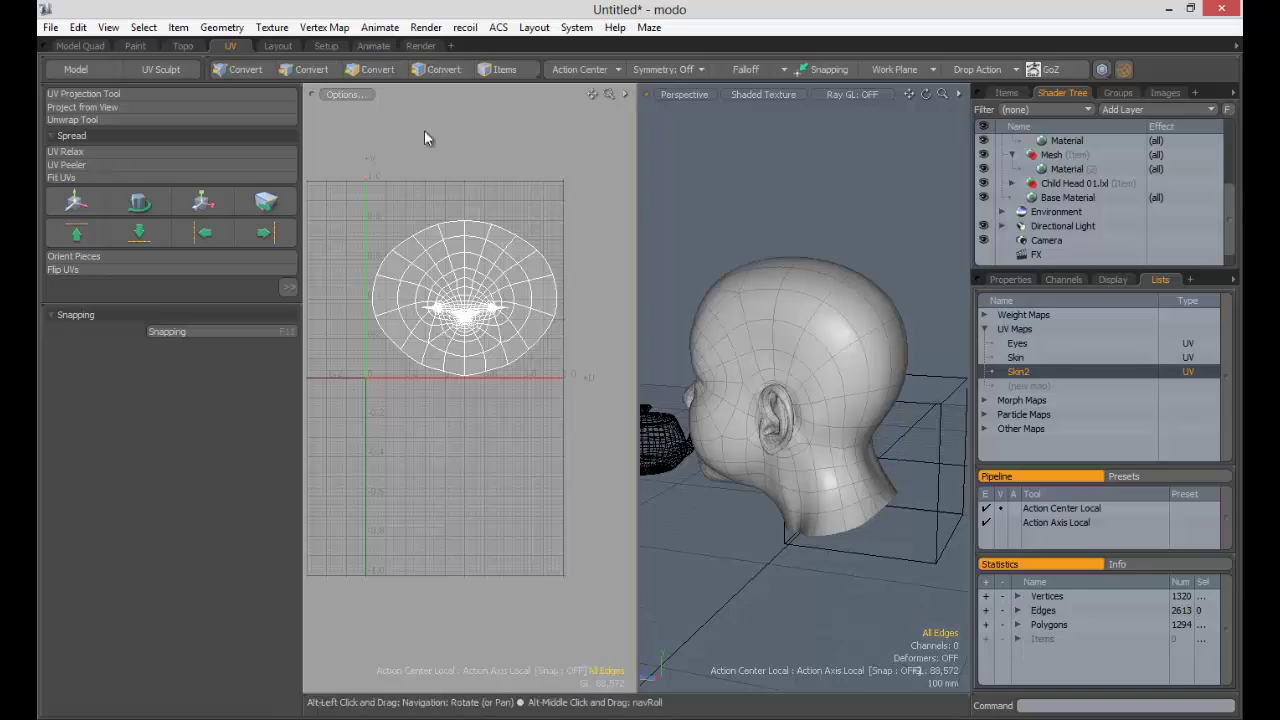
# Step: Select the complete centre edge loop running over the crown, down the back of the head and through the face
pyautogui.keyDown('alt'); pyautogui.moveTo(780, 340); pyautogui.dragTo(828, 322); pyautogui.keyUp('alt')
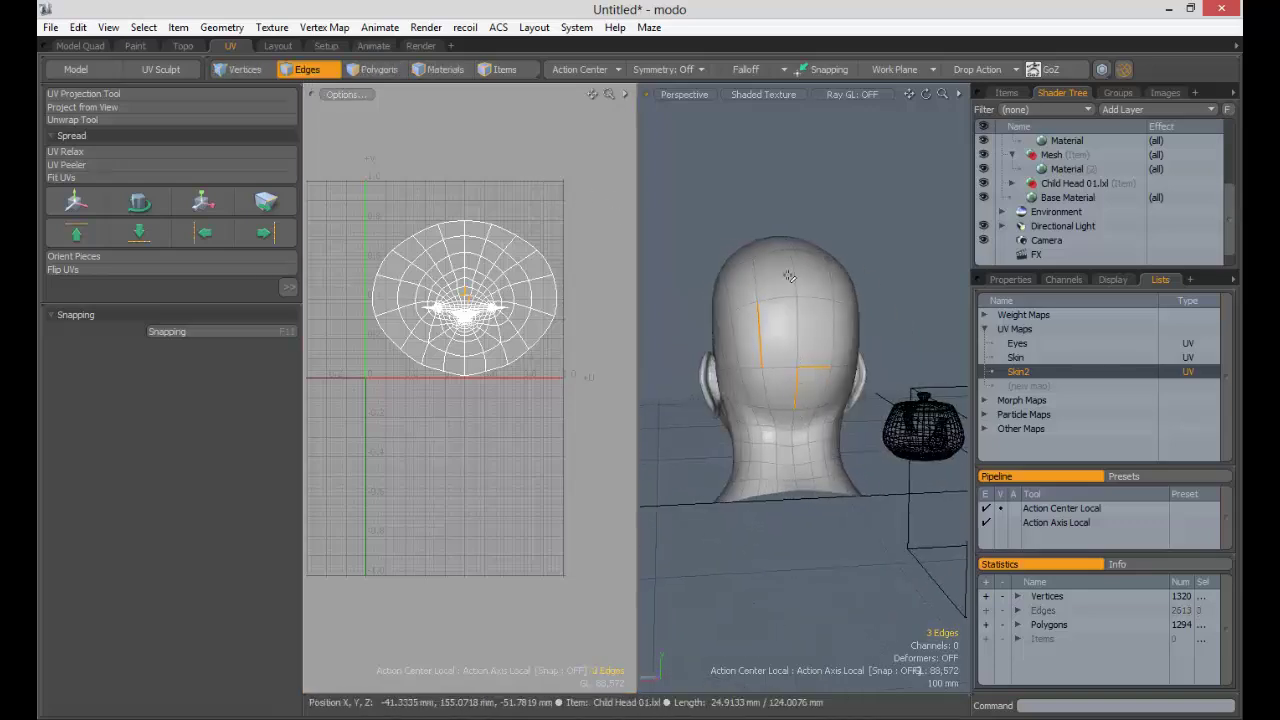
pyautogui.press('Escape')
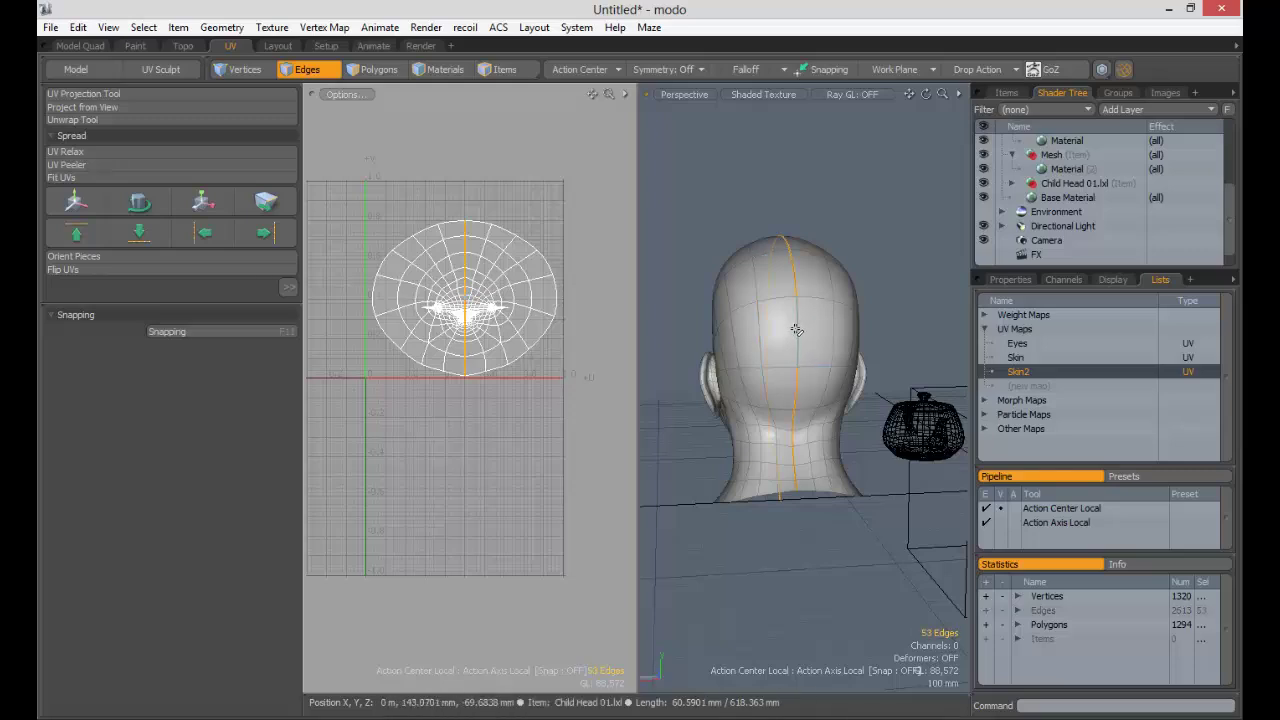
pyautogui.keyDown('alt'); pyautogui.moveTo(796, 330); pyautogui.dragTo(816, 270); pyautogui.keyUp('alt')
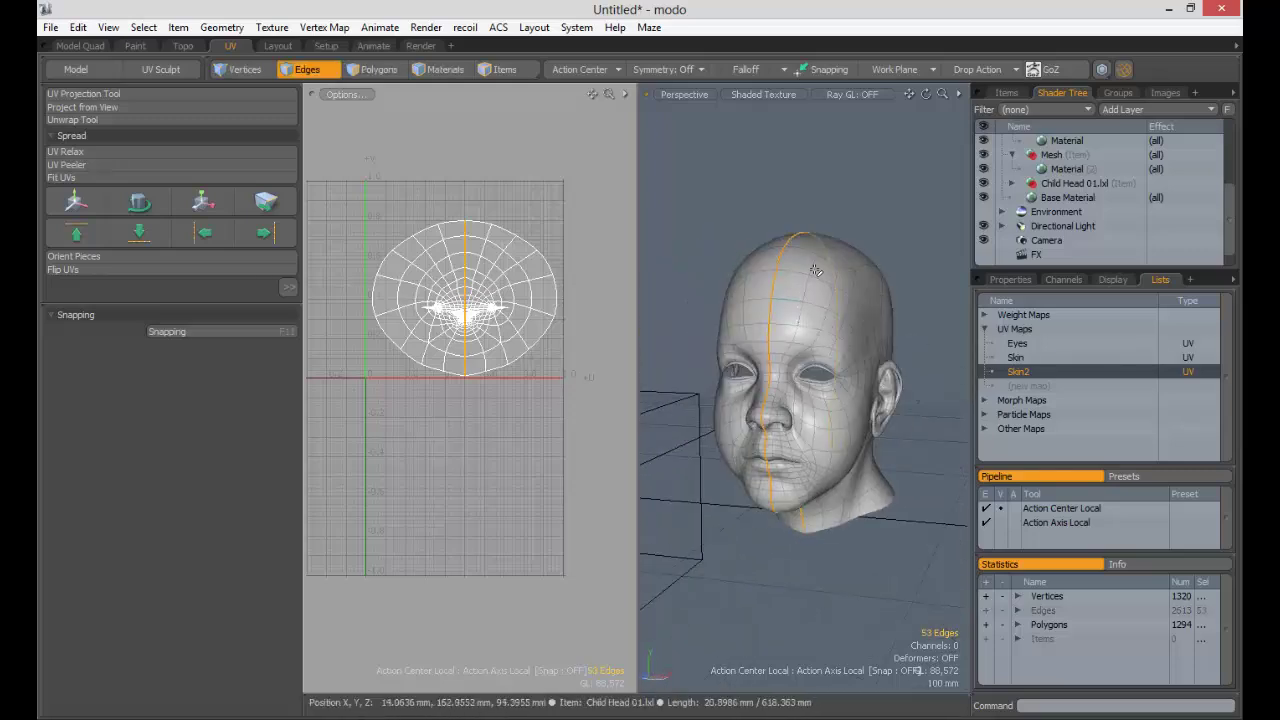
pyautogui.keyDown('alt'); pyautogui.moveTo(758, 343); pyautogui.dragTo(793, 373); pyautogui.keyUp('alt')
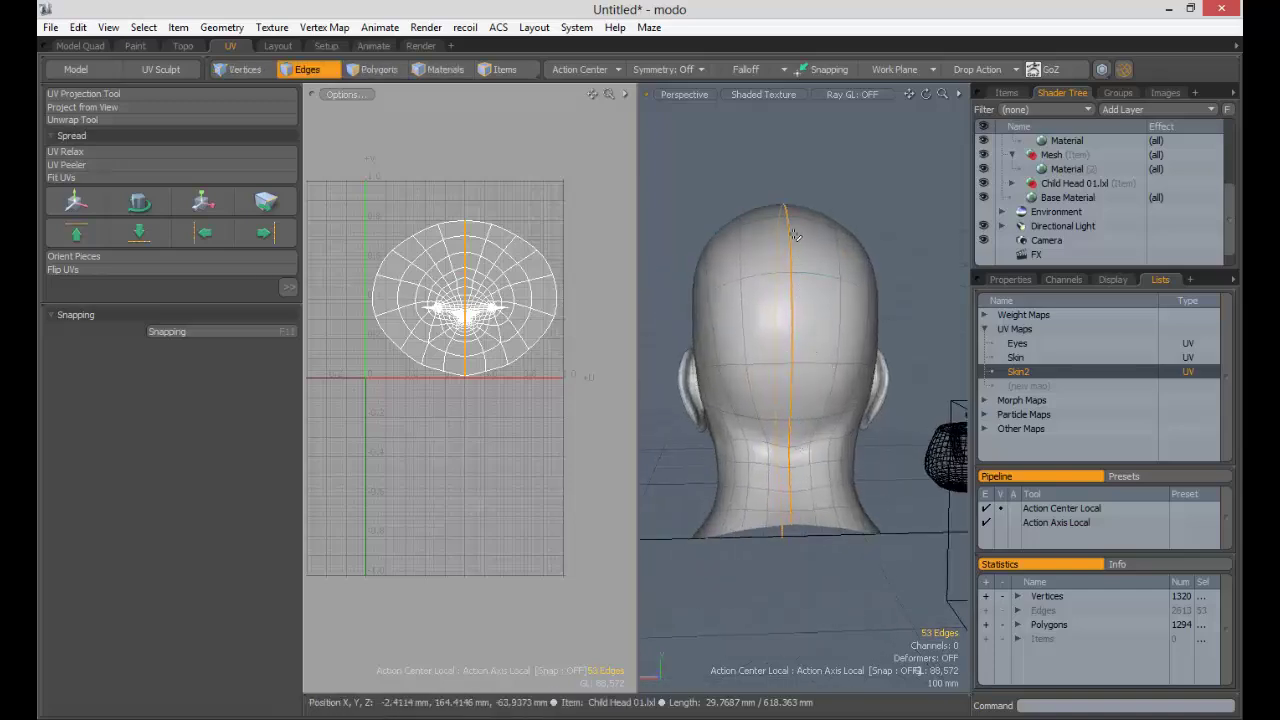
pyautogui.keyDown('alt'); pyautogui.moveTo(793, 235); pyautogui.dragTo(785, 217); pyautogui.keyUp('alt')
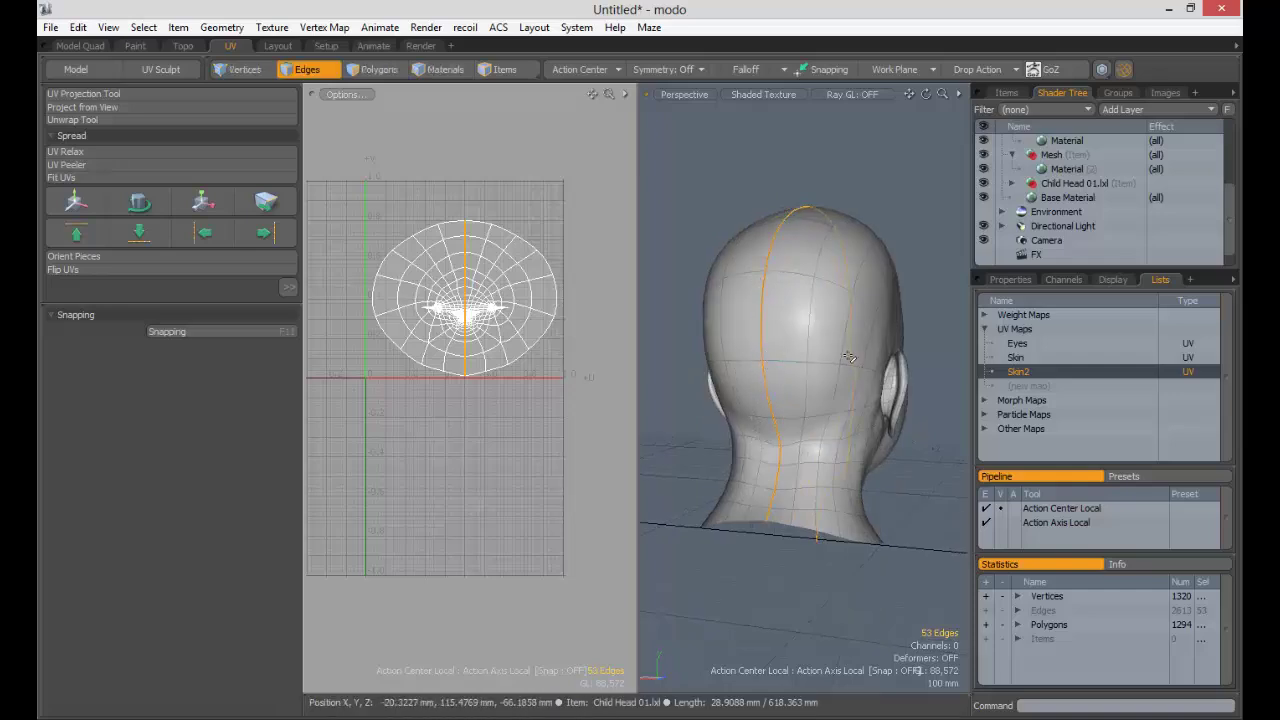
pyautogui.keyDown('alt'); pyautogui.moveTo(767, 355); pyautogui.dragTo(786, 390); pyautogui.keyUp('alt')
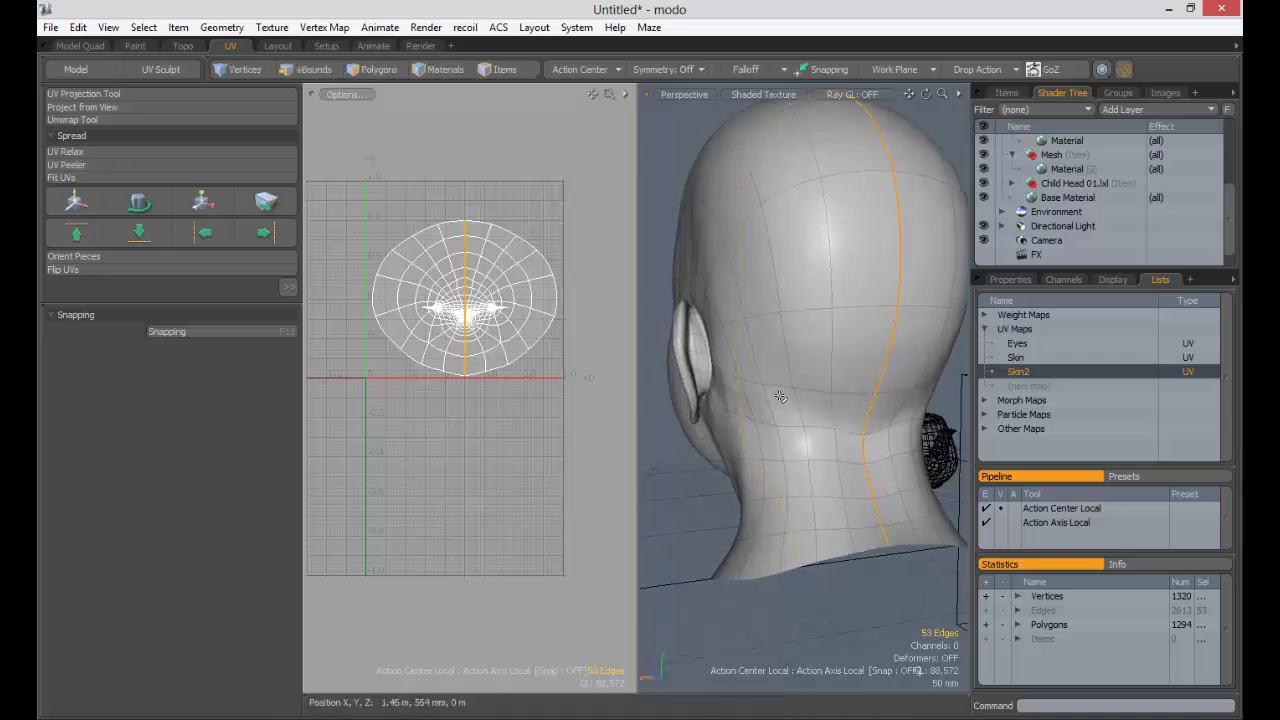
# Step: Extend the seam selection with short horizontal edge runs across the nape, the upper forehead and beneath the chin
pyautogui.keyDown('alt'); pyautogui.moveTo(849, 416); pyautogui.dragTo(760, 422); pyautogui.keyUp('alt')
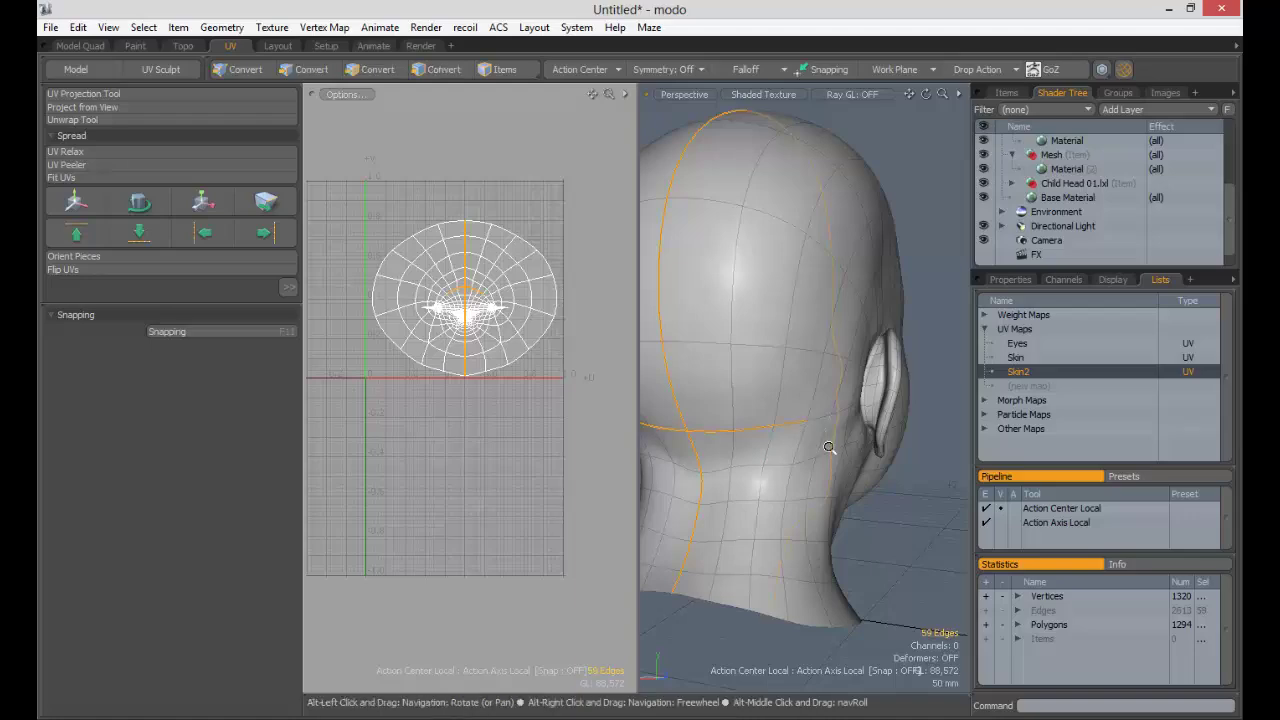
pyautogui.keyDown('ctrl'); pyautogui.keyDown('alt'); pyautogui.moveTo(829, 447); pyautogui.dragTo(818, 277); pyautogui.keyUp('alt'); pyautogui.keyUp('ctrl')
pyautogui.scroll(5, 797, 314)
pyautogui.keyDown('alt'); pyautogui.moveTo(906, 260); pyautogui.dragTo(948, 351); pyautogui.keyUp('alt')
# Step: Deselect the centre-line edges through the face and chin, keeping the seam from the forehead over the back and along the front of the neck
pyautogui.press('2')
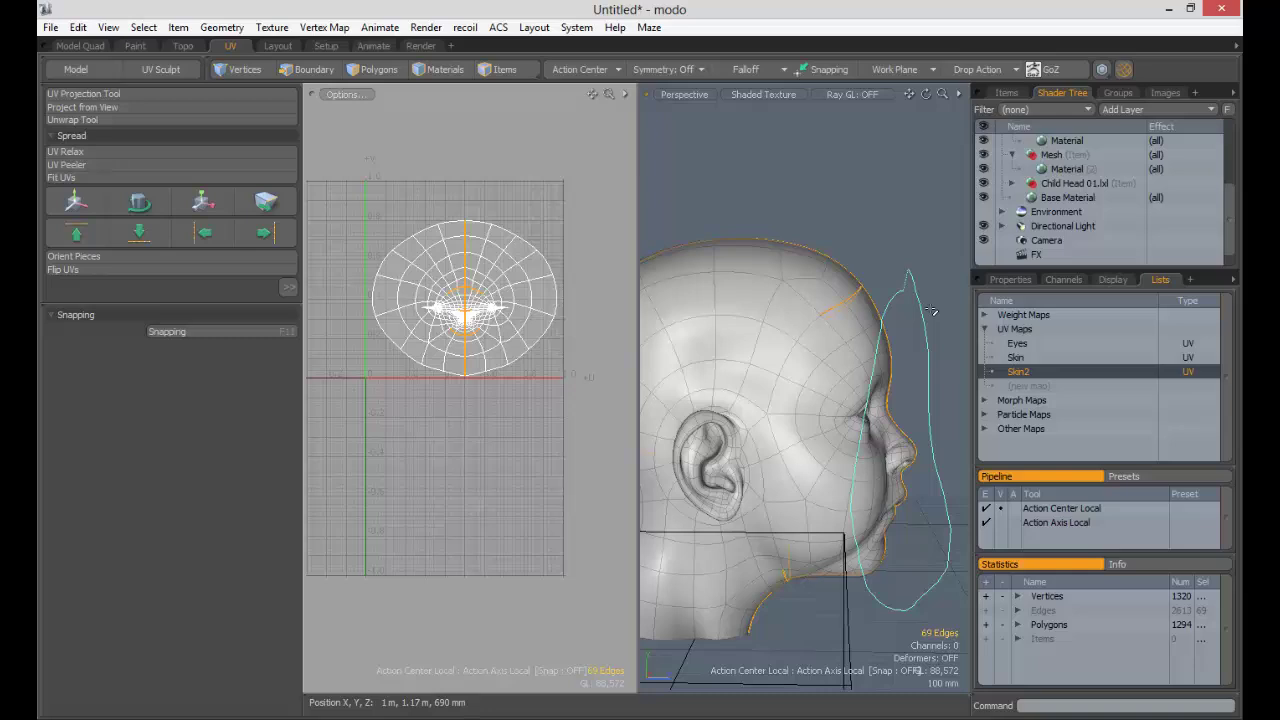
pyautogui.press('2')
pyautogui.keyDown('alt'); pyautogui.moveTo(923, 313); pyautogui.dragTo(852, 311); pyautogui.keyUp('alt')
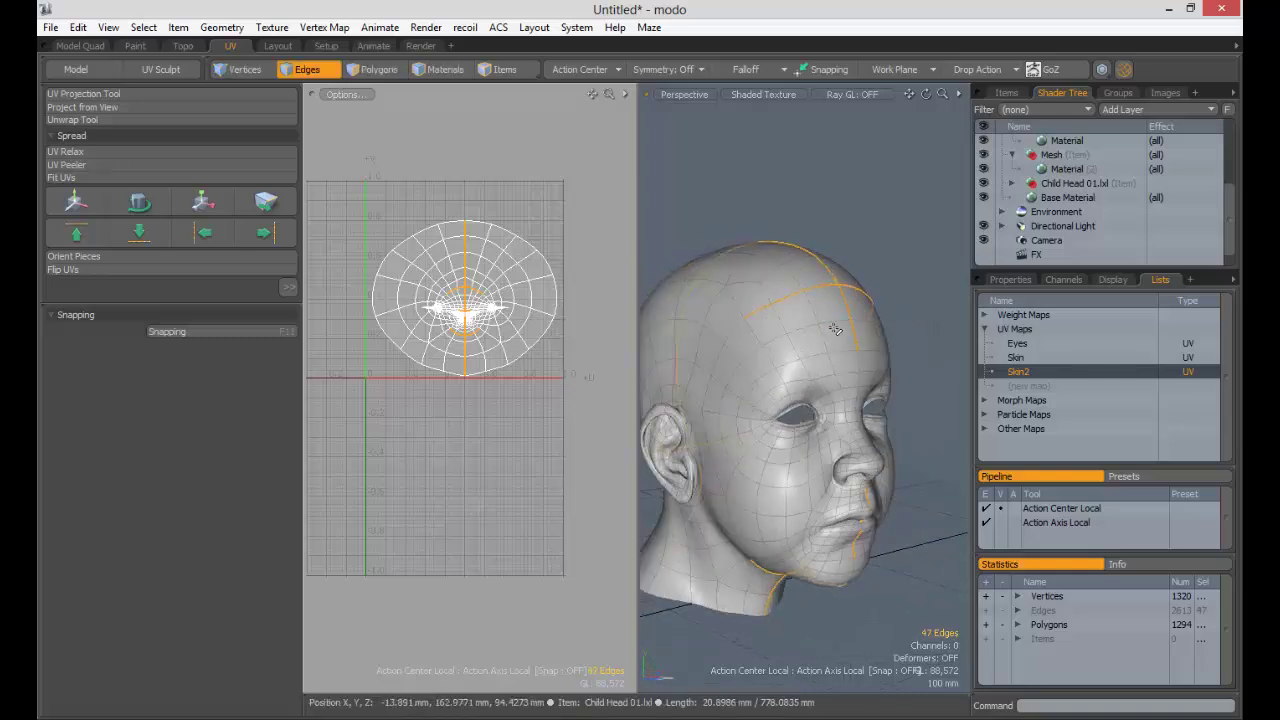
pyautogui.keyDown('alt'); pyautogui.moveTo(855, 428); pyautogui.dragTo(801, 399); pyautogui.keyUp('alt')
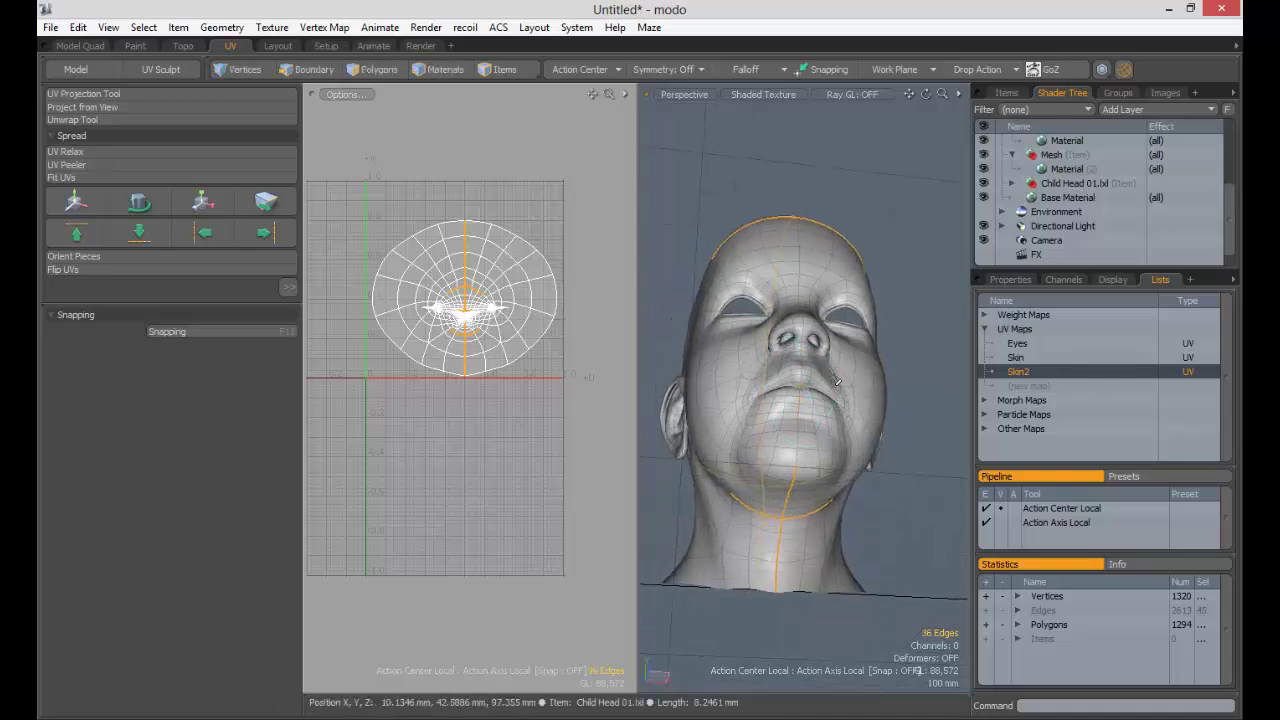
pyautogui.keyDown('alt'); pyautogui.moveTo(813, 467); pyautogui.dragTo(786, 427); pyautogui.keyUp('alt')
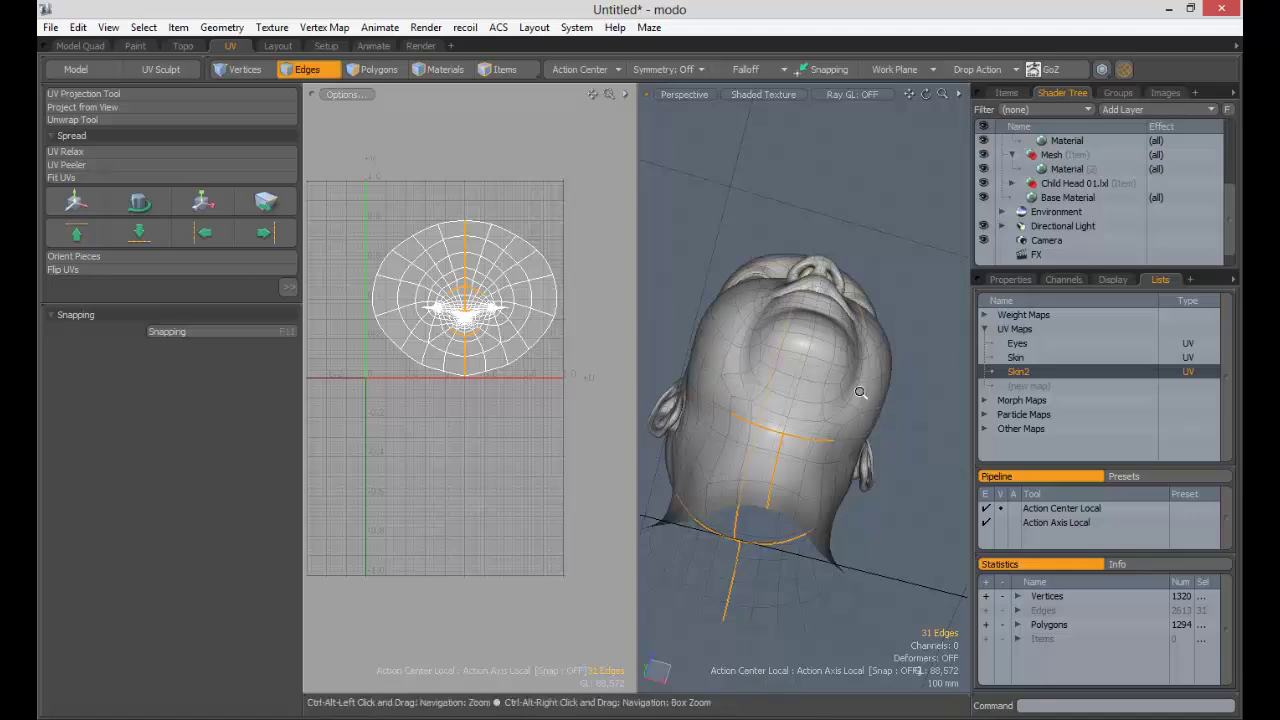
# Step: Unwrap the head along the selected seam edges with the Unwrap Tool, using a planar initial projection along the Y axis
pyautogui.keyDown('alt'); pyautogui.moveTo(860, 392); pyautogui.dragTo(921, 317); pyautogui.keyUp('alt')
pyautogui.keyDown('ctrl'); pyautogui.keyDown('alt'); pyautogui.moveTo(797, 366); pyautogui.dragTo(850, 400); pyautogui.keyUp('alt'); pyautogui.keyUp('ctrl')
pyautogui.keyDown('alt'); pyautogui.moveTo(825, 415); pyautogui.dragTo(757, 437); pyautogui.keyUp('alt')
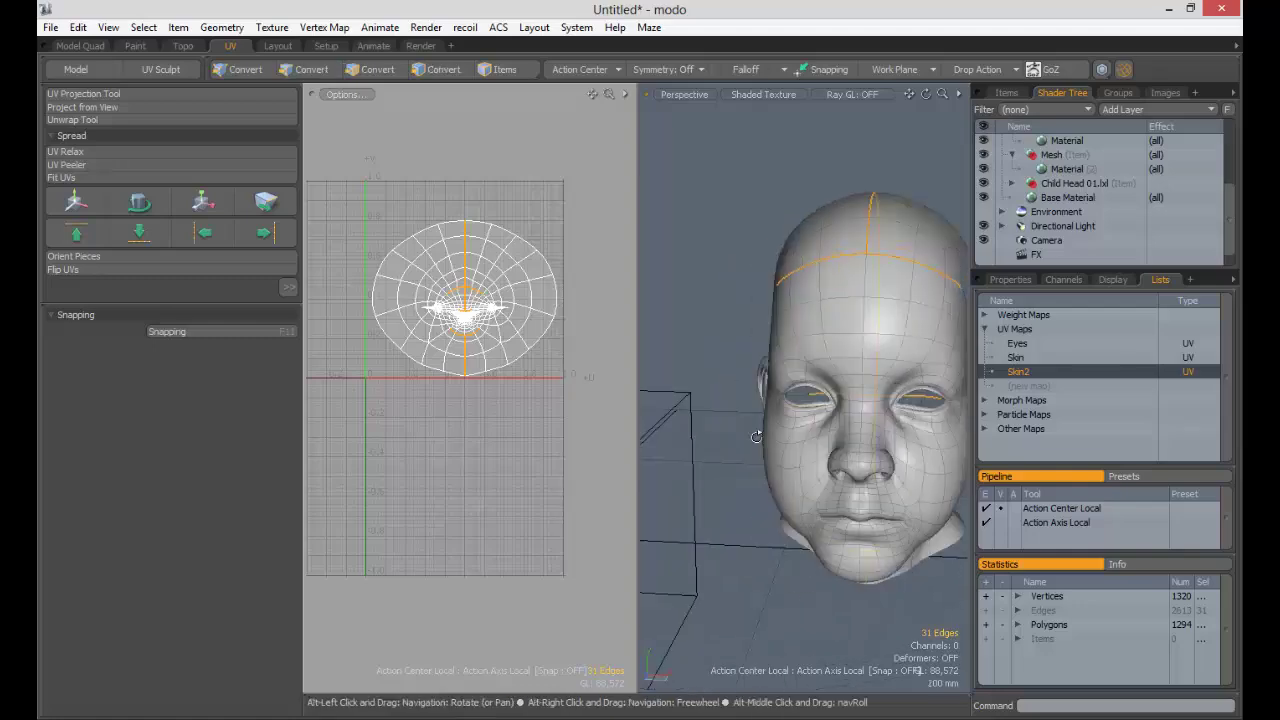
pyautogui.press('shift')
pyautogui.keyDown('alt'); pyautogui.moveTo(815, 393); pyautogui.dragTo(727, 279); pyautogui.keyUp('alt')
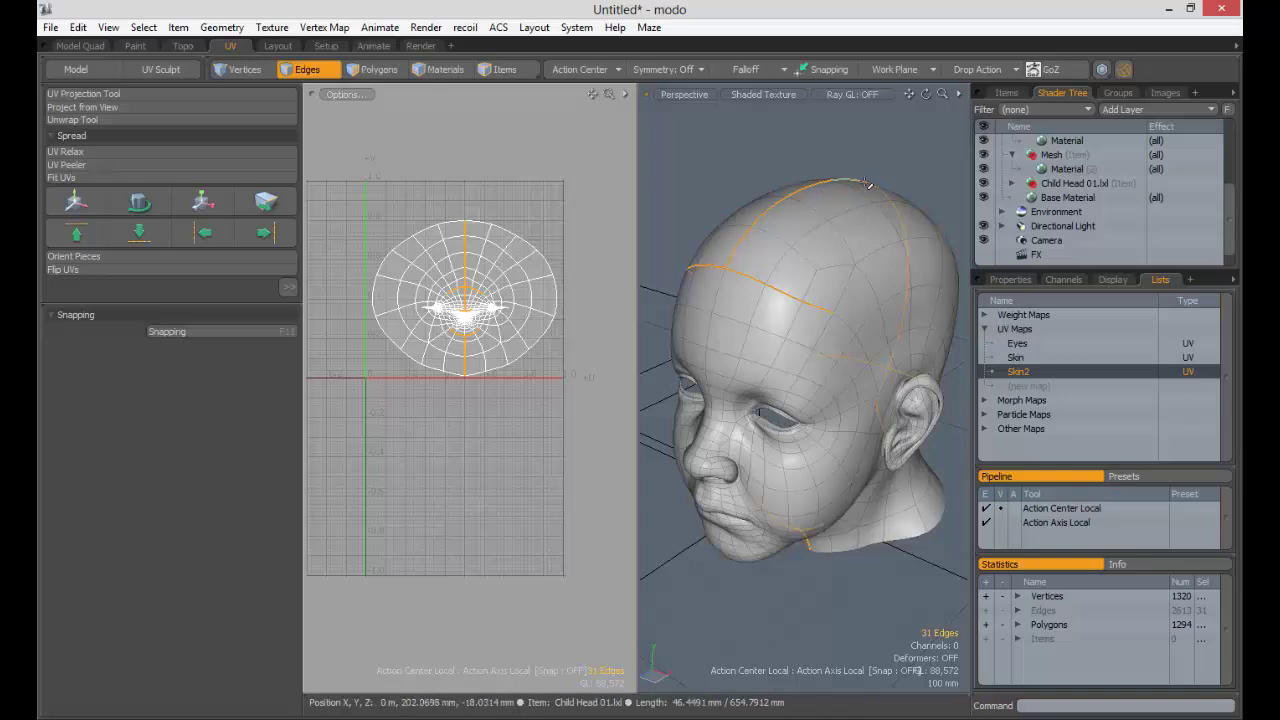
pyautogui.keyDown('alt'); pyautogui.moveTo(866, 326); pyautogui.dragTo(795, 348); pyautogui.keyUp('alt')
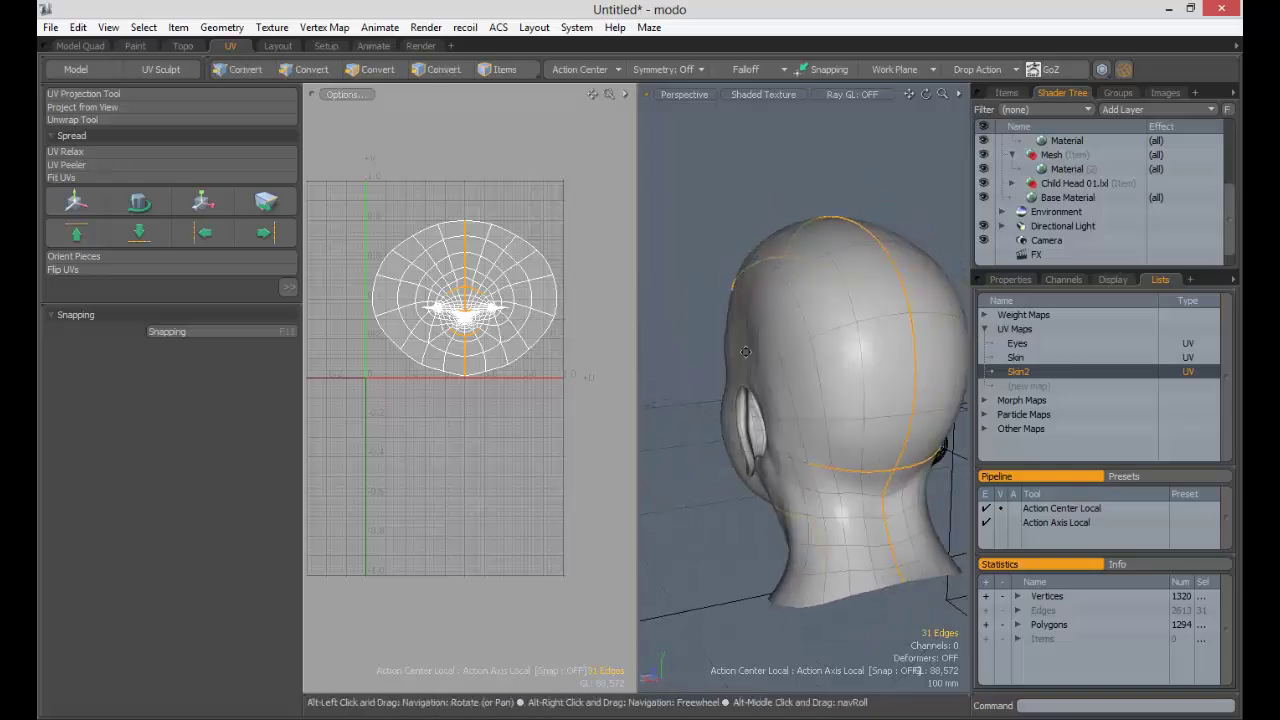
pyautogui.click(90, 119)
pyautogui.click(469, 267)
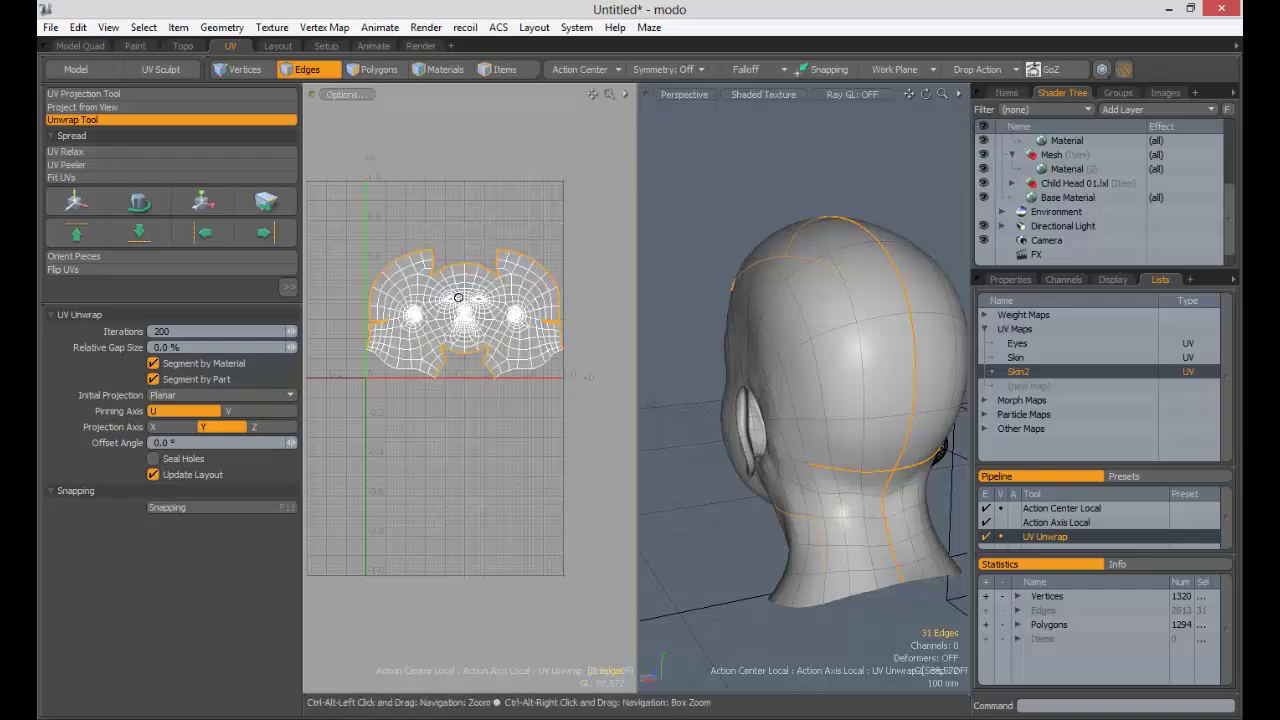
# Step: Set the unwrap iterations to 500
pyautogui.scroll(10, 458, 297)
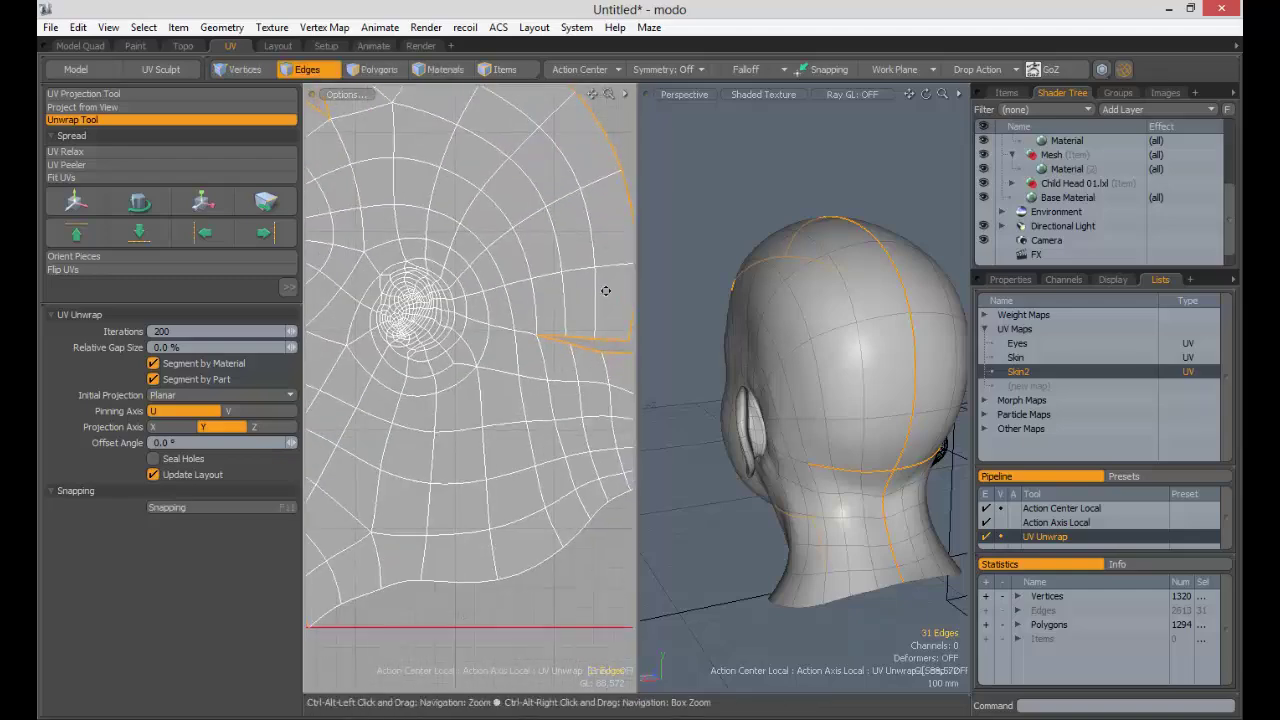
pyautogui.scroll(-6, 605, 290)
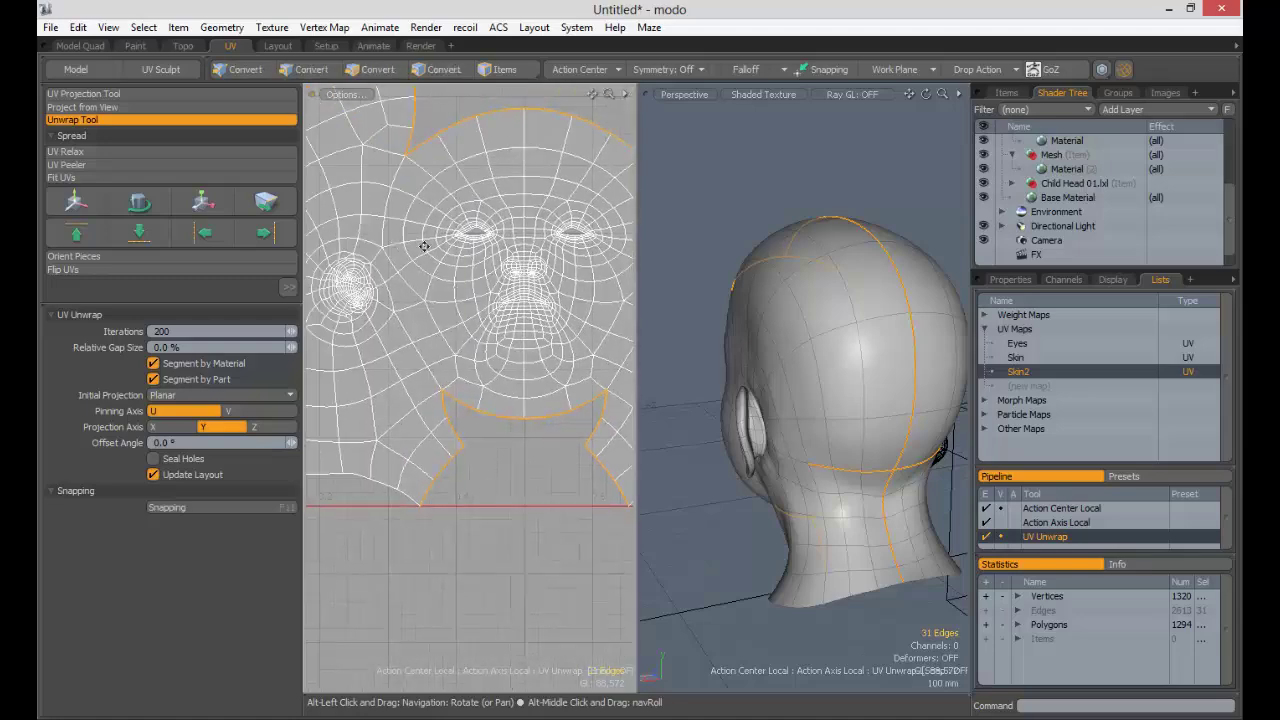
pyautogui.keyDown('ctrl'); pyautogui.keyDown('alt'); pyautogui.moveTo(424, 246); pyautogui.dragTo(283, 292); pyautogui.keyUp('alt'); pyautogui.keyUp('ctrl')
pyautogui.moveTo(960, 333)
pyautogui.keyDown('ctrl'); pyautogui.keyDown('alt'); pyautogui.mouseDown()
pyautogui.moveTo(913, 336)
pyautogui.moveTo(962, 335)
pyautogui.mouseUp(); pyautogui.keyUp('alt'); pyautogui.keyUp('ctrl')
pyautogui.keyDown('ctrl'); pyautogui.keyDown('alt'); pyautogui.moveTo(610, 280); pyautogui.dragTo(523, 268); pyautogui.keyUp('alt'); pyautogui.keyUp('ctrl')
pyautogui.moveTo(523, 268)
pyautogui.keyDown('alt'); pyautogui.keyDown('shift'); pyautogui.mouseDown()
pyautogui.moveTo(457, 268)
pyautogui.moveTo(522, 275)
pyautogui.mouseUp(); pyautogui.keyUp('shift'); pyautogui.keyUp('alt')
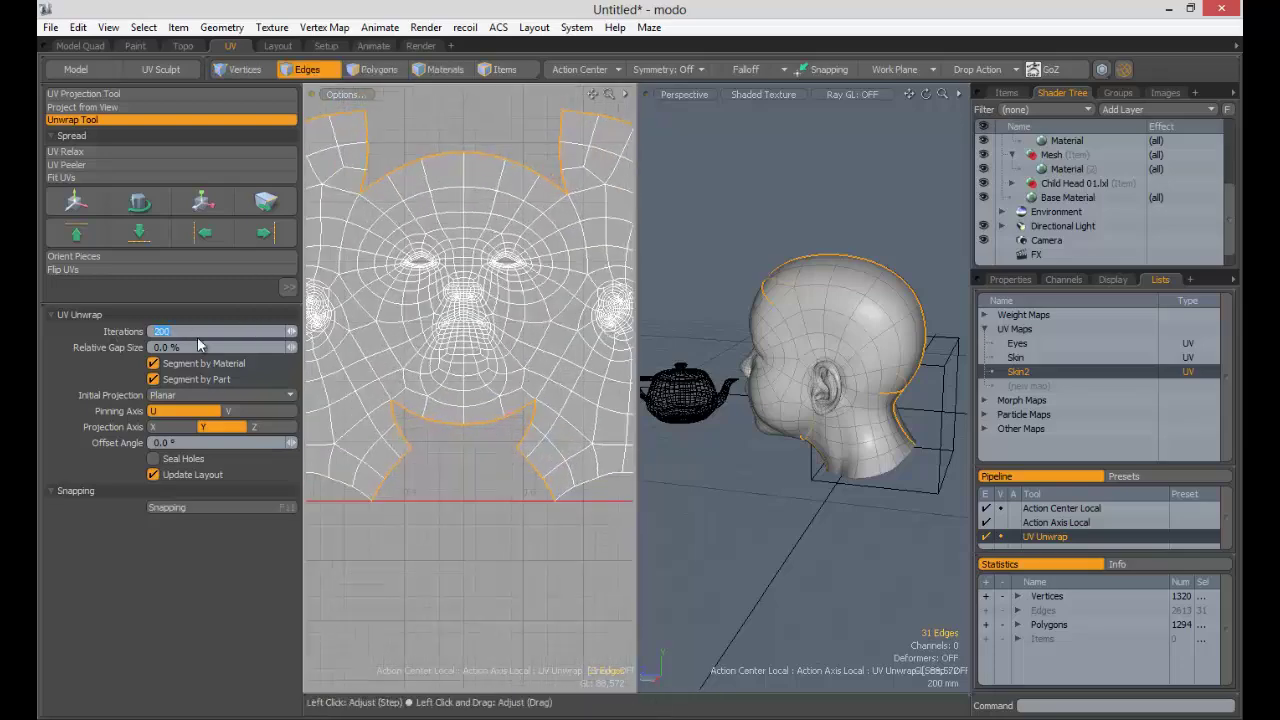
pyautogui.write('5')
pyautogui.press('Tab')
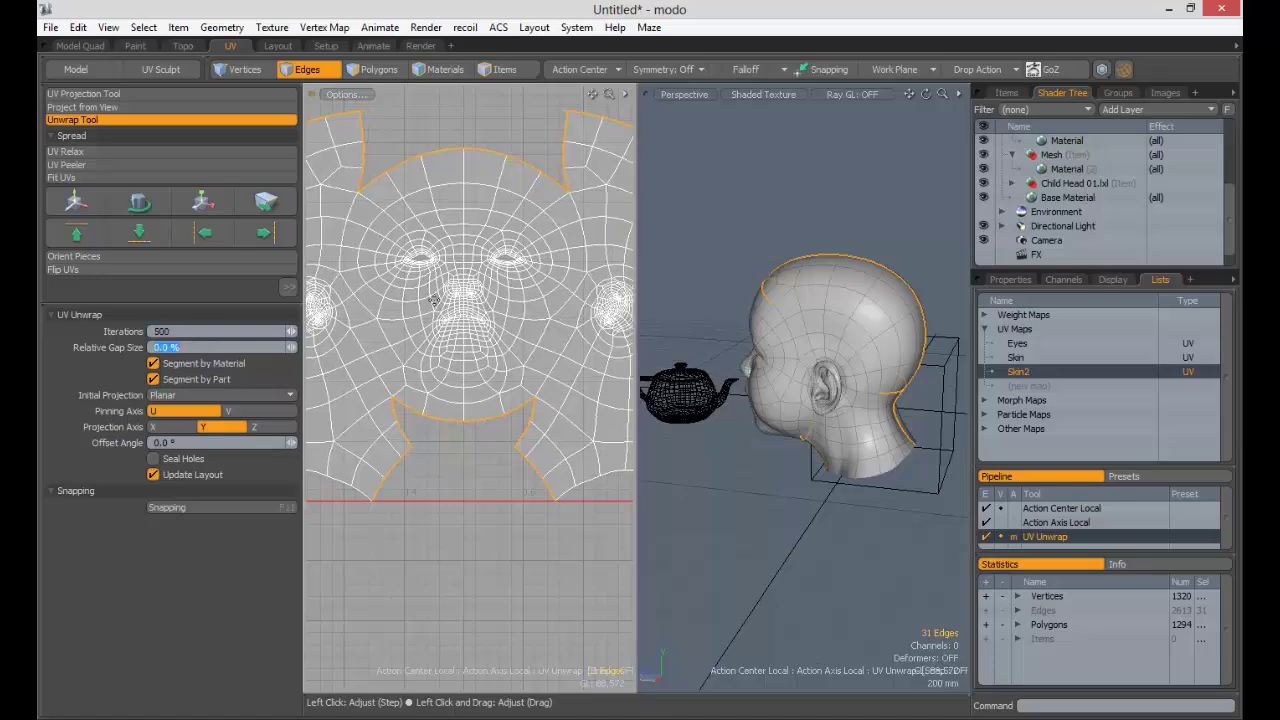
# Step: Try the Cylindrical and Spherical initial projections on the head's unwrap
pyautogui.moveTo(454, 282)
pyautogui.keyDown('ctrl'); pyautogui.keyDown('alt'); pyautogui.mouseDown()
pyautogui.moveTo(392, 283)
pyautogui.moveTo(468, 286)
pyautogui.mouseUp(); pyautogui.keyUp('alt'); pyautogui.keyUp('ctrl')
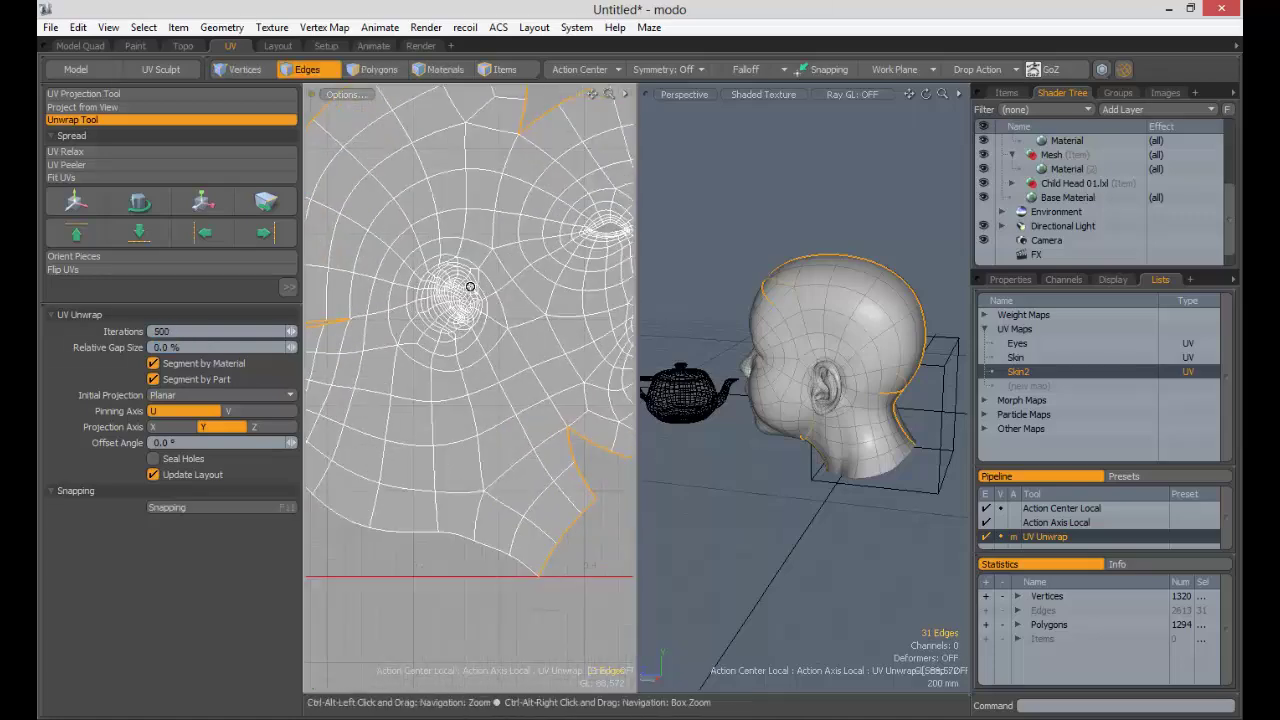
pyautogui.keyDown('alt'); pyautogui.moveTo(312, 312); pyautogui.dragTo(516, 294); pyautogui.keyUp('alt')
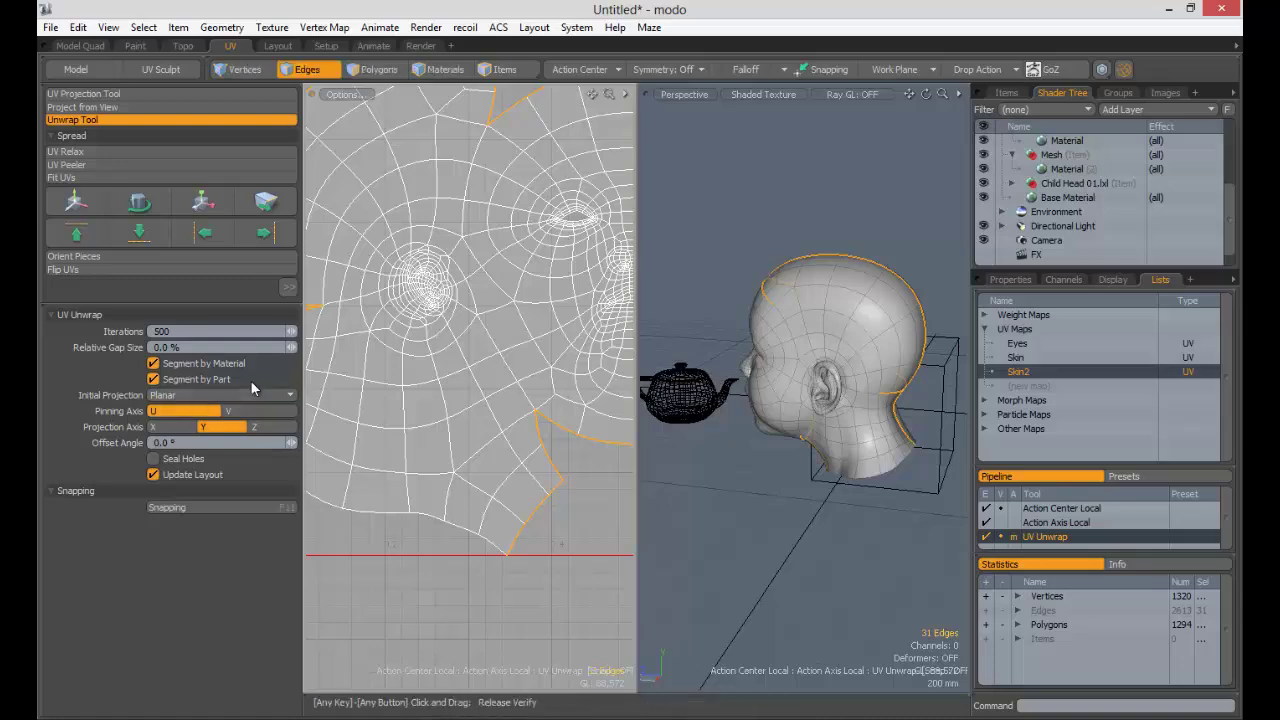
pyautogui.press('a')
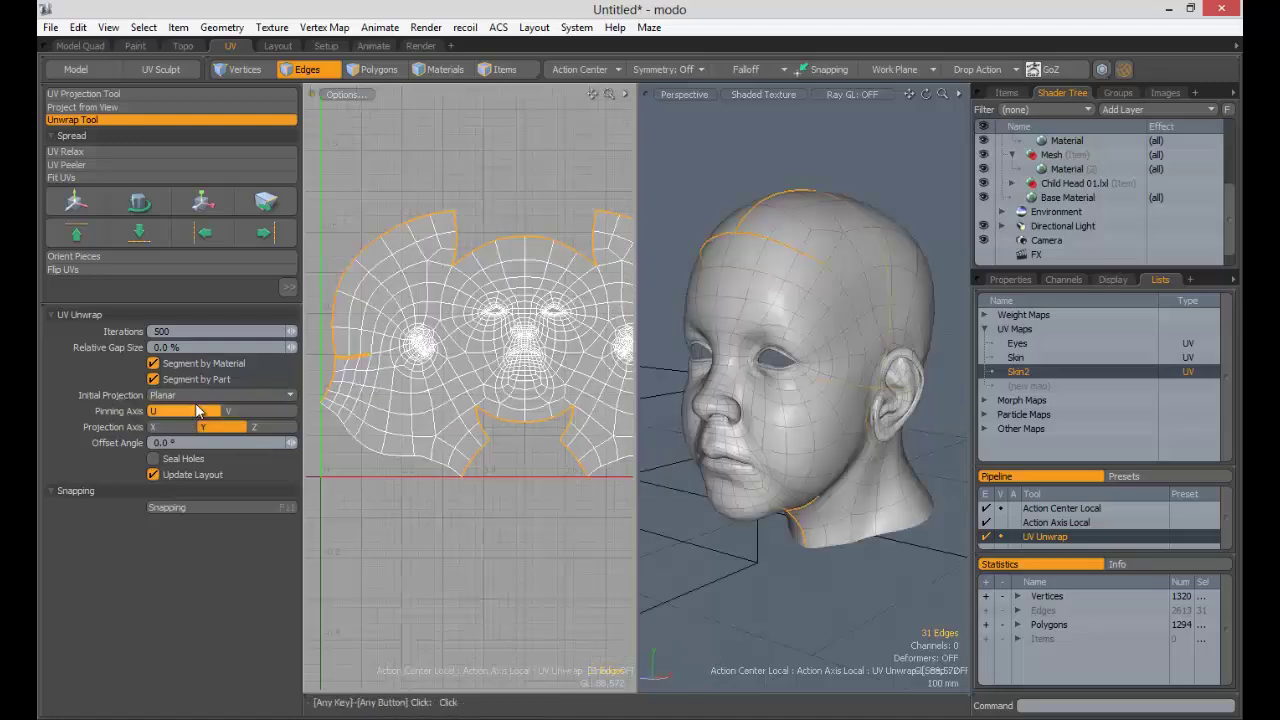
pyautogui.click(212, 395)
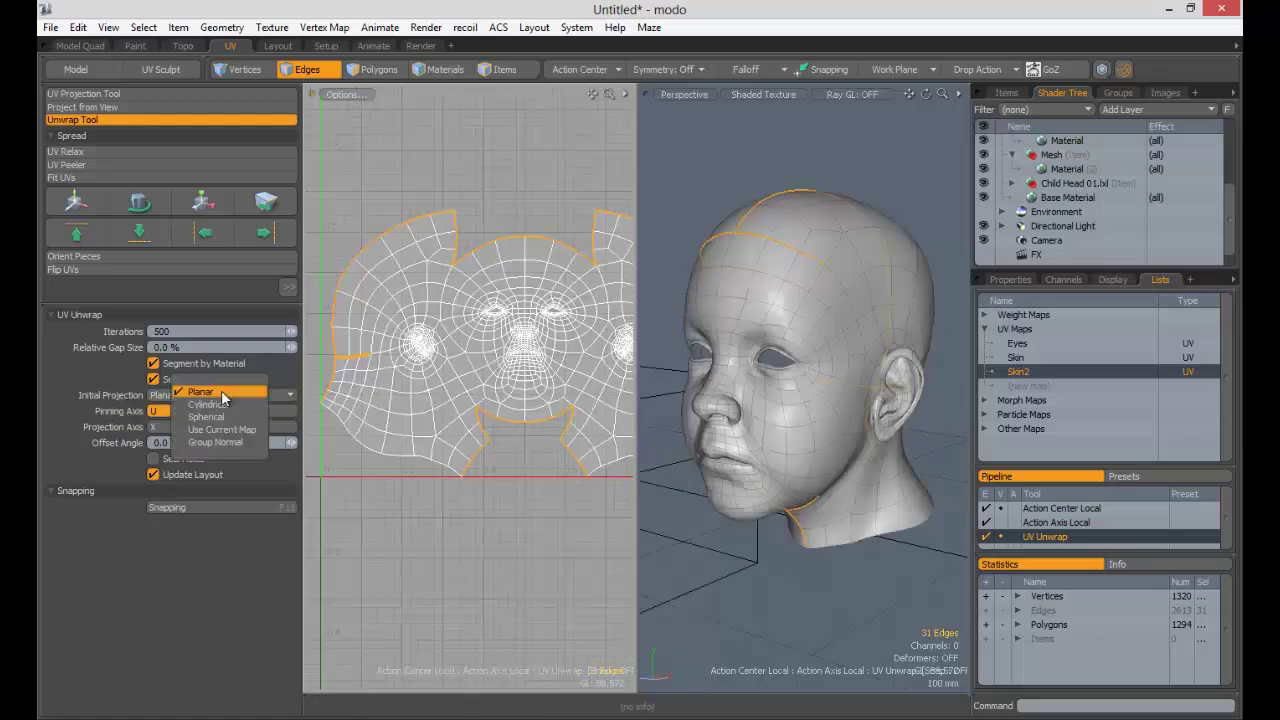
pyautogui.click(216, 407)
pyautogui.keyDown('alt'); pyautogui.keyDown('shift'); pyautogui.moveTo(520, 311); pyautogui.dragTo(642, 379); pyautogui.keyUp('shift'); pyautogui.keyUp('alt')
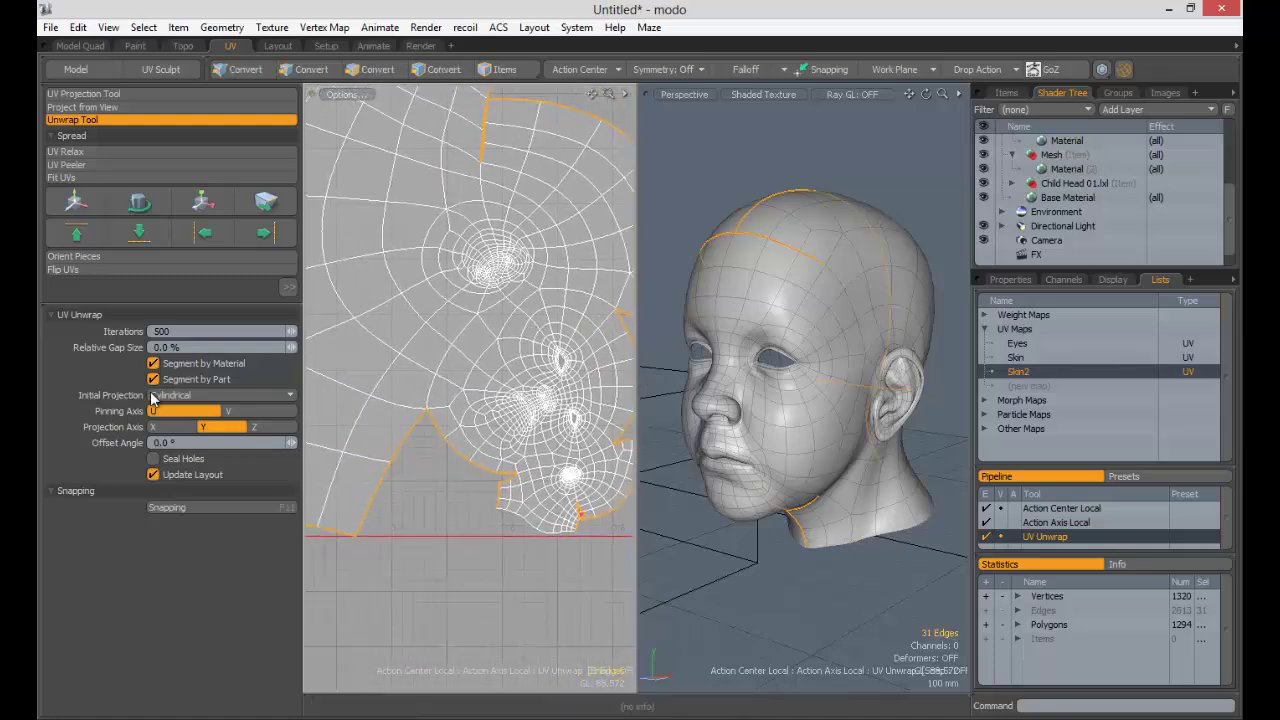
pyautogui.click(207, 395)
pyautogui.click(192, 401)
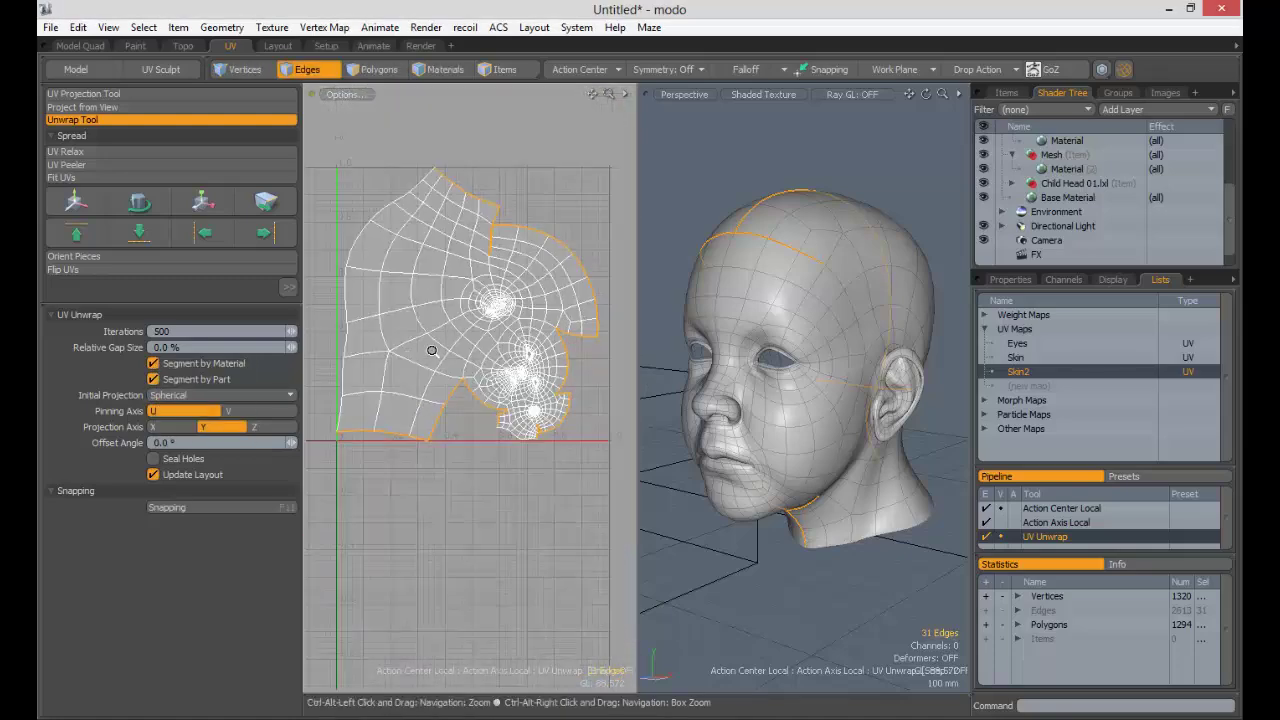
# Step: Try the Use Current Map and Group Normal initial projections, and return the unwrap to Planar
pyautogui.click(220, 399)
pyautogui.click(213, 403)
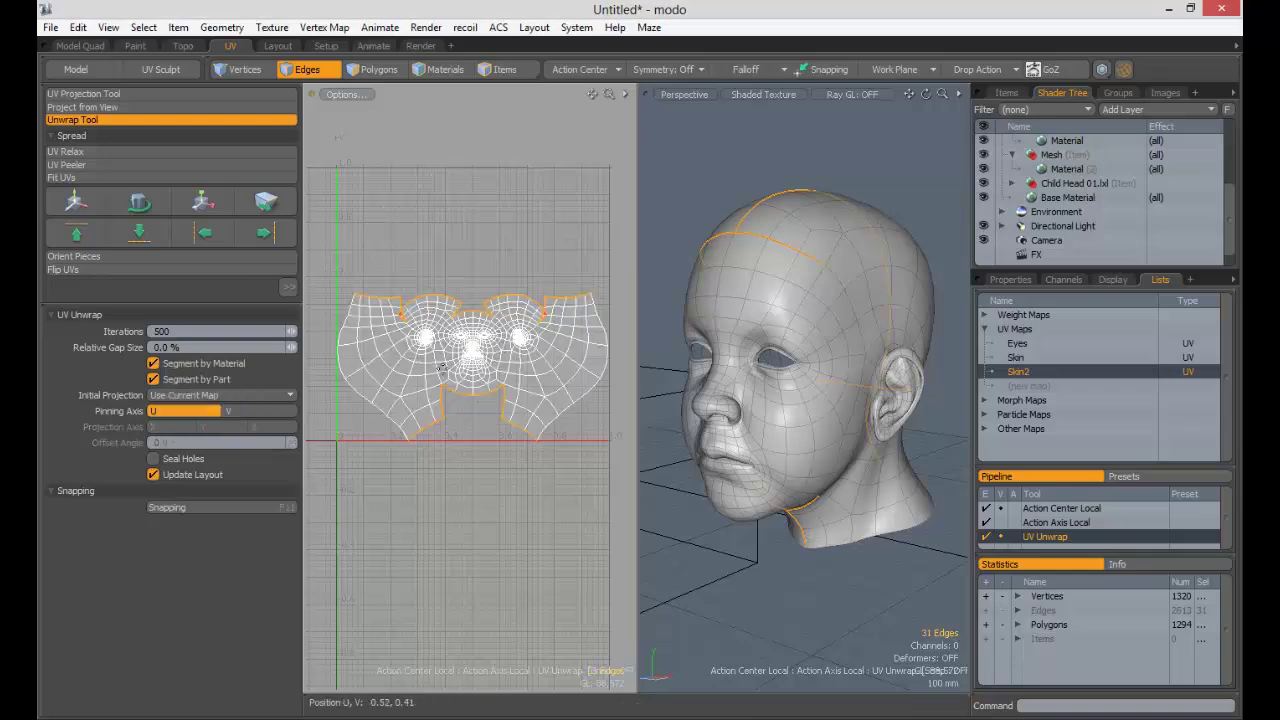
pyautogui.keyDown('ctrl'); pyautogui.keyDown('alt'); pyautogui.moveTo(465, 370); pyautogui.dragTo(282, 416); pyautogui.keyUp('alt'); pyautogui.keyUp('ctrl')
pyautogui.click(220, 409)
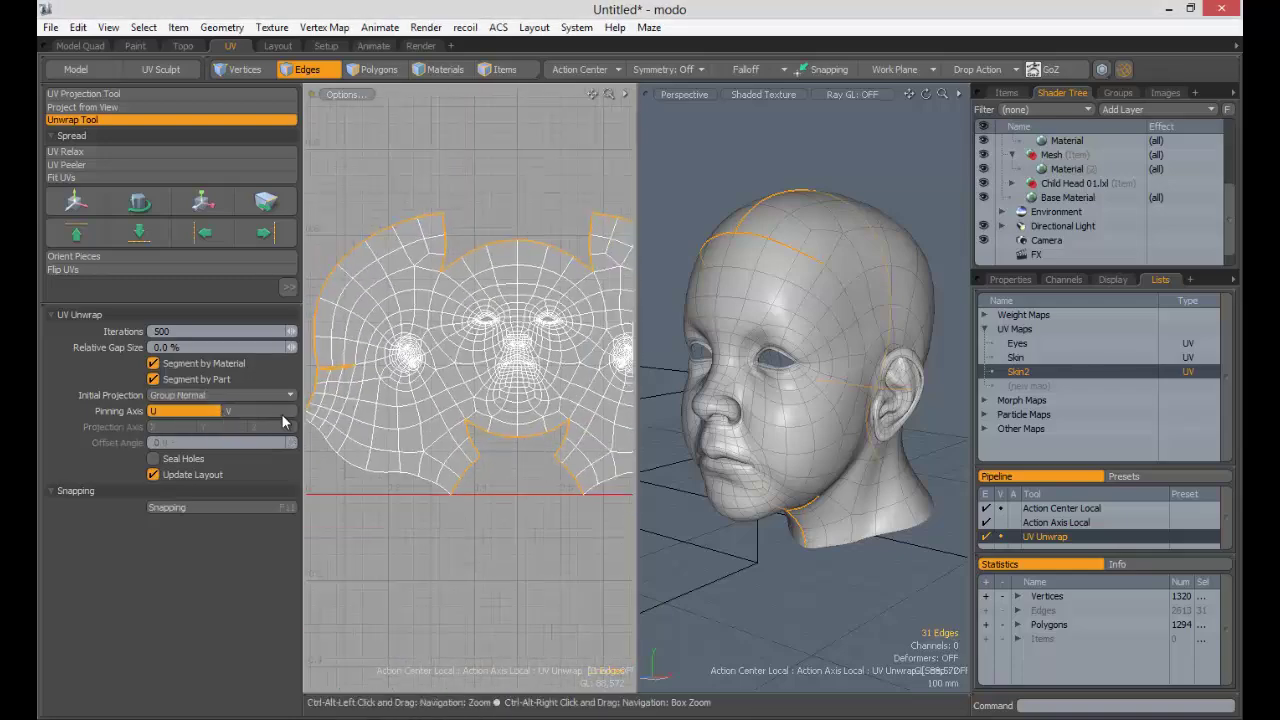
pyautogui.click(235, 395)
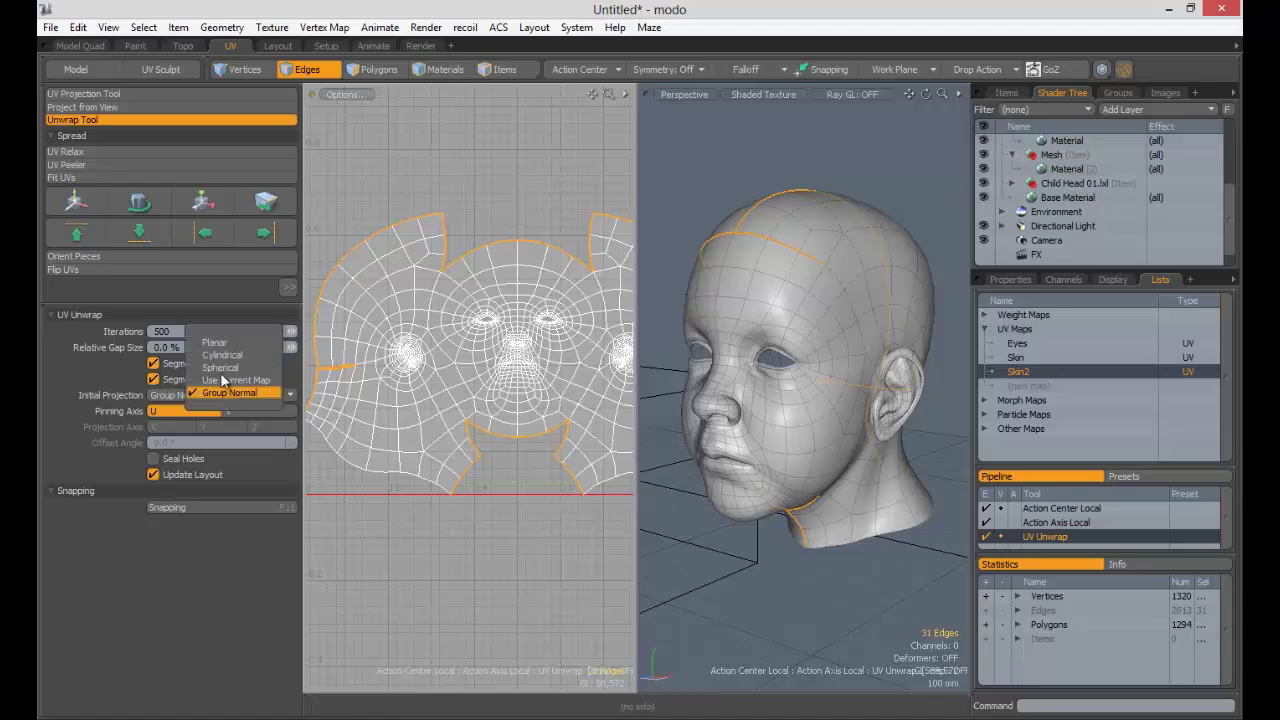
pyautogui.click(222, 334)
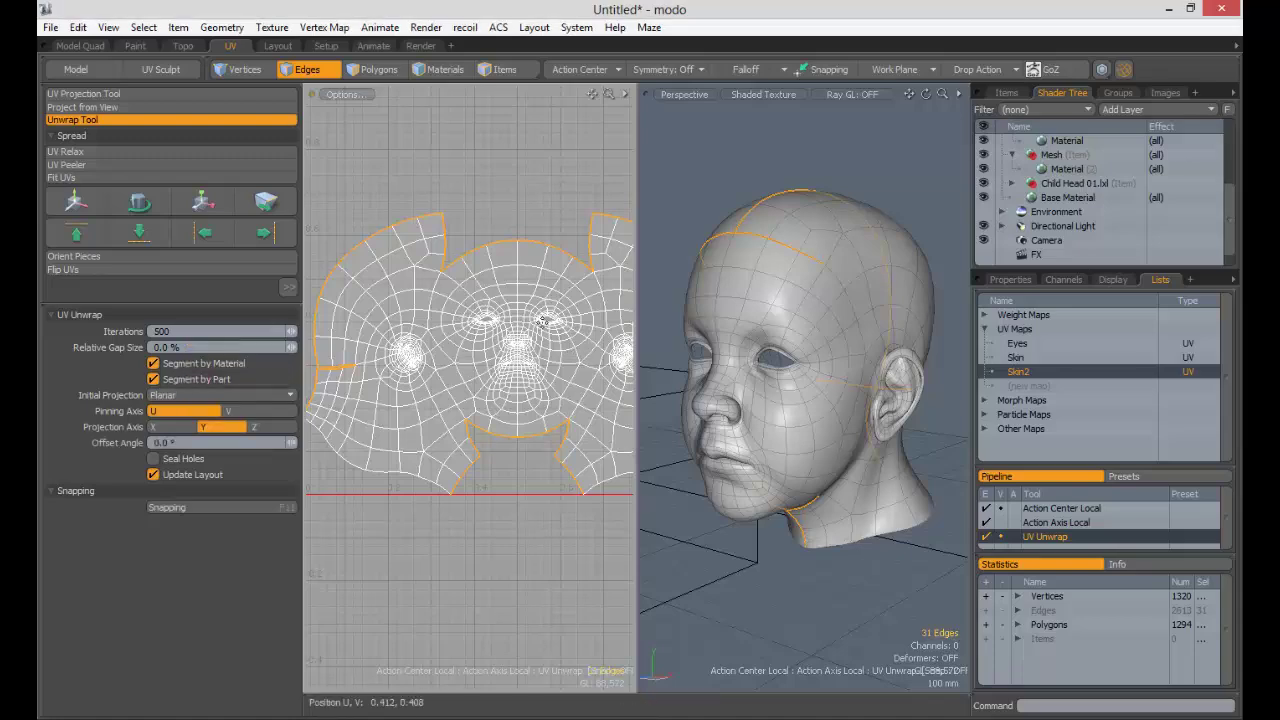
# Step: Try V as the unwrap's pinning axis and return it to U
pyautogui.click(230, 411)
pyautogui.keyDown('ctrl'); pyautogui.keyDown('alt'); pyautogui.moveTo(560, 325); pyautogui.dragTo(474, 358); pyautogui.keyUp('alt'); pyautogui.keyUp('ctrl')
pyautogui.click(152, 413)
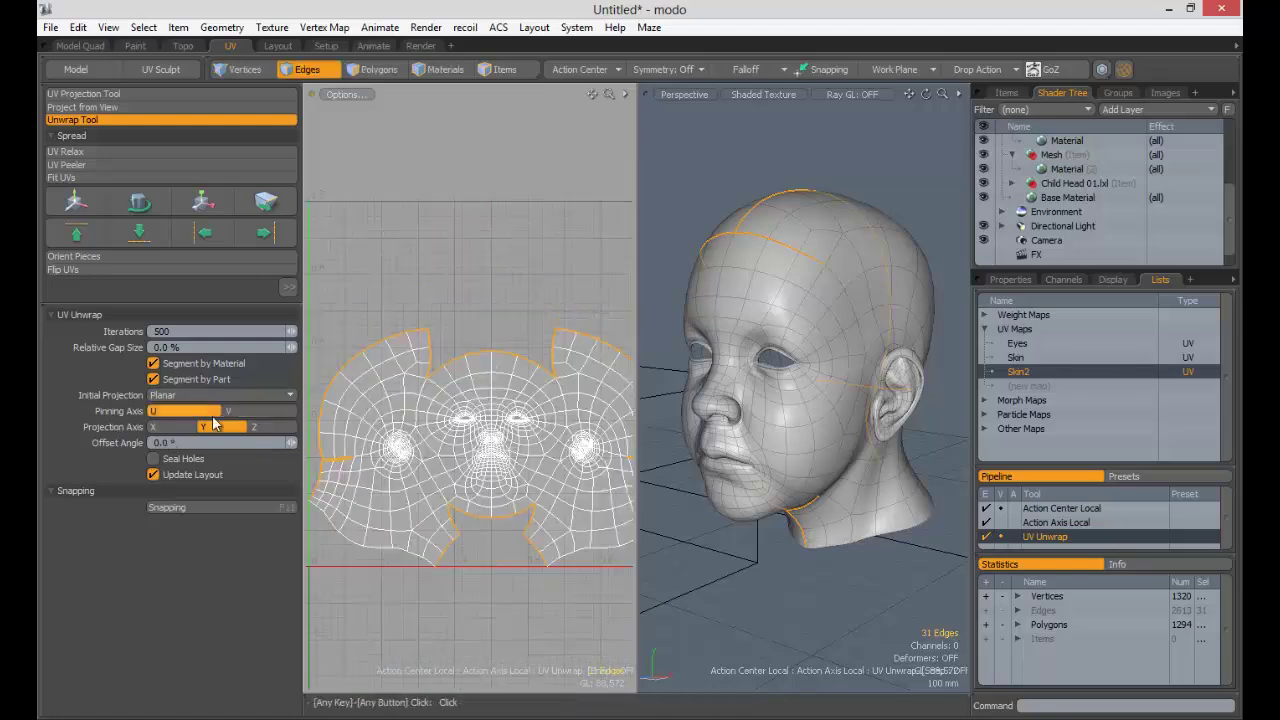
pyautogui.click(253, 411)
pyautogui.click(190, 411)
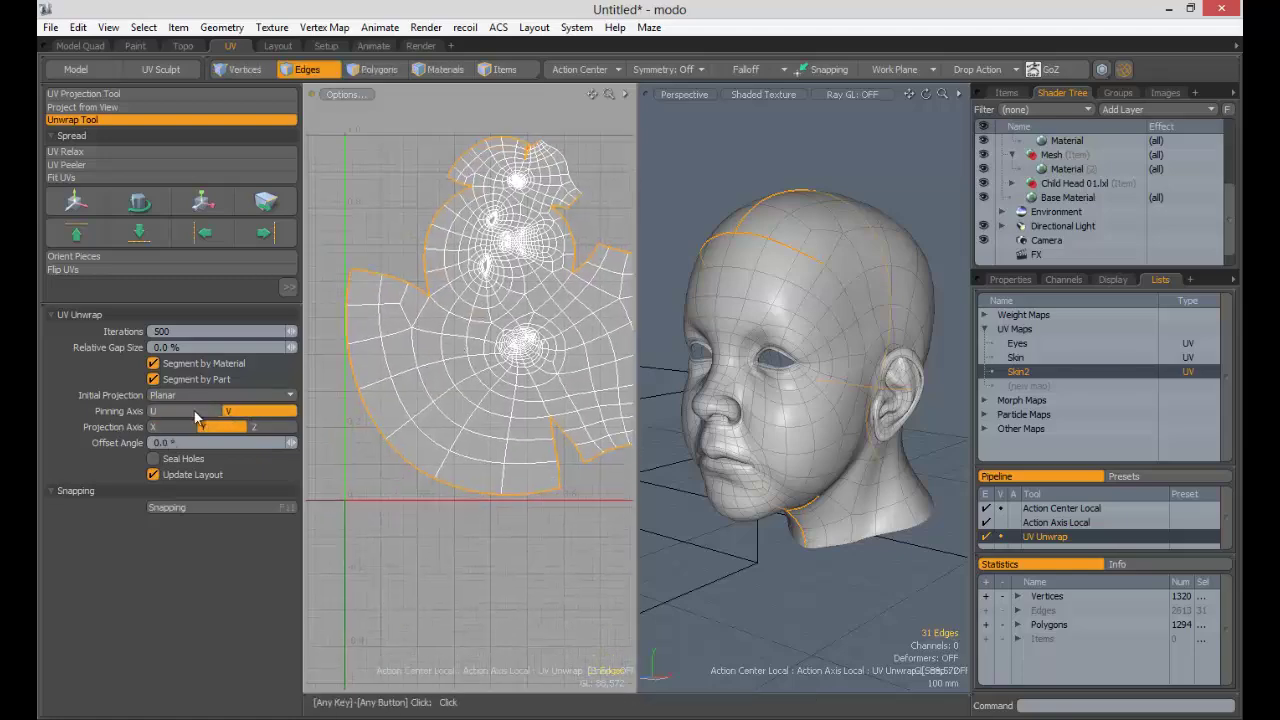
# Step: Try X as the unwrap's projection axis and set it to Z
pyautogui.click(173, 427)
pyautogui.click(271, 428)
pyautogui.keyDown('ctrl'); pyautogui.keyDown('alt'); pyautogui.moveTo(420, 400); pyautogui.dragTo(347, 375); pyautogui.keyUp('alt'); pyautogui.keyUp('ctrl')
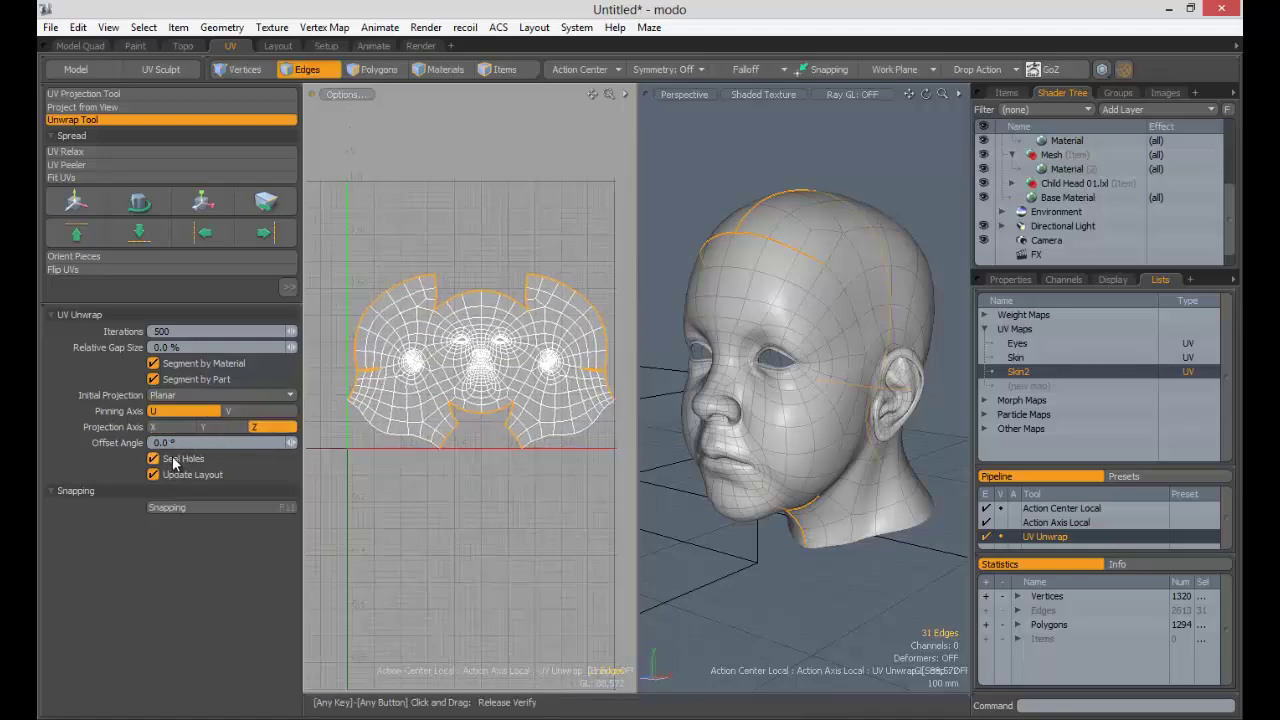
# Step: Try the Seal Holes option on the unwrap, compare the layout with the head's eye and mouth openings, and switch it off again
pyautogui.moveTo(434, 364)
pyautogui.keyDown('ctrl'); pyautogui.keyDown('alt'); pyautogui.mouseDown()
pyautogui.moveTo(576, 352)
pyautogui.moveTo(450, 364)
pyautogui.mouseUp(); pyautogui.keyUp('alt'); pyautogui.keyUp('ctrl')
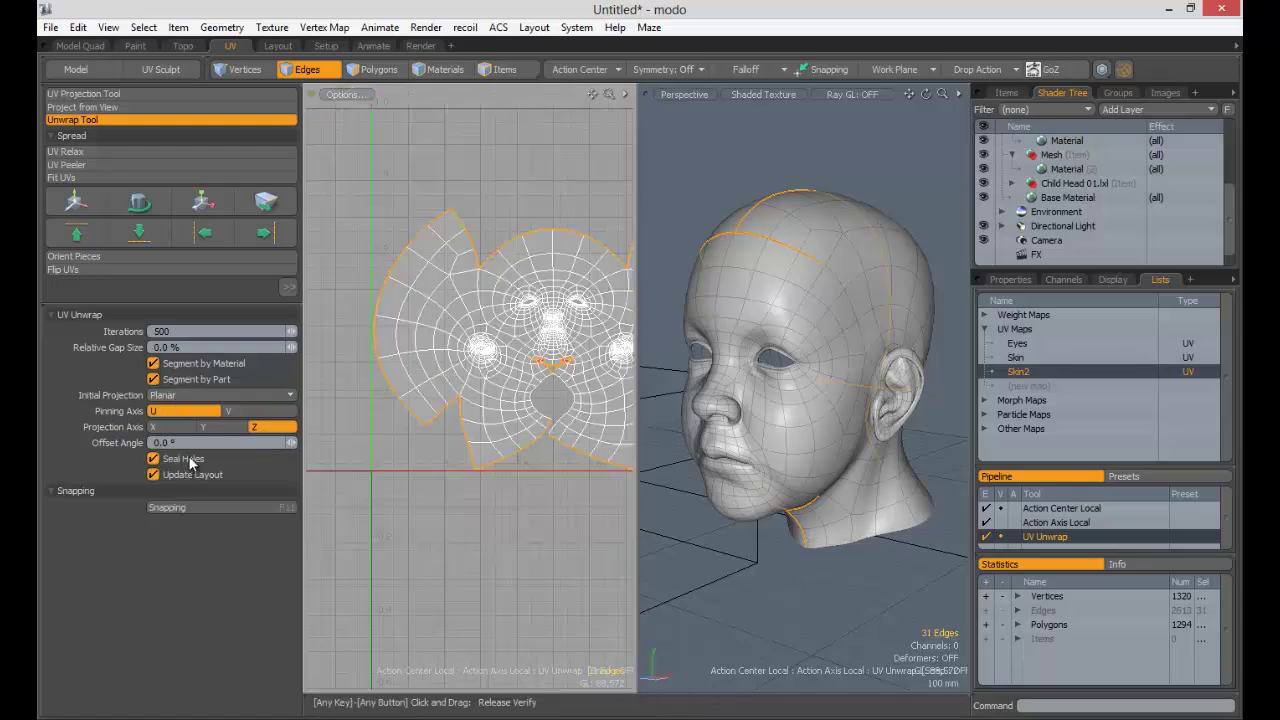
pyautogui.keyDown('ctrl'); pyautogui.keyDown('alt'); pyautogui.moveTo(566, 324); pyautogui.dragTo(628, 328); pyautogui.keyUp('alt'); pyautogui.keyUp('ctrl')
pyautogui.keyDown('alt'); pyautogui.moveTo(780, 340); pyautogui.dragTo(801, 458); pyautogui.keyUp('alt')
pyautogui.keyDown('ctrl'); pyautogui.keyDown('alt'); pyautogui.moveTo(757, 362); pyautogui.dragTo(785, 373); pyautogui.keyUp('alt'); pyautogui.keyUp('ctrl')
pyautogui.keyDown('ctrl'); pyautogui.keyDown('alt'); pyautogui.moveTo(808, 417); pyautogui.dragTo(840, 445); pyautogui.keyUp('alt'); pyautogui.keyUp('ctrl')
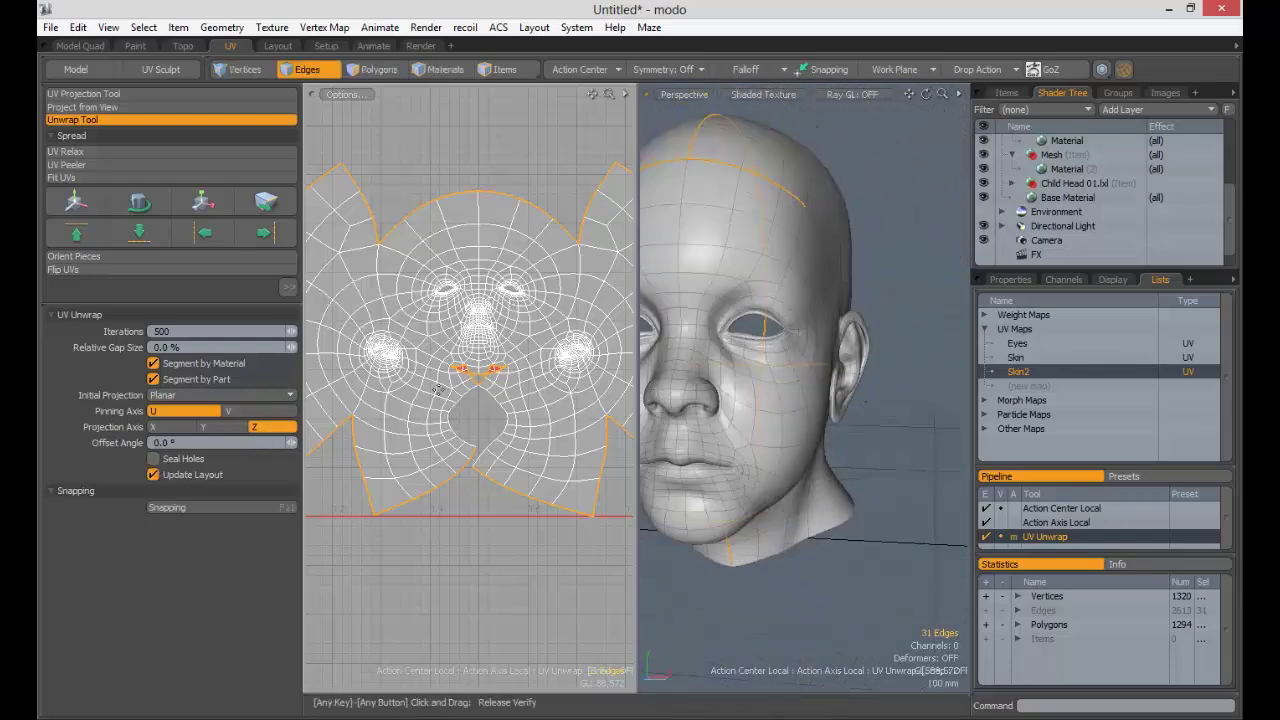
pyautogui.keyDown('ctrl'); pyautogui.keyDown('alt'); pyautogui.moveTo(438, 390); pyautogui.dragTo(404, 370); pyautogui.keyUp('alt'); pyautogui.keyUp('ctrl')
pyautogui.keyDown('ctrl'); pyautogui.keyDown('alt'); pyautogui.moveTo(363, 306); pyautogui.dragTo(632, 329); pyautogui.keyUp('alt'); pyautogui.keyUp('ctrl')
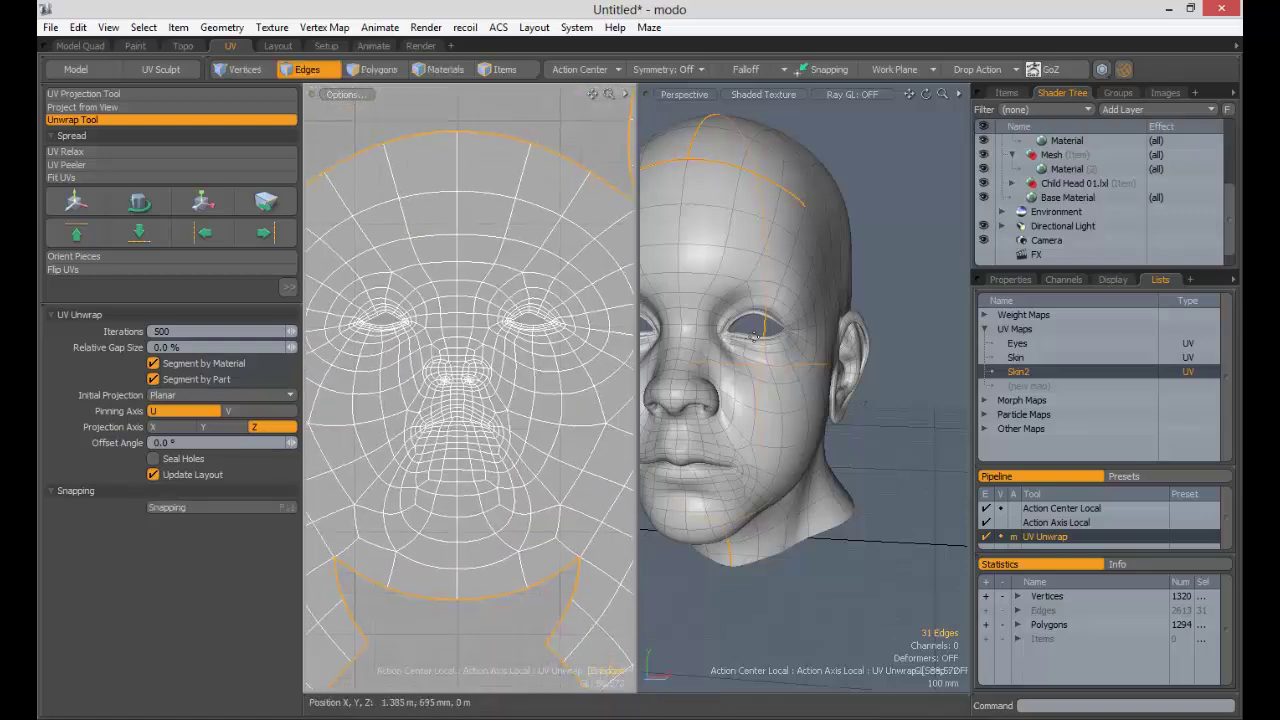
# Step: Examine the eye openings on the head from several angles and compare them with the eye areas of the UV layout
pyautogui.keyDown('alt'); pyautogui.moveTo(820, 347); pyautogui.dragTo(720, 335); pyautogui.keyUp('alt')
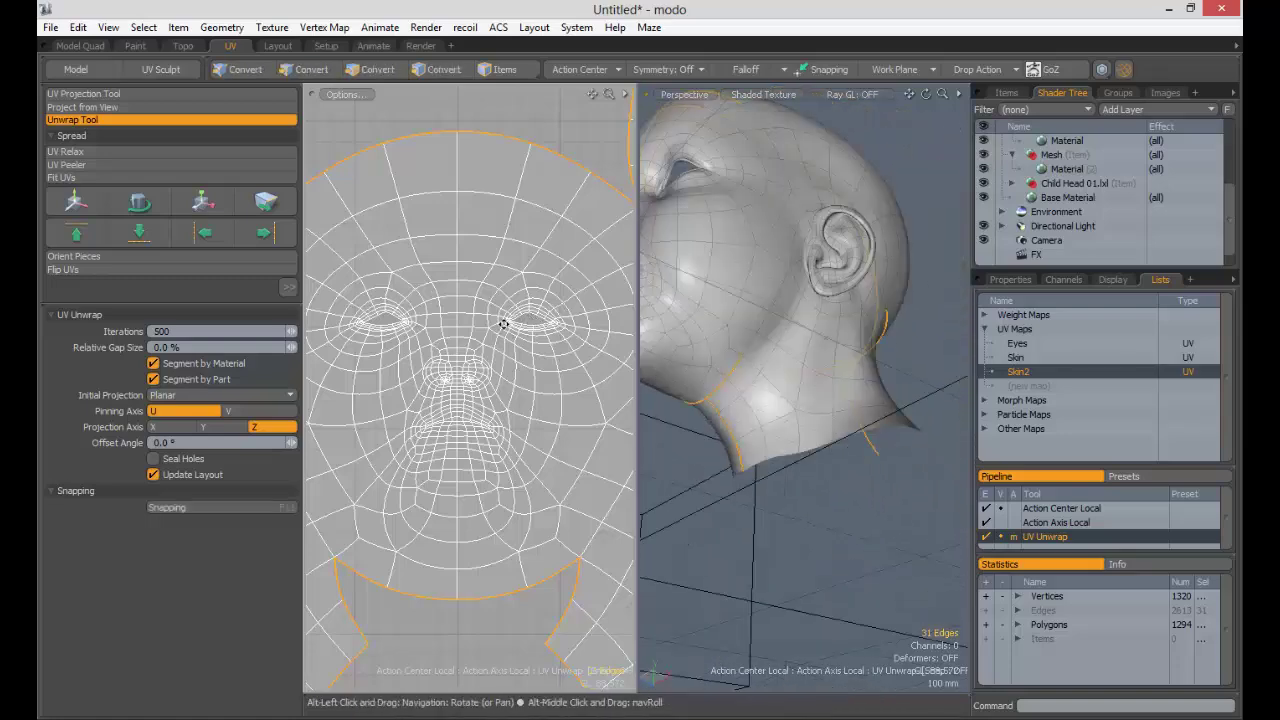
pyautogui.click(455, 311)
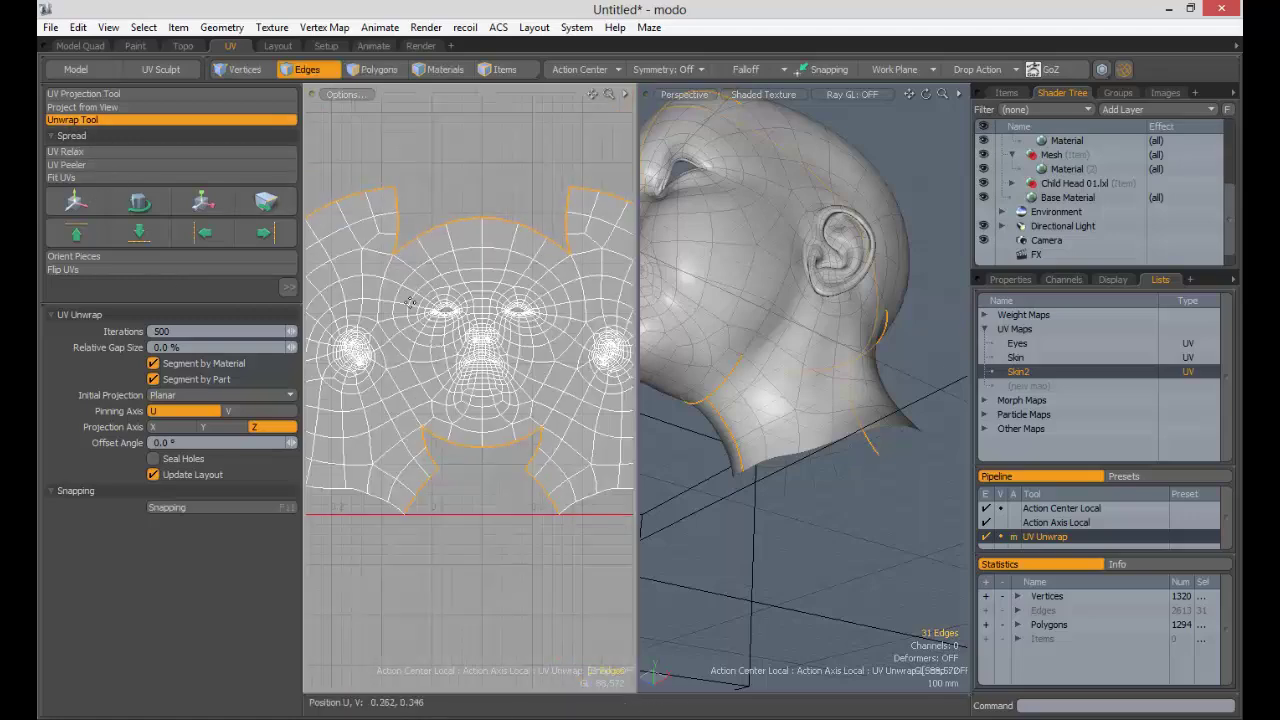
pyautogui.scroll(5, 470, 330)
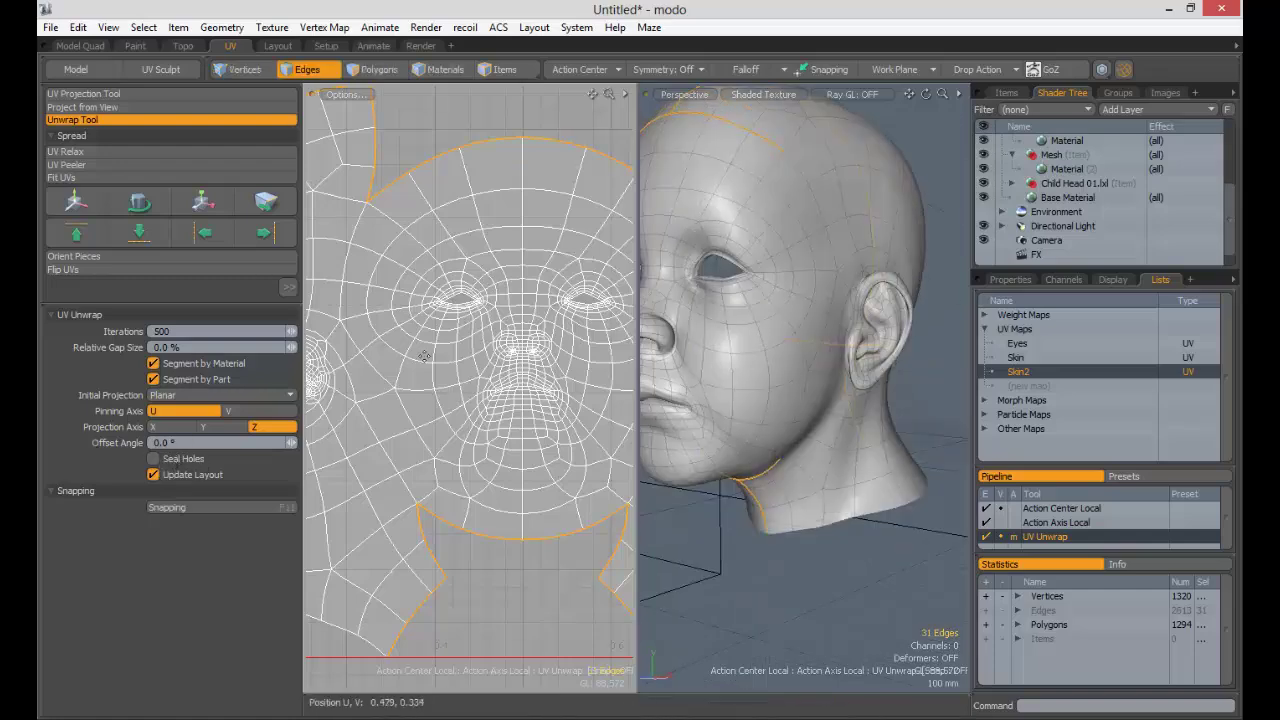
pyautogui.scroll(8, 743, 258)
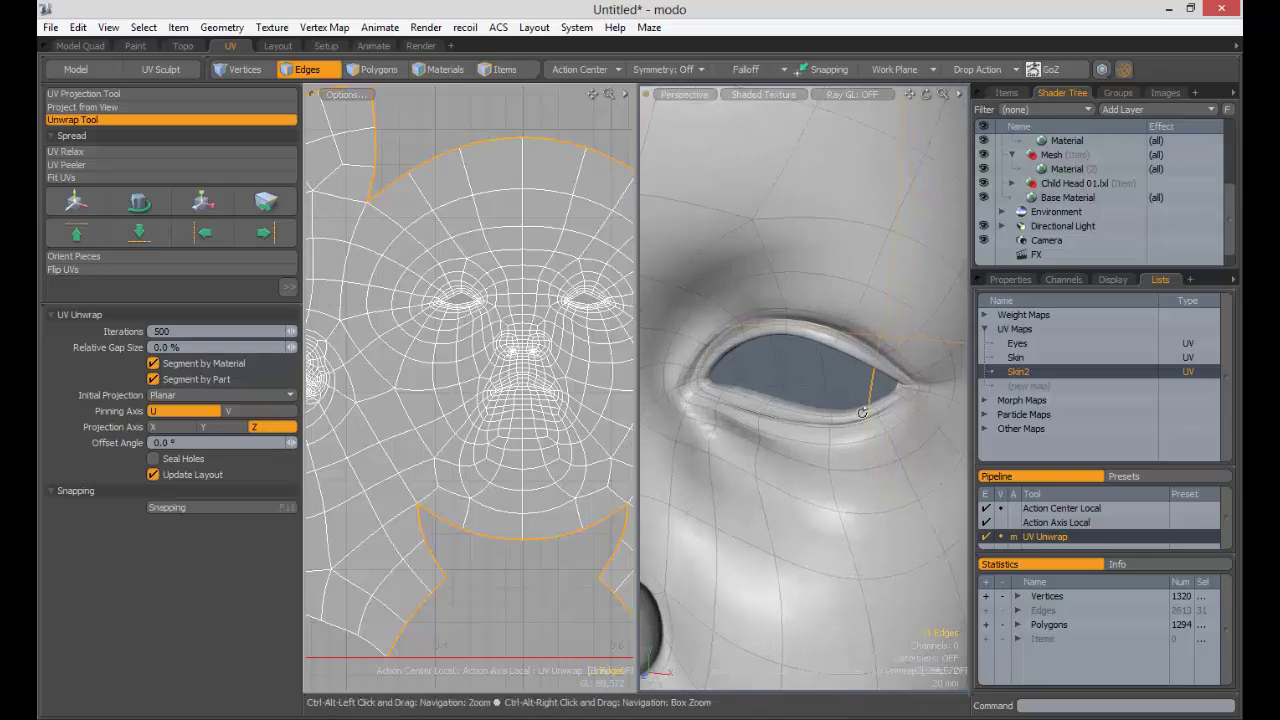
pyautogui.scroll(-5, 845, 390)
pyautogui.keyDown('alt'); pyautogui.moveTo(826, 369); pyautogui.dragTo(720, 430); pyautogui.keyUp('alt')
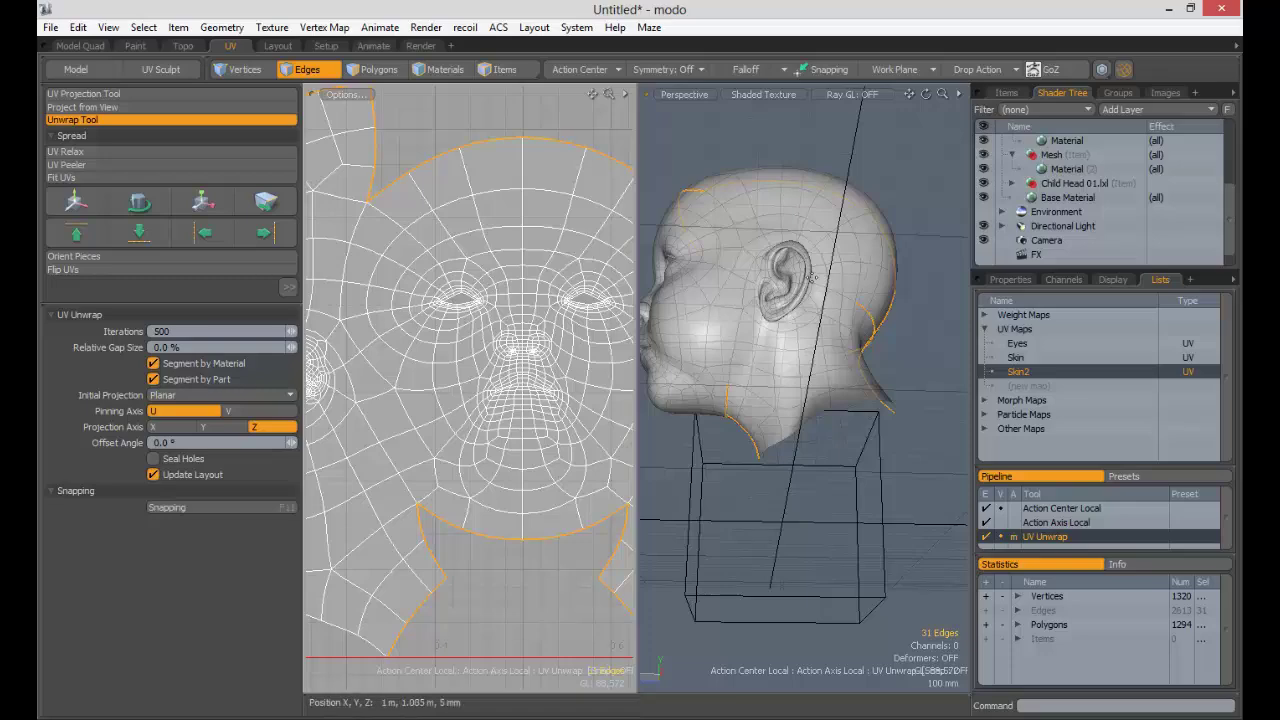
pyautogui.keyDown('alt'); pyautogui.moveTo(745, 290); pyautogui.dragTo(895, 322); pyautogui.keyUp('alt')
pyautogui.scroll(4, 771, 363)
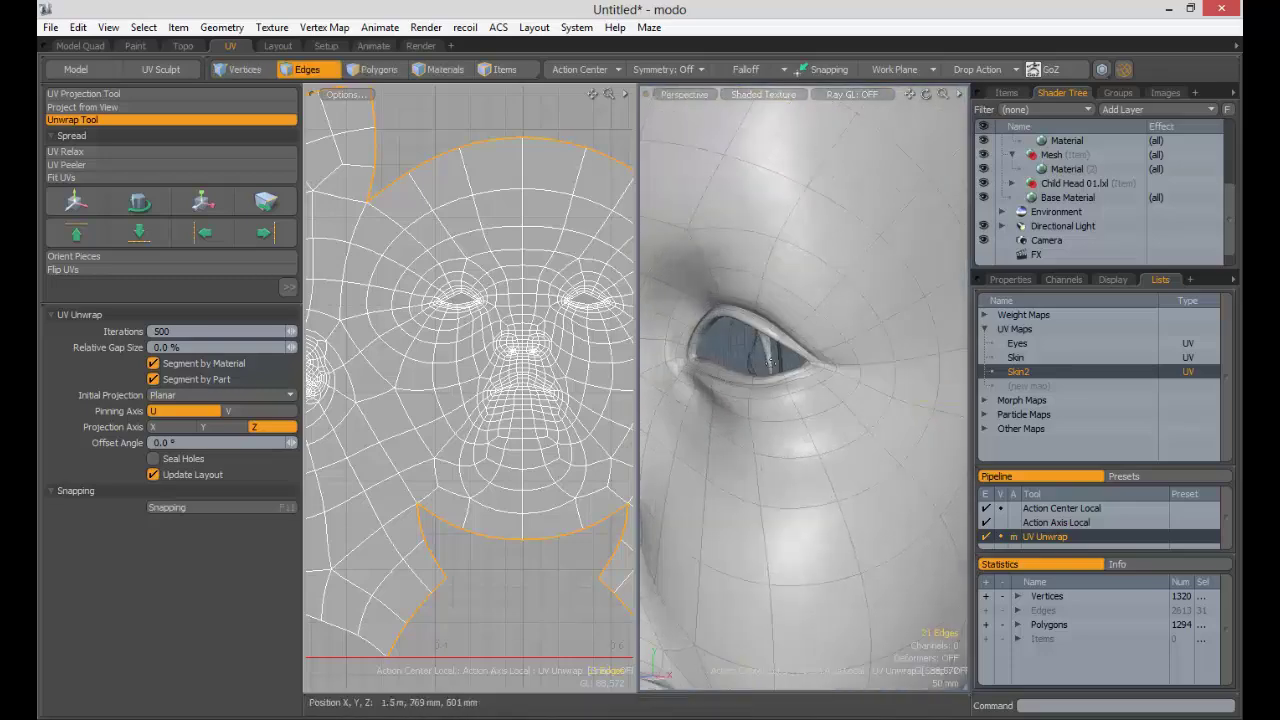
pyautogui.keyDown('ctrl'); pyautogui.keyDown('alt'); pyautogui.moveTo(491, 325); pyautogui.dragTo(479, 283); pyautogui.keyUp('alt'); pyautogui.keyUp('ctrl')
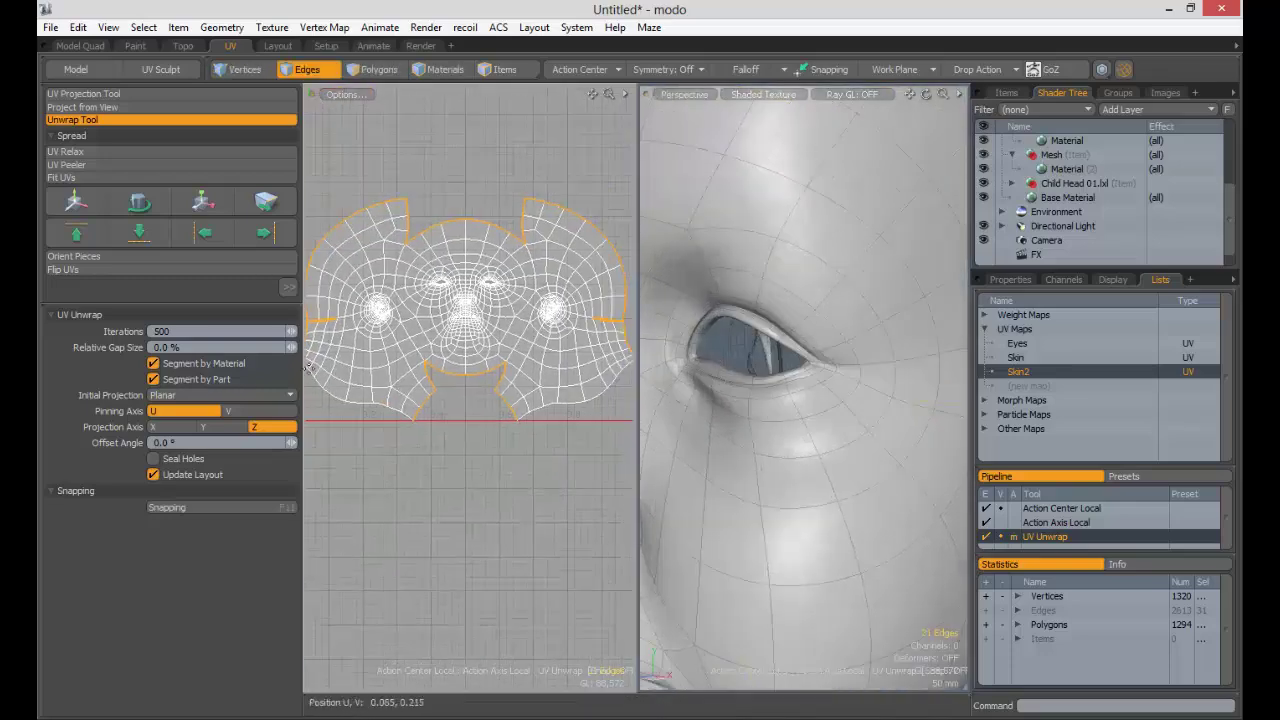
# Step: Try the Seal Holes option on the unwrap again, check the layout around the eyes and mouth, and switch it off
pyautogui.click(172, 461)
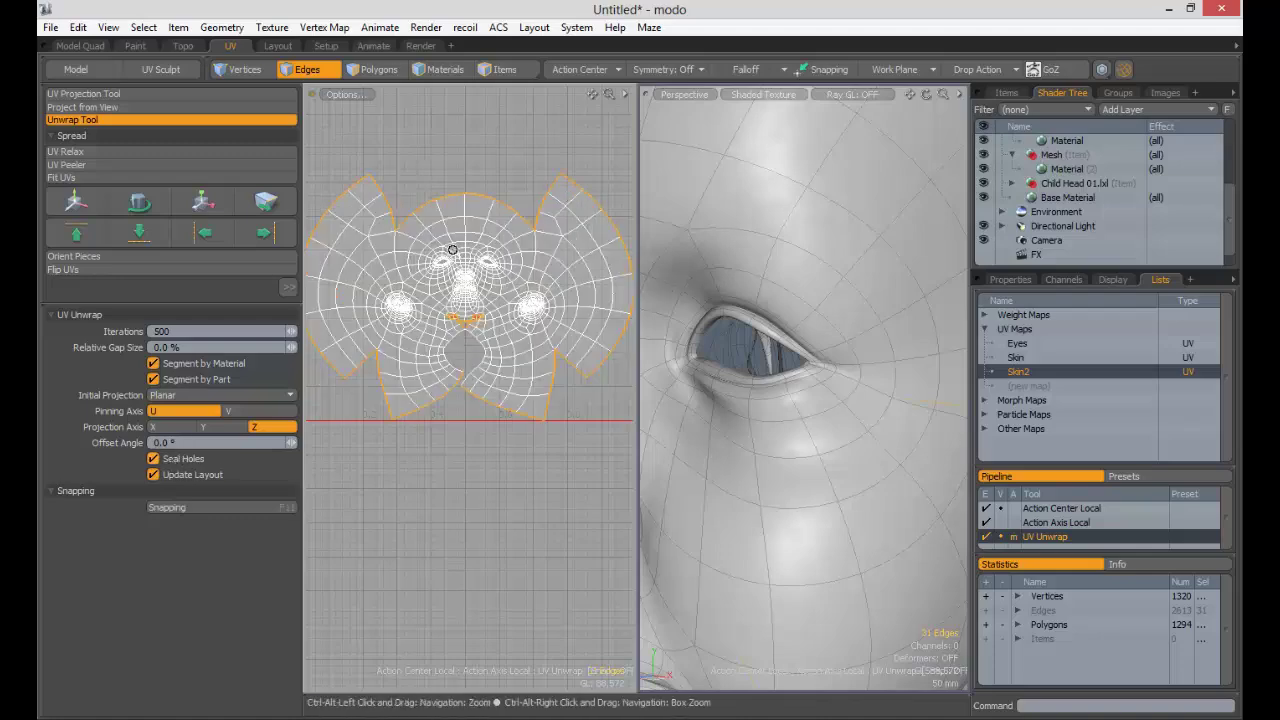
pyautogui.keyDown('ctrl'); pyautogui.keyDown('alt'); pyautogui.moveTo(452, 250); pyautogui.dragTo(549, 330); pyautogui.keyUp('alt'); pyautogui.keyUp('ctrl')
pyautogui.moveTo(478, 376)
pyautogui.keyDown('ctrl'); pyautogui.keyDown('alt'); pyautogui.mouseDown()
pyautogui.moveTo(574, 360)
pyautogui.moveTo(487, 370)
pyautogui.mouseUp(); pyautogui.keyUp('alt'); pyautogui.keyUp('ctrl')
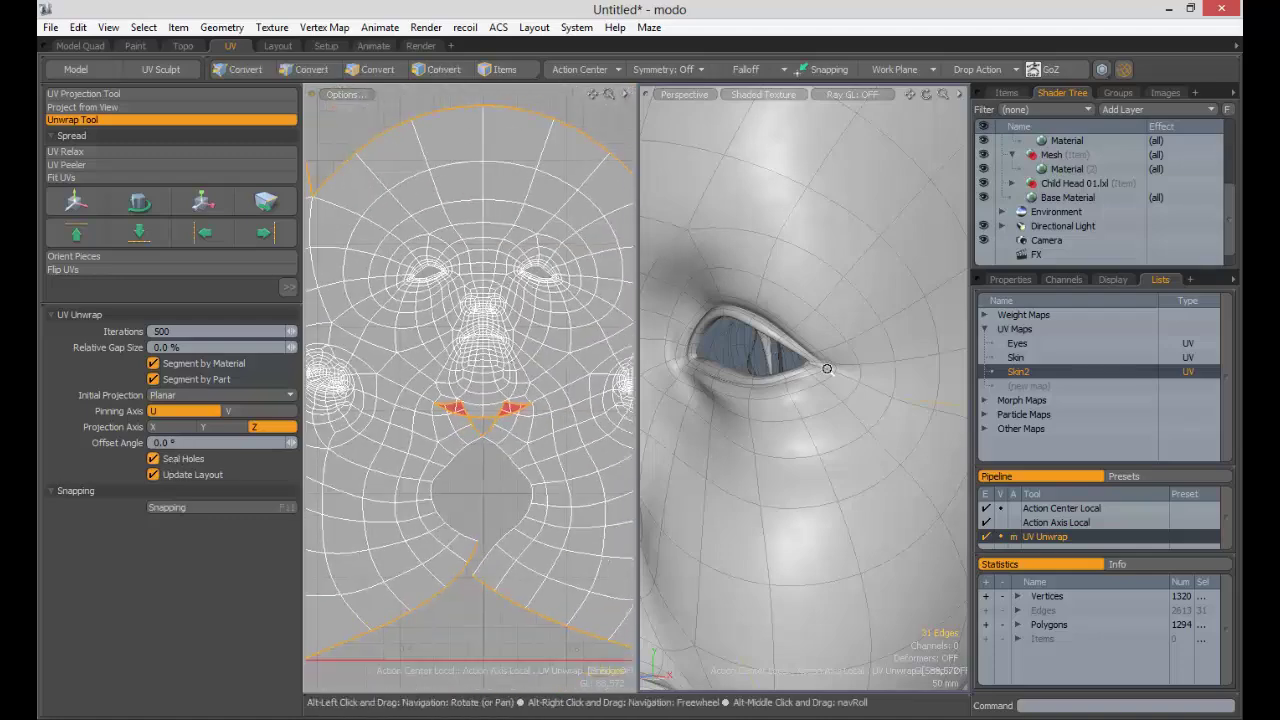
pyautogui.press('a')
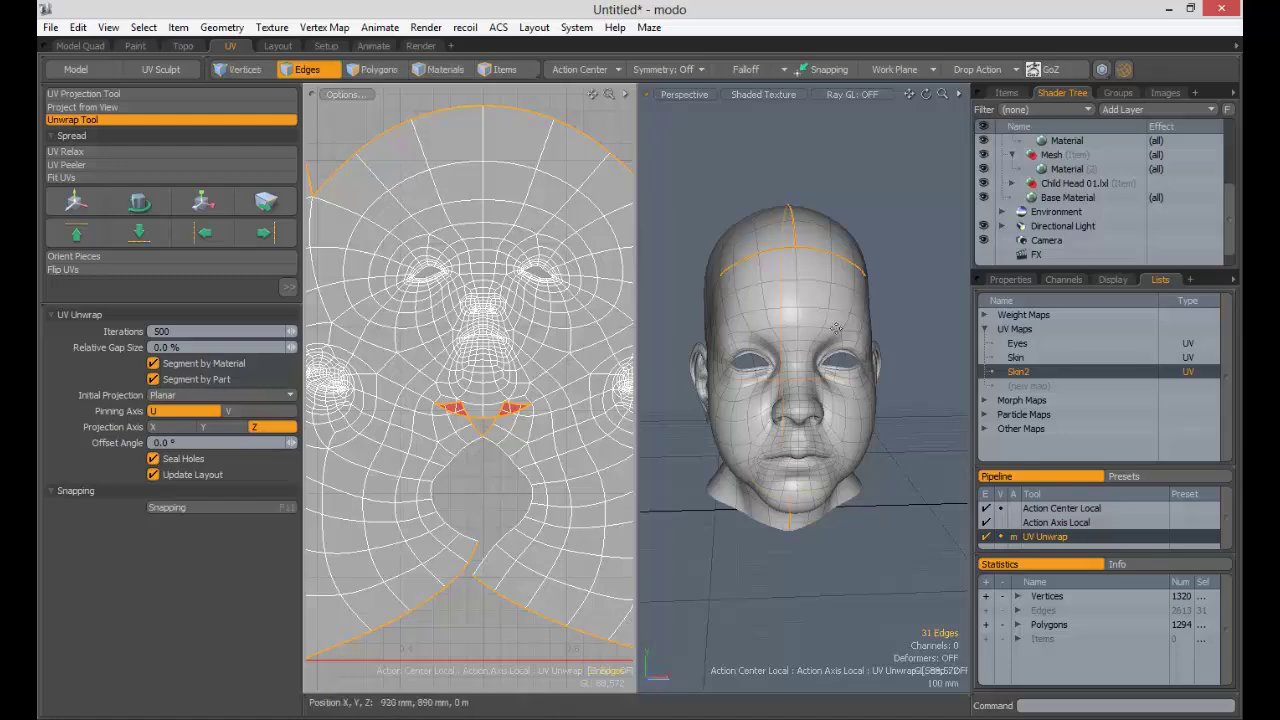
pyautogui.keyDown('ctrl'); pyautogui.keyDown('alt'); pyautogui.moveTo(485, 380); pyautogui.dragTo(384, 452); pyautogui.keyUp('alt'); pyautogui.keyUp('ctrl')
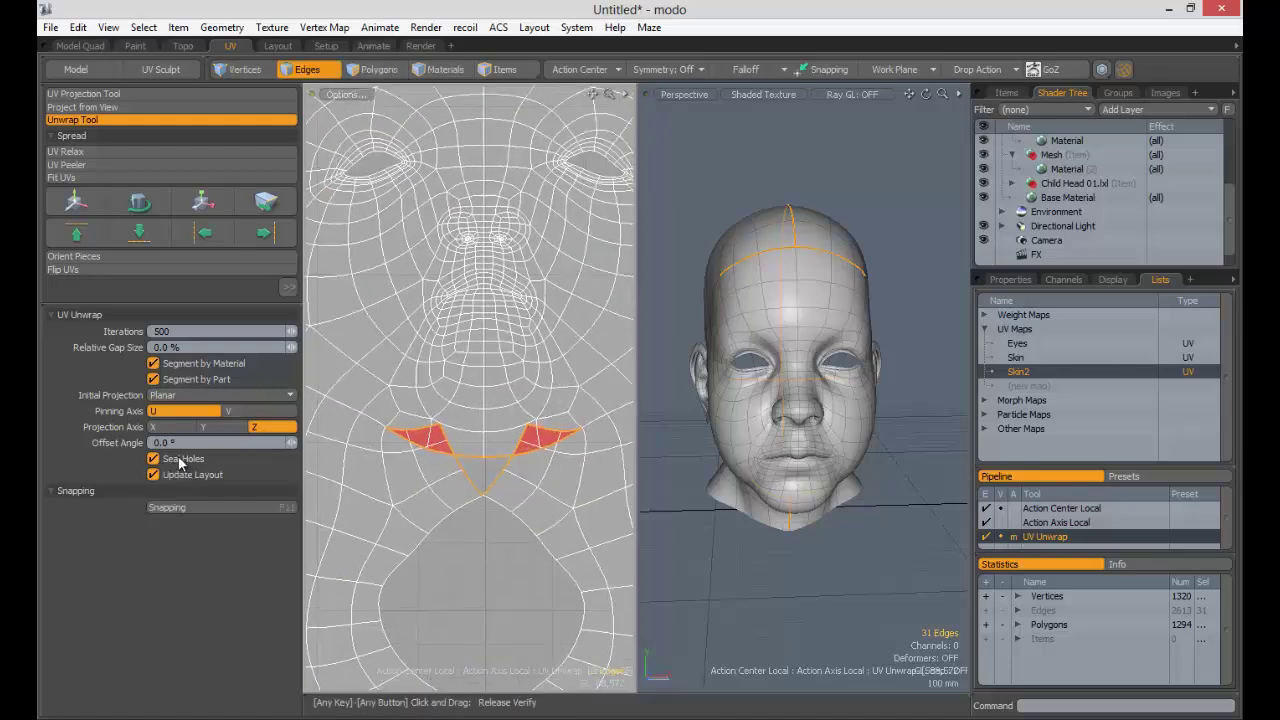
pyautogui.keyDown('ctrl'); pyautogui.keyDown('alt'); pyautogui.moveTo(560, 368); pyautogui.dragTo(532, 361); pyautogui.keyUp('alt'); pyautogui.keyUp('ctrl')
pyautogui.moveTo(532, 361)
pyautogui.keyDown('alt'); pyautogui.keyDown('shift'); pyautogui.mouseDown()
pyautogui.moveTo(577, 371)
pyautogui.moveTo(520, 364)
pyautogui.mouseUp(); pyautogui.keyUp('shift'); pyautogui.keyUp('alt')
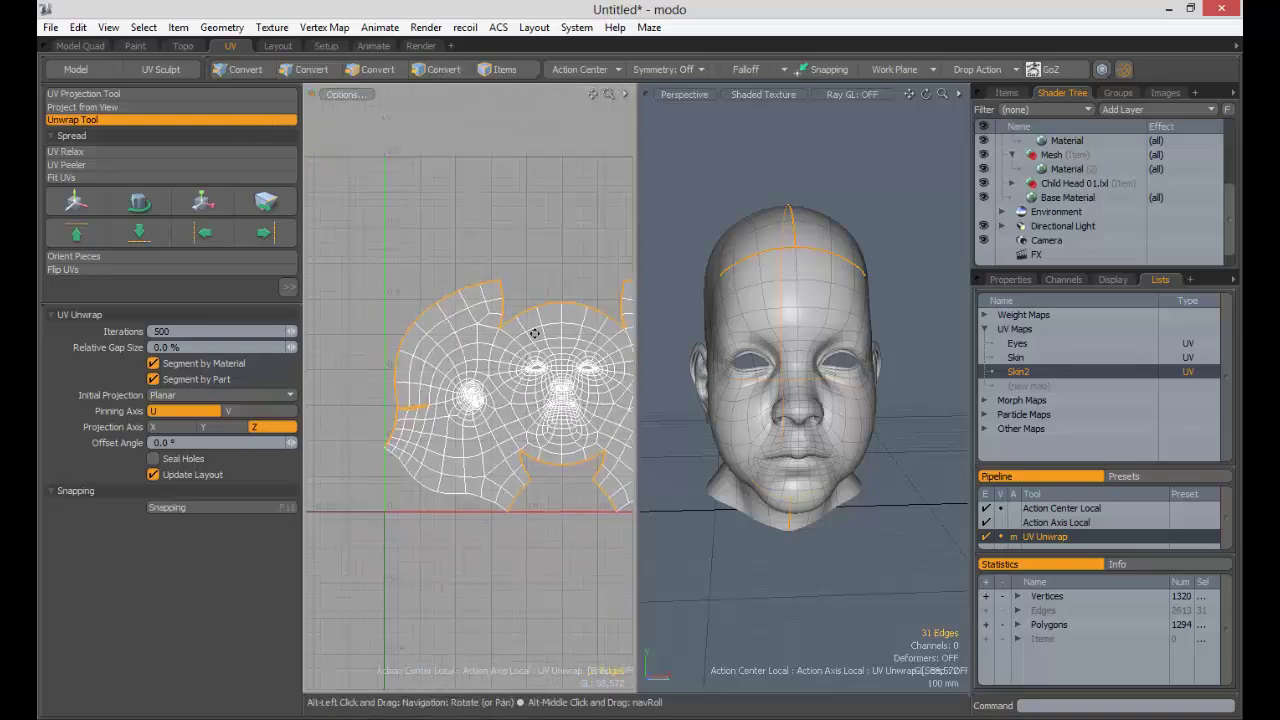
# Step: Drop the Unwrap Tool and clear the seam edge selection on the head
pyautogui.keyDown('alt'); pyautogui.keyDown('shift'); pyautogui.moveTo(556, 325); pyautogui.dragTo(511, 308); pyautogui.keyUp('shift'); pyautogui.keyUp('alt')
pyautogui.press('space')
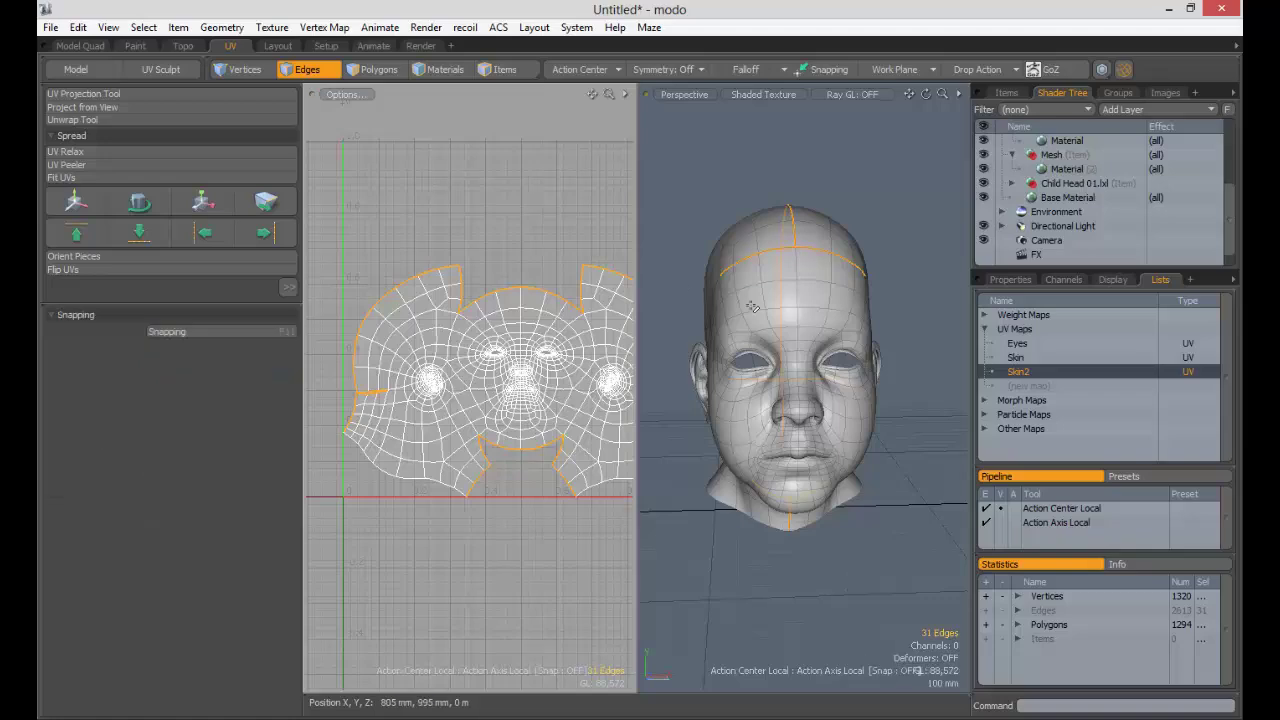
pyautogui.keyDown('alt'); pyautogui.moveTo(678, 267); pyautogui.dragTo(604, 266); pyautogui.keyUp('alt')
pyautogui.keyDown('alt'); pyautogui.keyDown('shift'); pyautogui.moveTo(596, 266); pyautogui.dragTo(545, 226); pyautogui.keyUp('shift'); pyautogui.keyUp('alt')
pyautogui.keyDown('ctrl'); pyautogui.keyDown('alt'); pyautogui.moveTo(510, 240); pyautogui.dragTo(484, 210); pyautogui.keyUp('alt'); pyautogui.keyUp('ctrl')
pyautogui.press('2')
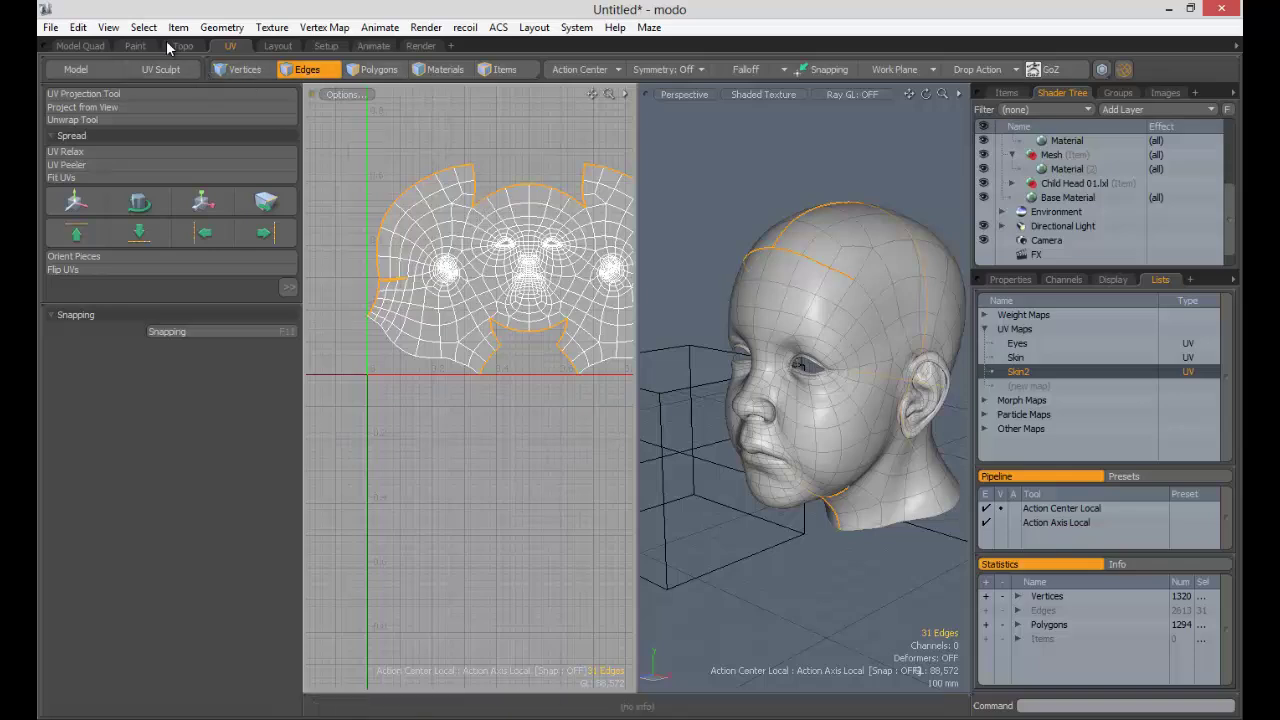
pyautogui.click(221, 27)
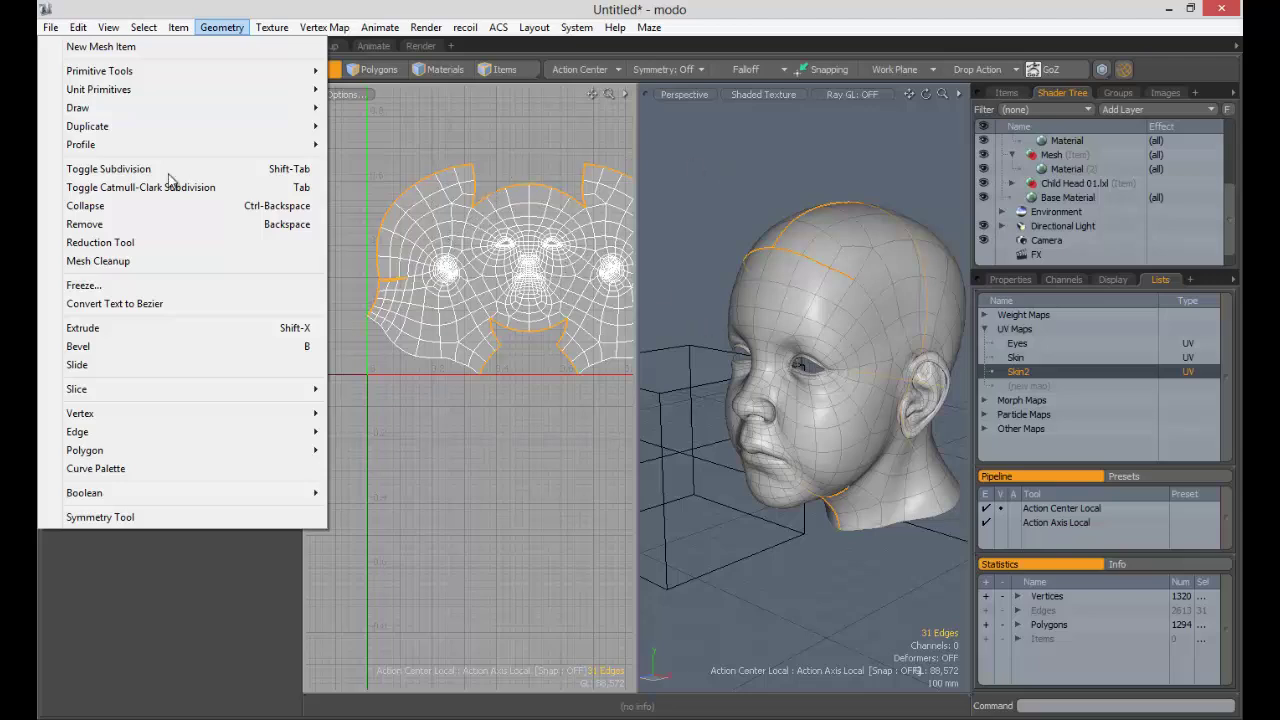
pyautogui.click(436, 135)
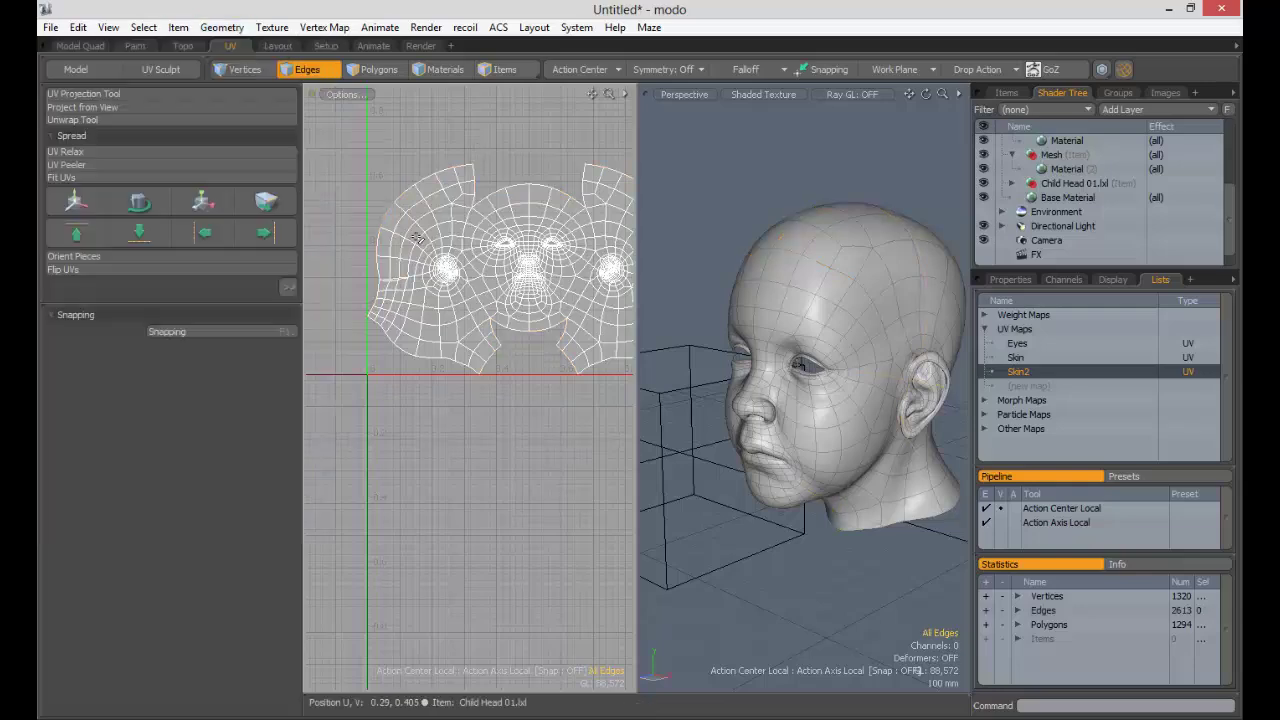
pyautogui.click(133, 46)
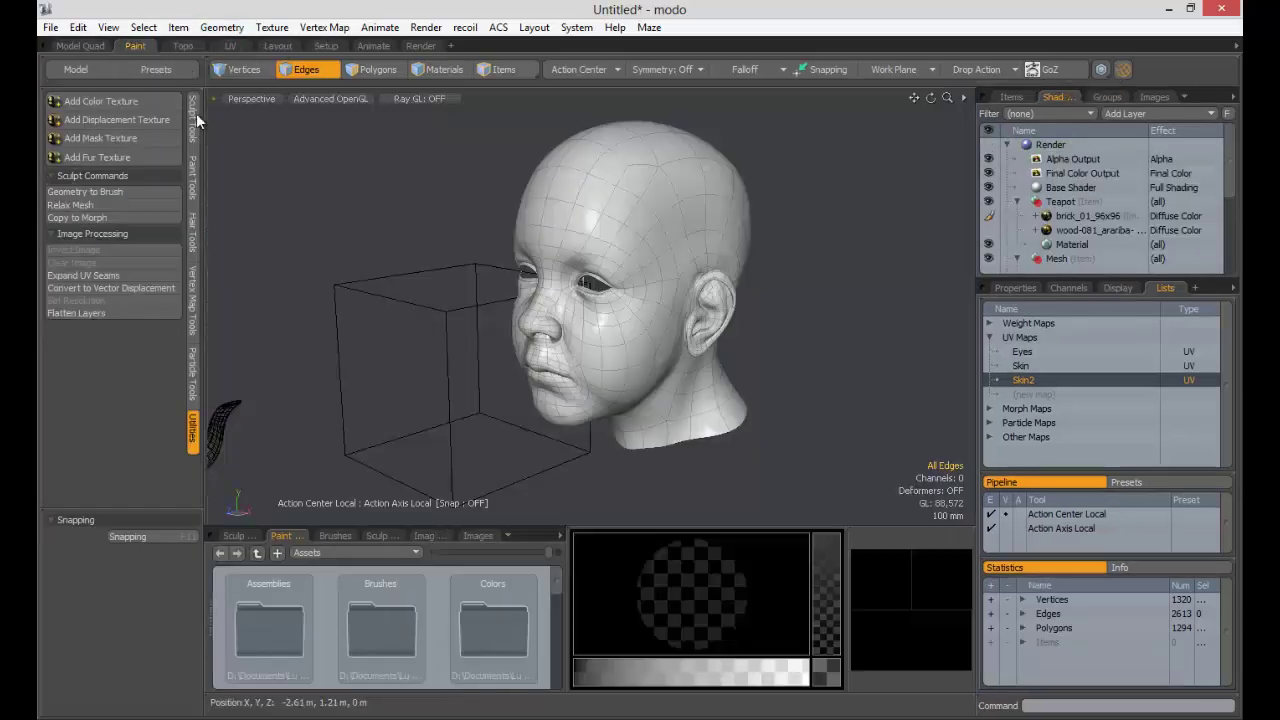
pyautogui.click(273, 44)
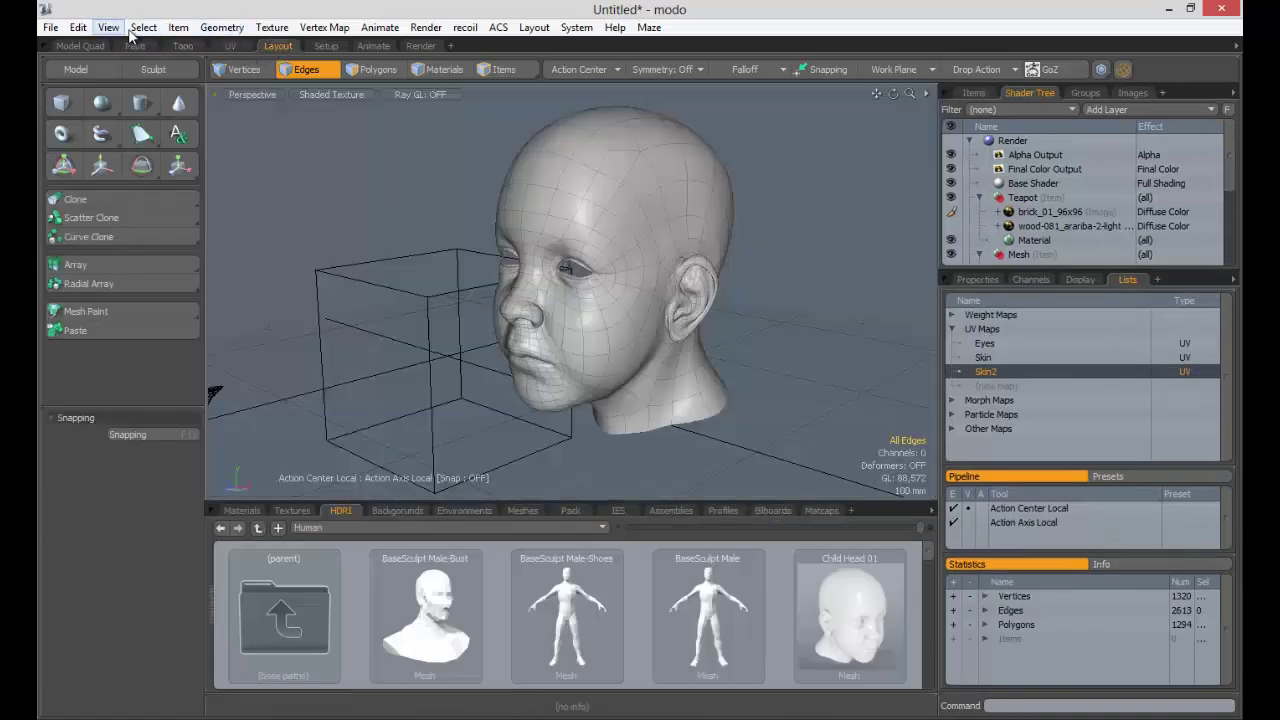
pyautogui.click(232, 45)
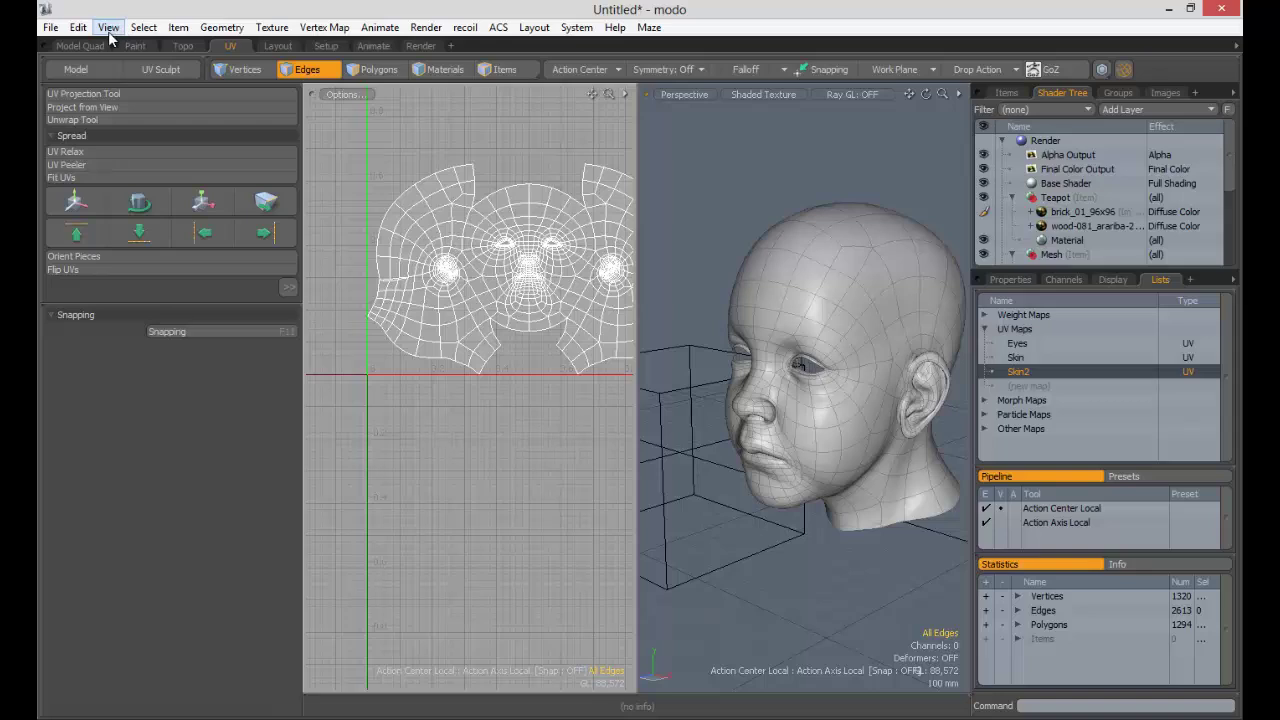
# Step: Export the Skin2 UVs to the desktop (Área de Trabalho) as an Encapsulated PostScript file named bebe
pyautogui.click(273, 30)
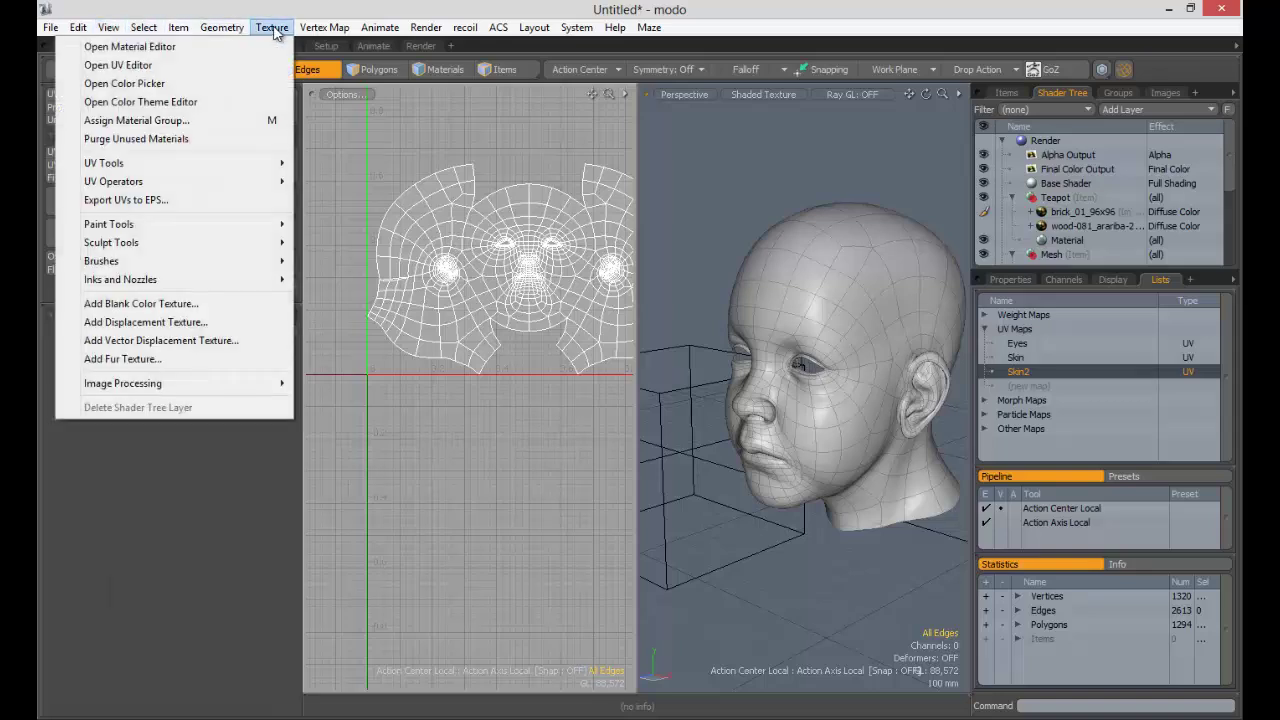
pyautogui.click(133, 200)
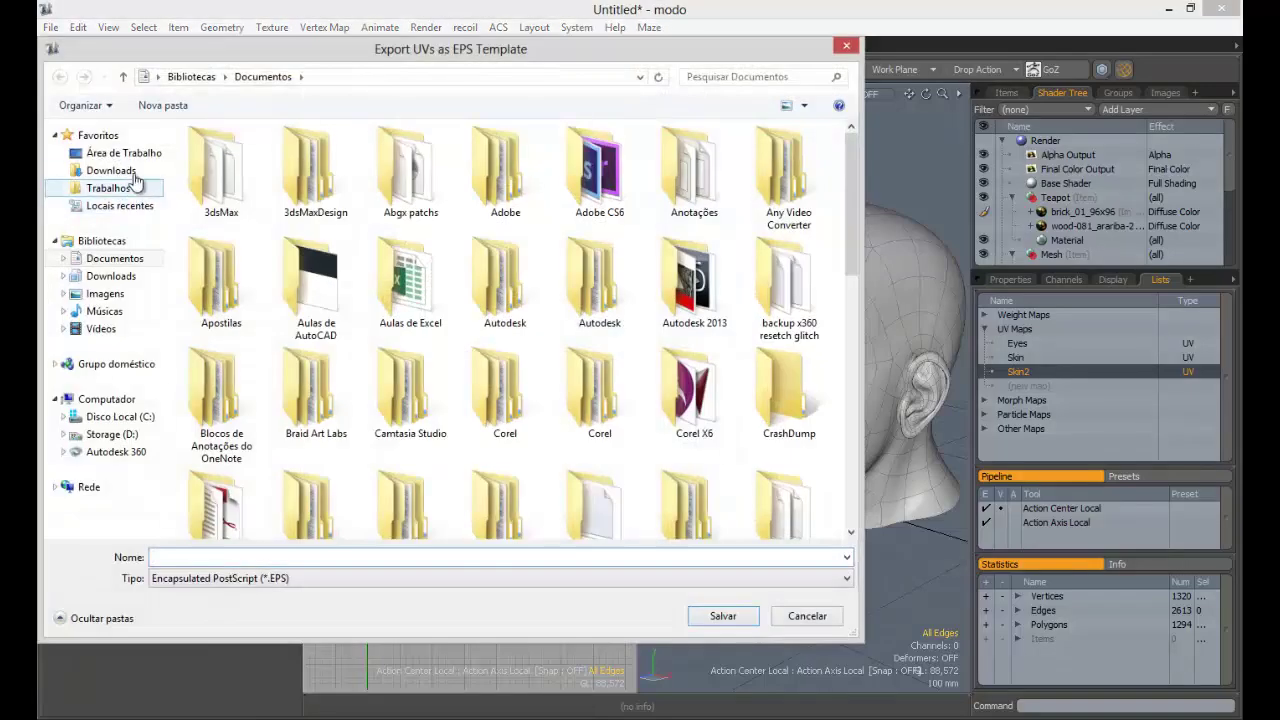
pyautogui.click(124, 154)
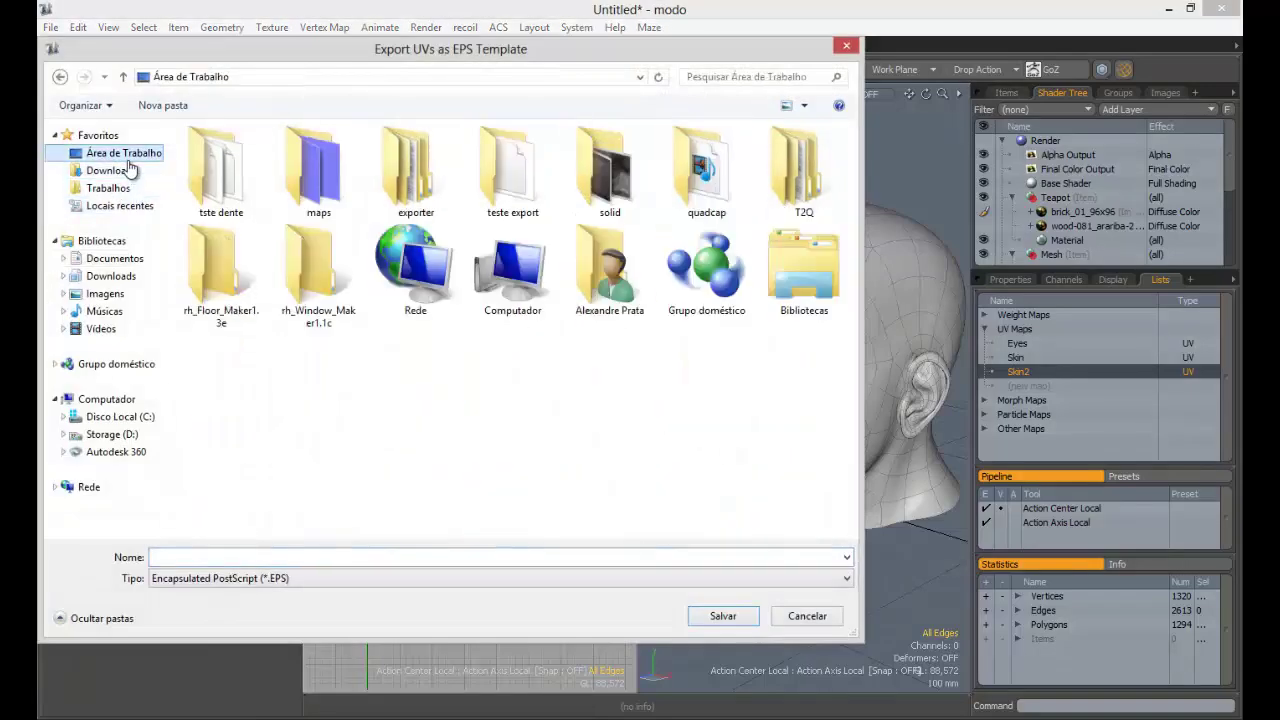
pyautogui.click(262, 582)
pyautogui.click(240, 594)
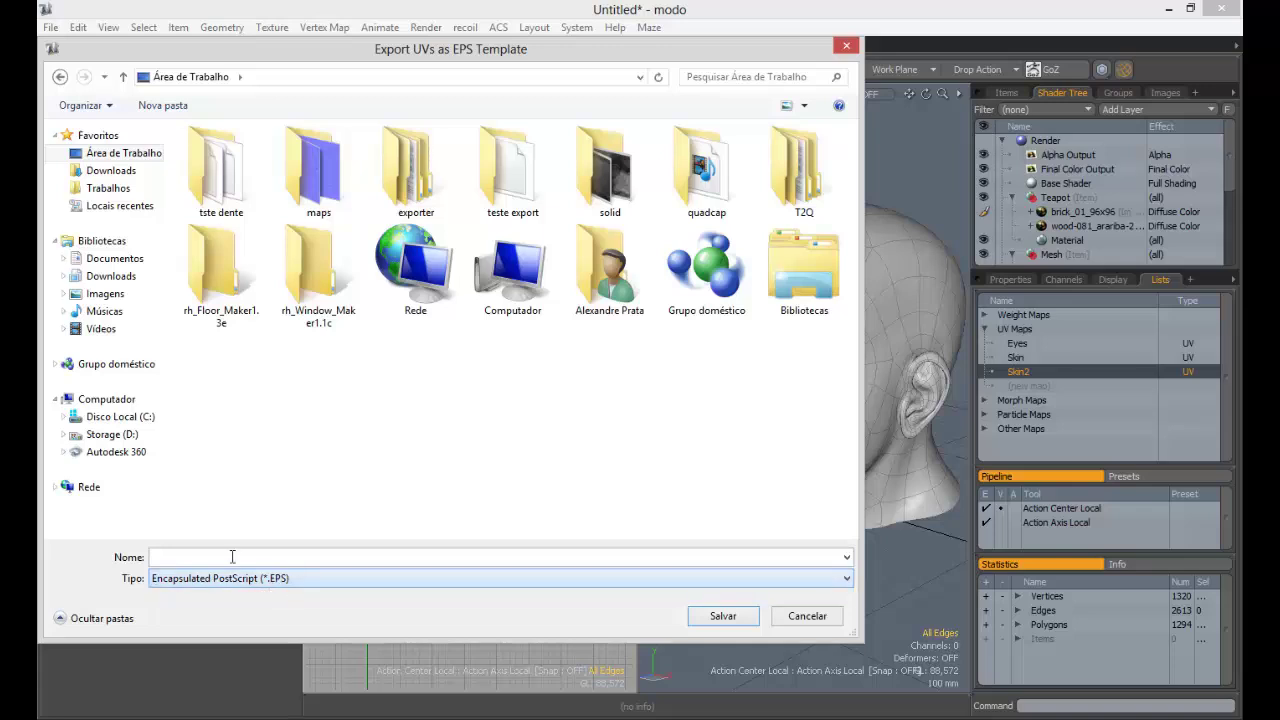
pyautogui.click(232, 557)
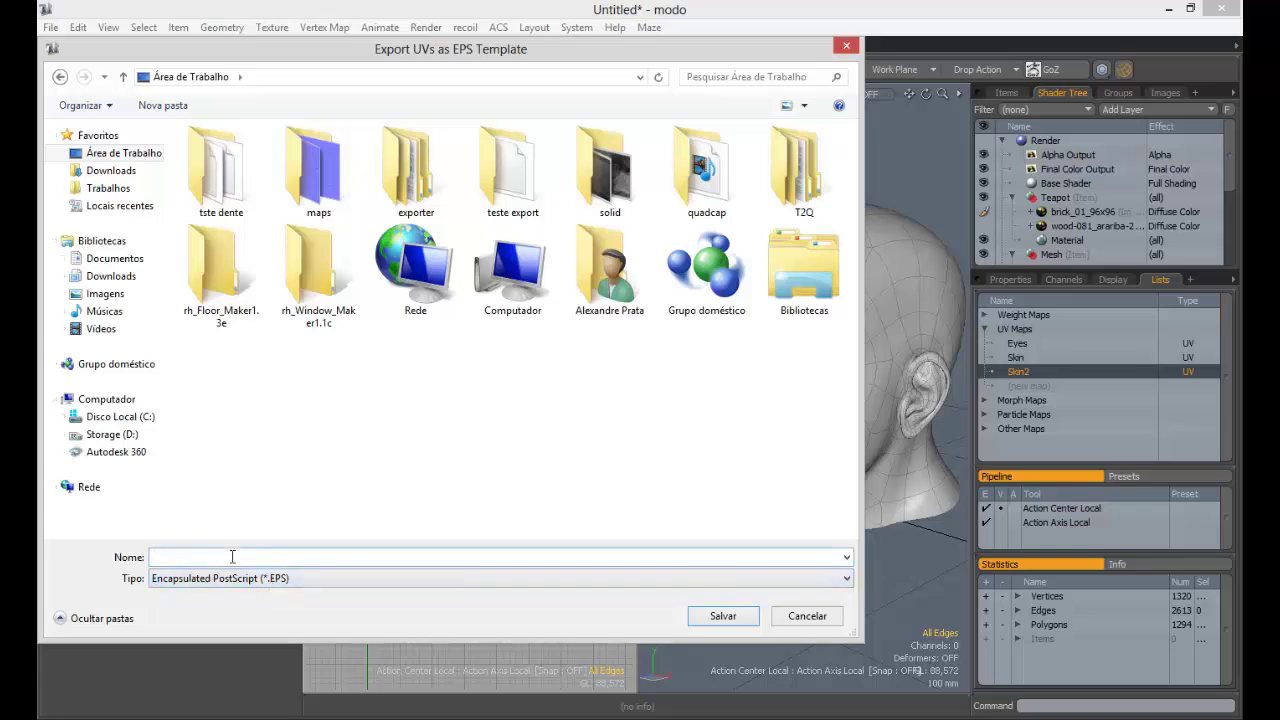
pyautogui.write('bebe')
pyautogui.click(723, 616)
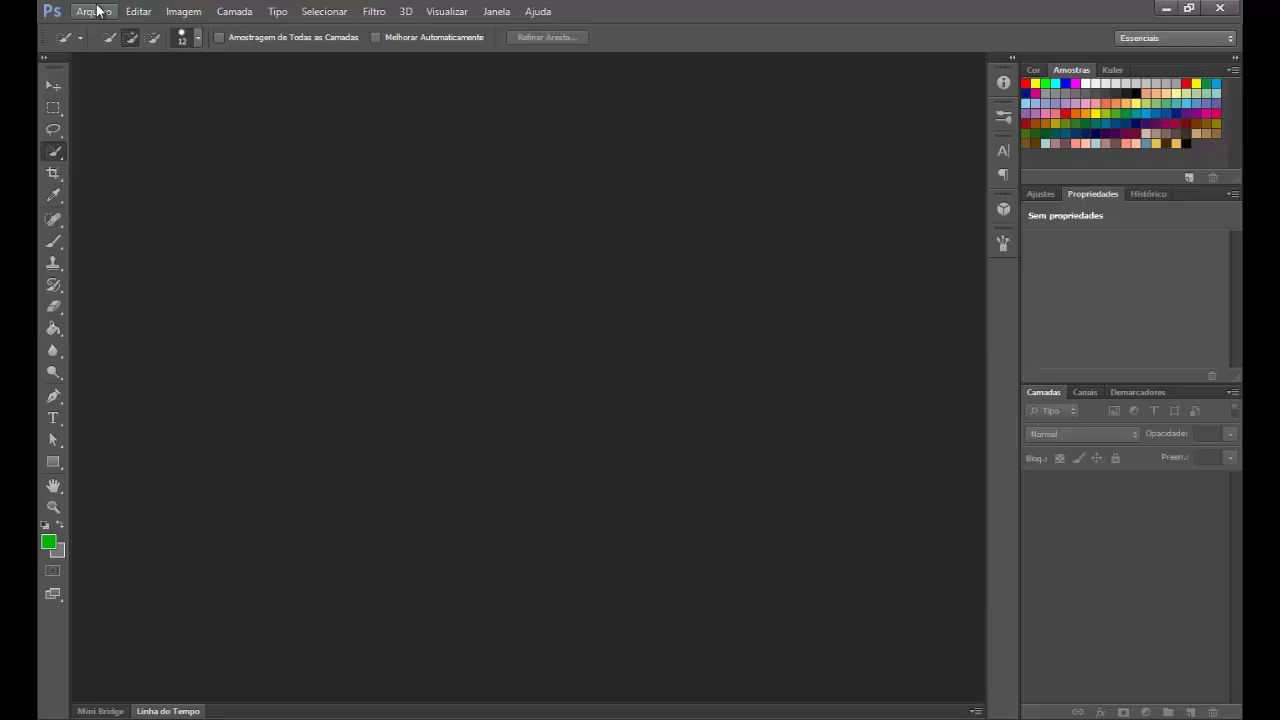
# Step: Switch to Photoshop and open bebe.EPS from the desktop
pyautogui.click(94, 11)
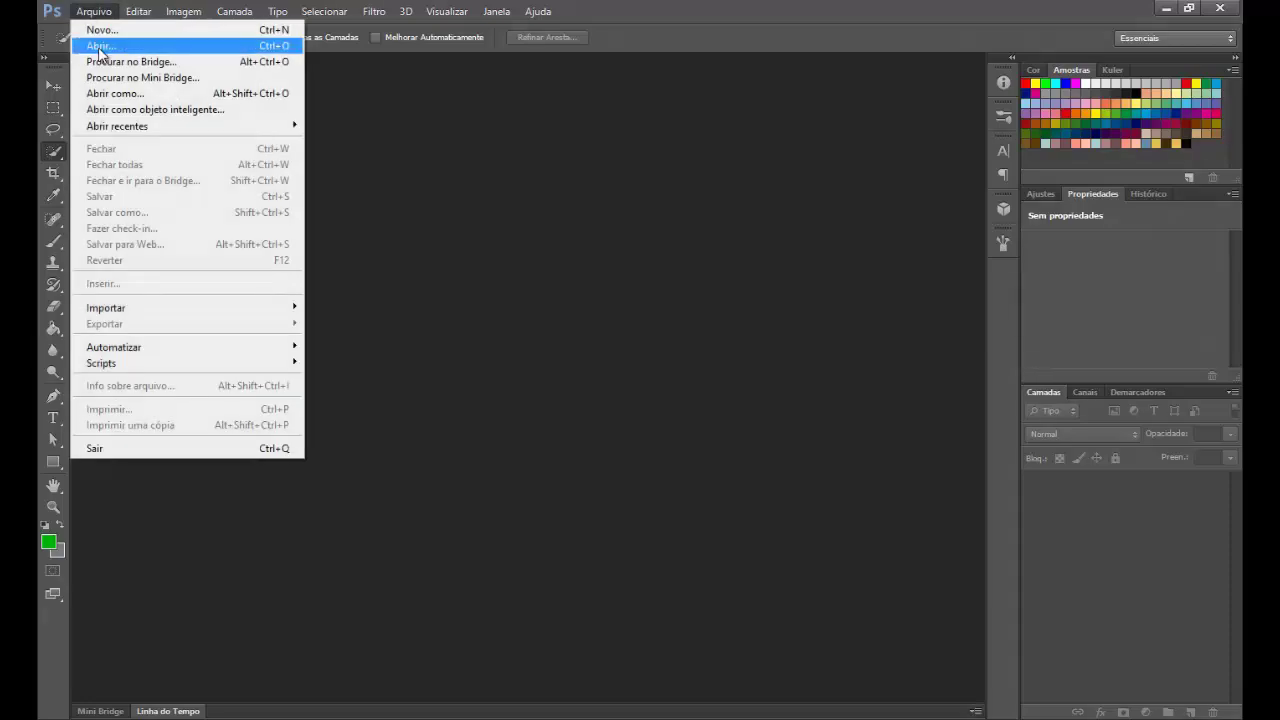
pyautogui.click(100, 46)
pyautogui.moveTo(938, 186); pyautogui.dragTo(936, 230)
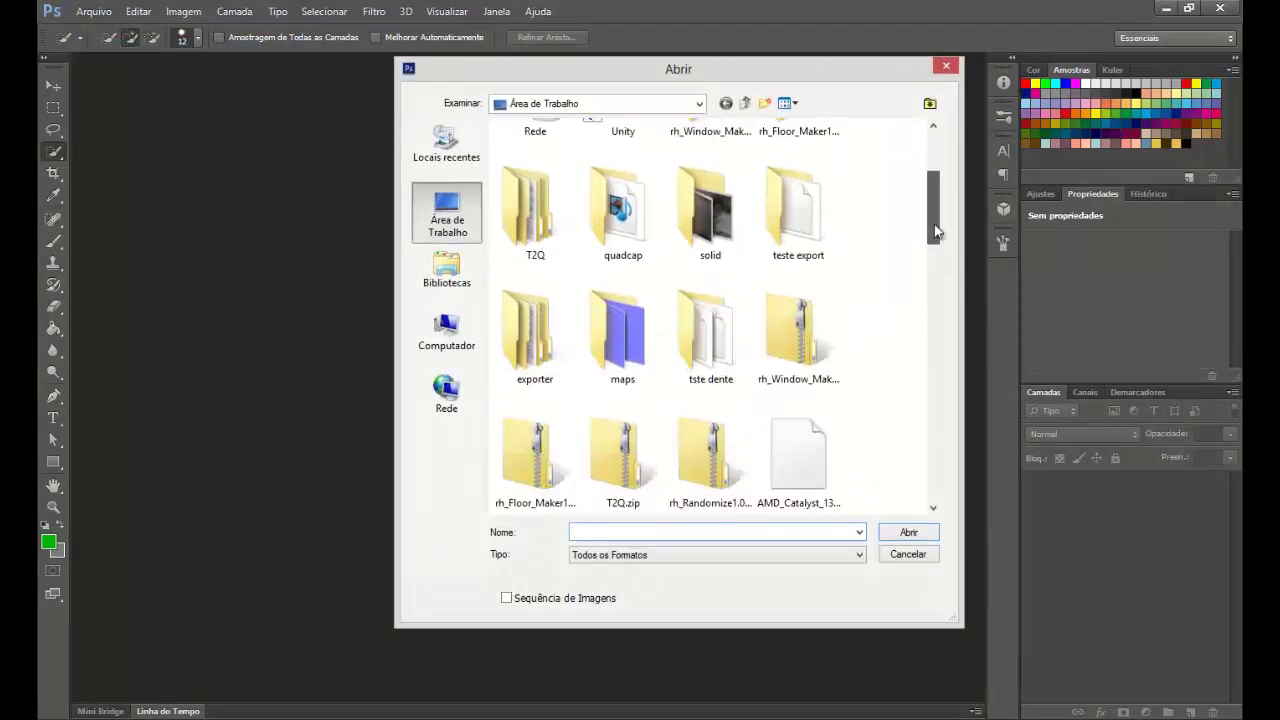
pyautogui.click(798, 325)
pyautogui.press('b')
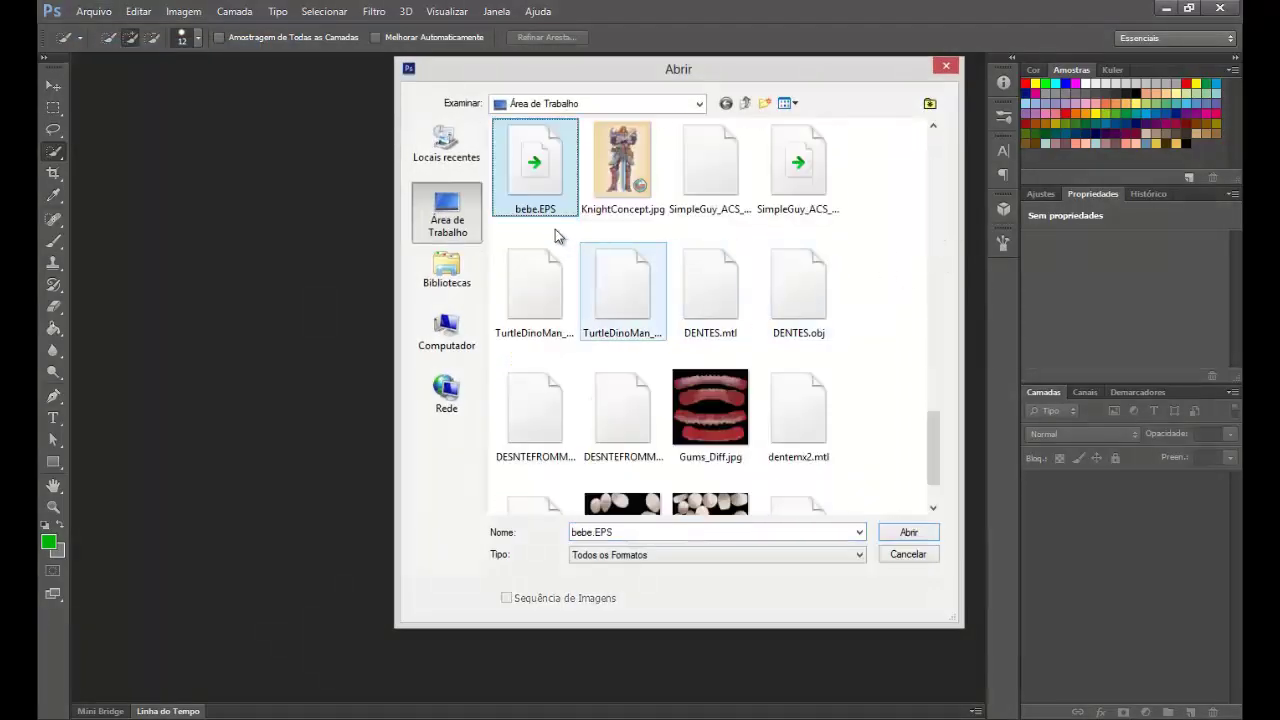
pyautogui.doubleClick(527, 176)
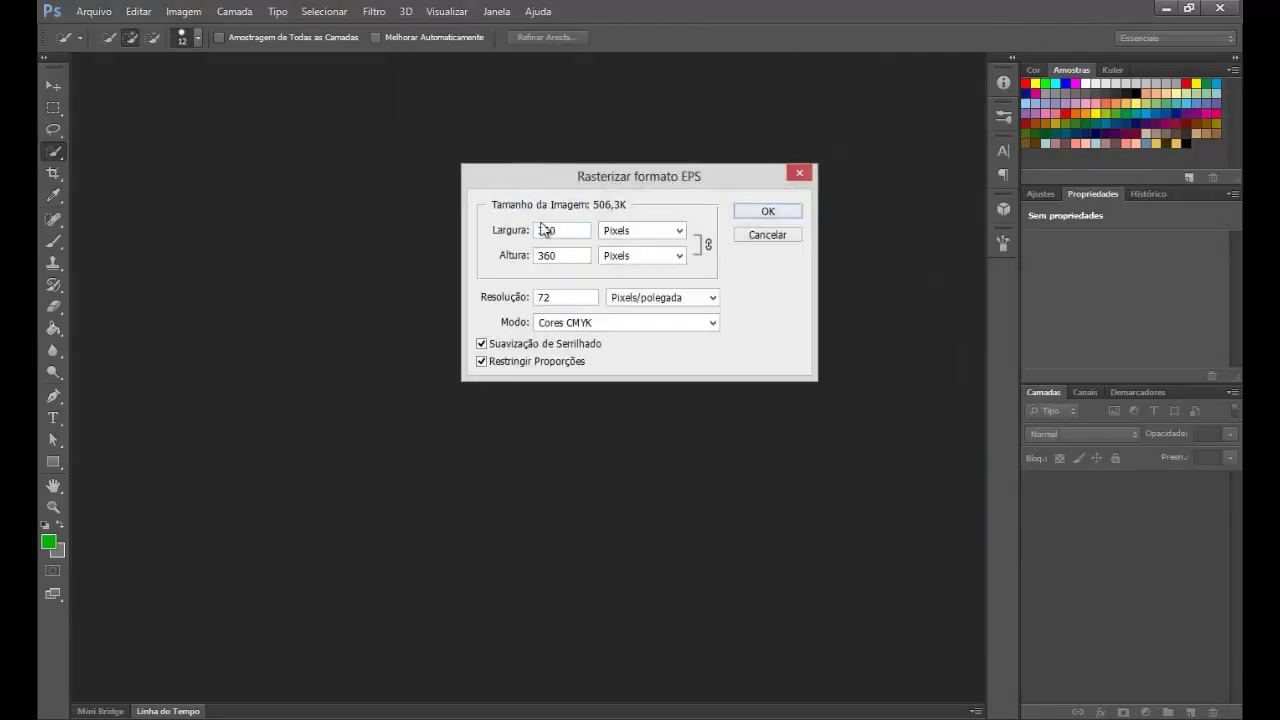
# Step: Rasterize the EPS file at 1024 by 1024 pixels
pyautogui.moveTo(615, 183); pyautogui.dragTo(597, 181)
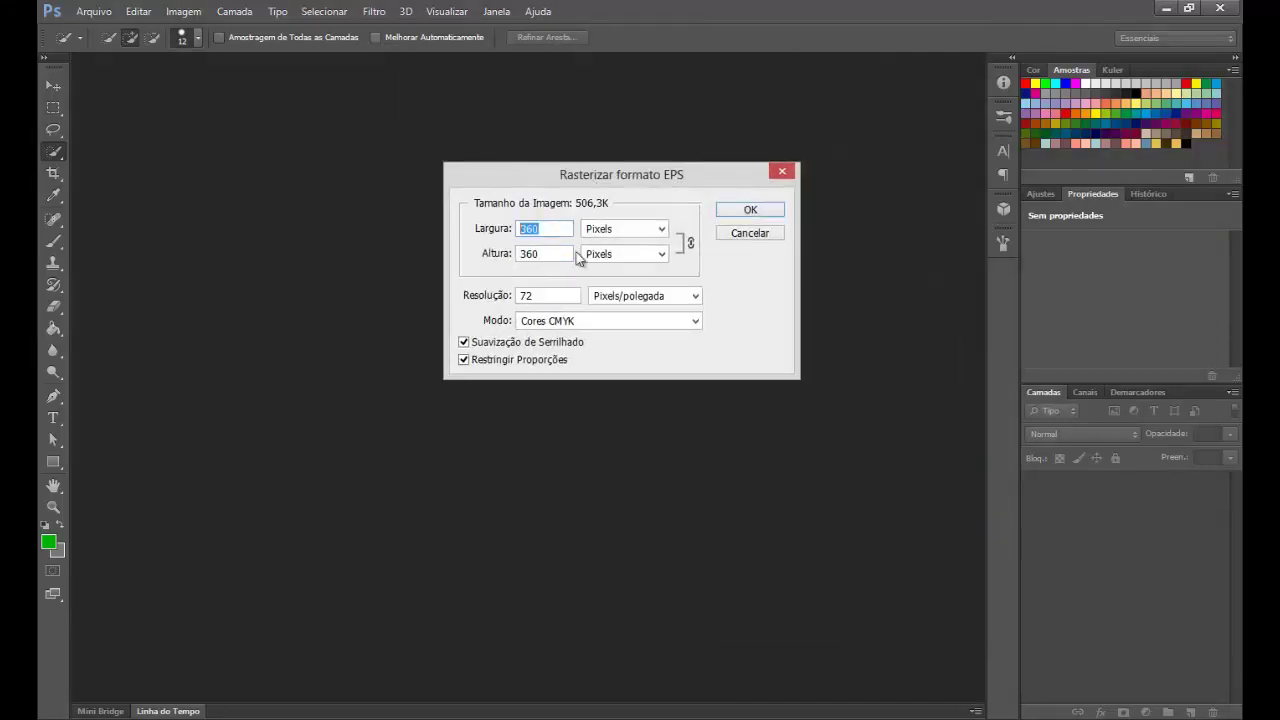
pyautogui.write('1024')
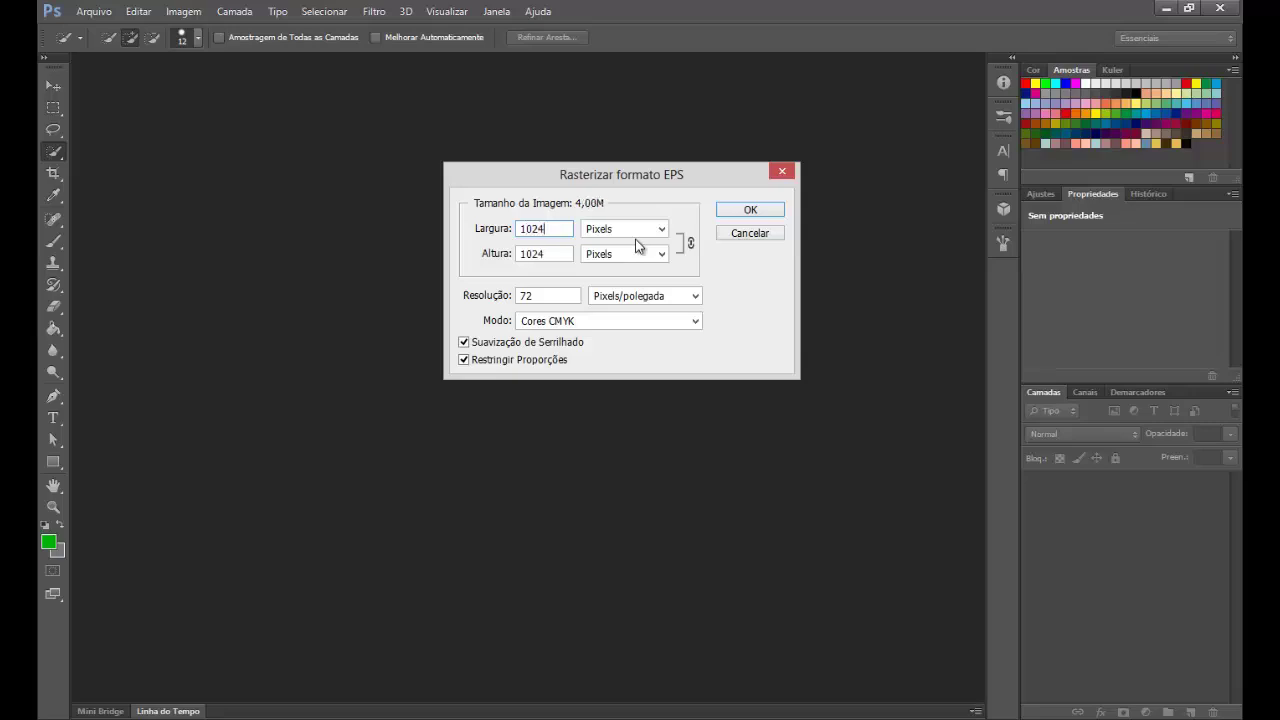
pyautogui.press('Tab')
pyautogui.click(750, 212)
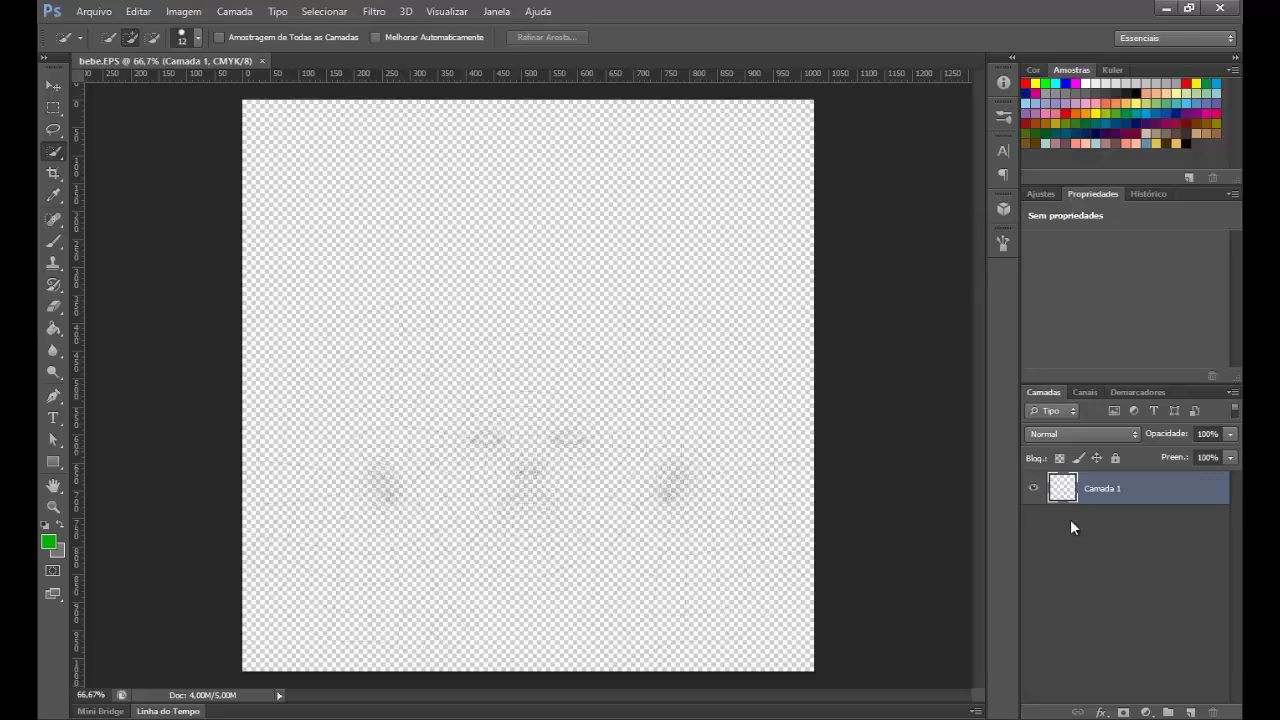
# Step: Duplicate the UV wireframe layer eleven times to strengthen its lines, and add an empty layer above the copies
pyautogui.hotkey('ctrl', 'j')
pyautogui.hotkey('ctrl', 'j')
pyautogui.hotkey('ctrl', 'j')
pyautogui.hotkey('ctrl', 'j')
pyautogui.hotkey('ctrl', 'j')
pyautogui.hotkey('ctrl', 'j')
pyautogui.hotkey('ctrl', 'j')
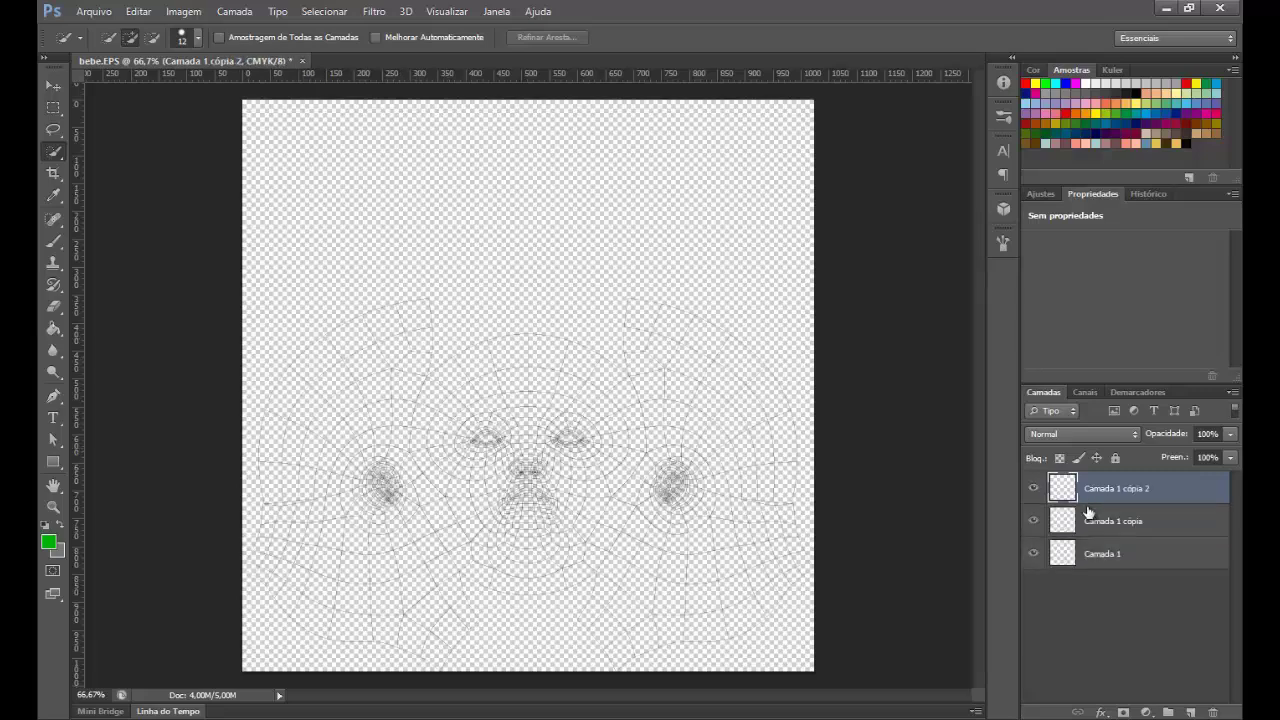
pyautogui.hotkey('ctrl', 'j')
pyautogui.hotkey('ctrl', 'j')
pyautogui.hotkey('ctrl', 'j')
pyautogui.hotkey('ctrl', 'j')
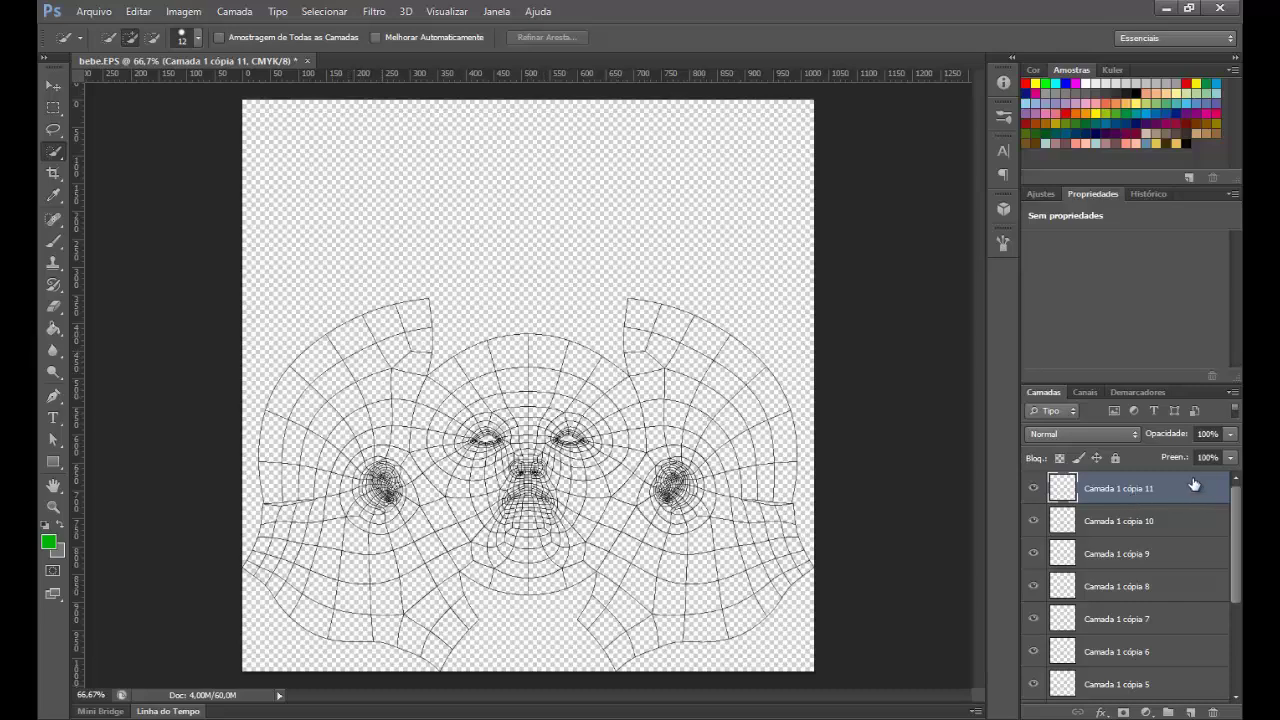
pyautogui.click(1190, 712)
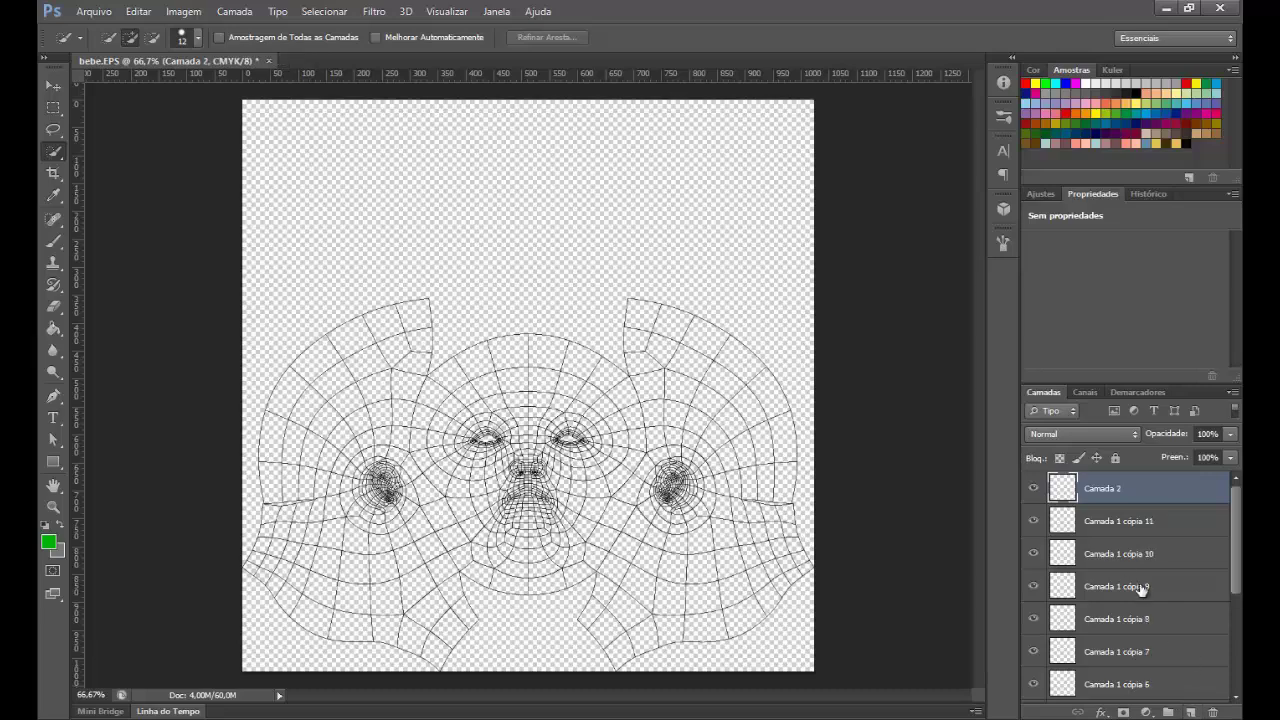
# Step: On the empty layer Camada 2, brush a green patch over the upper-left scalp UVs and blue patches over both eyes
pyautogui.click(50, 241)
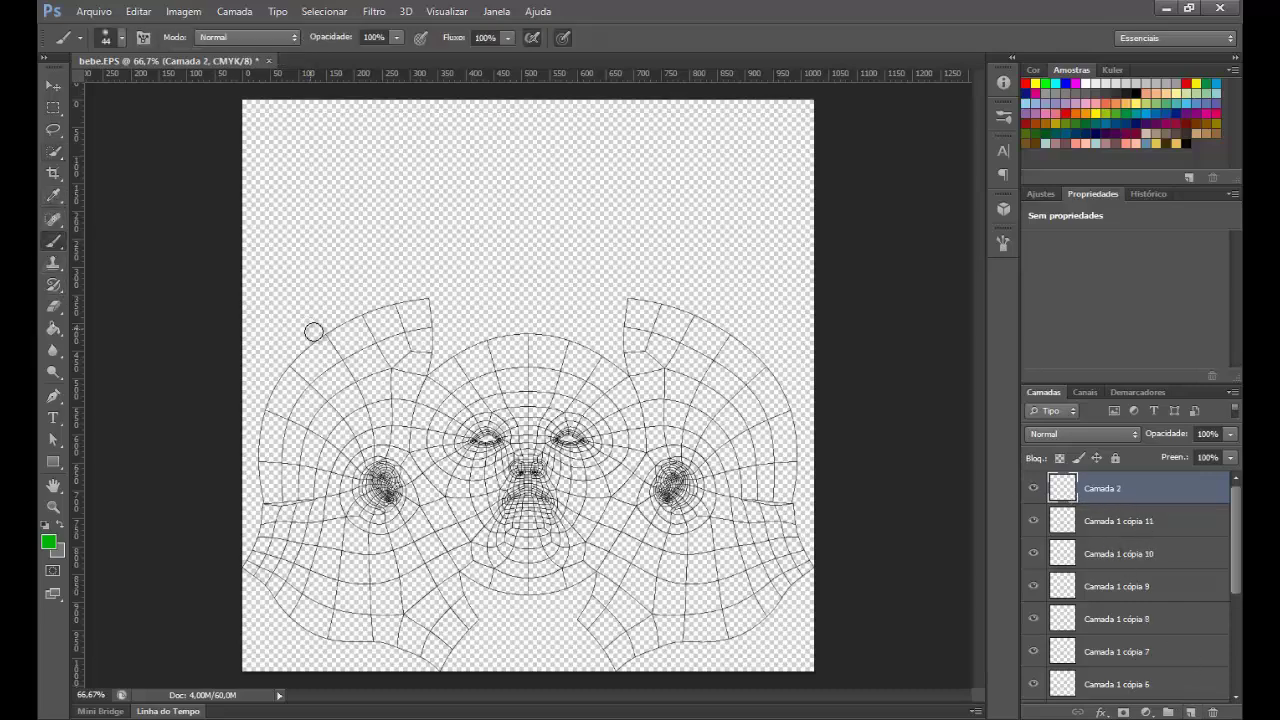
pyautogui.moveTo(386, 316)
pyautogui.mouseDown()
pyautogui.moveTo(340, 362)
pyautogui.moveTo(395, 318)
pyautogui.mouseUp()
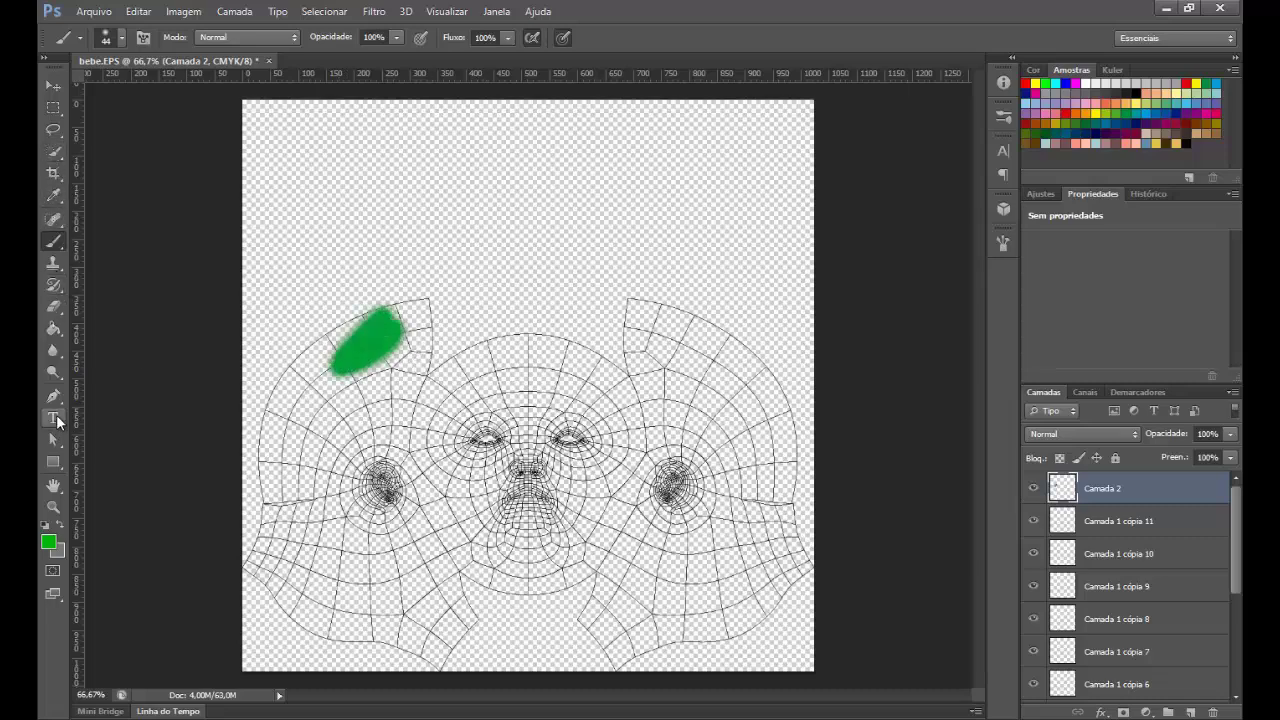
pyautogui.click(46, 543)
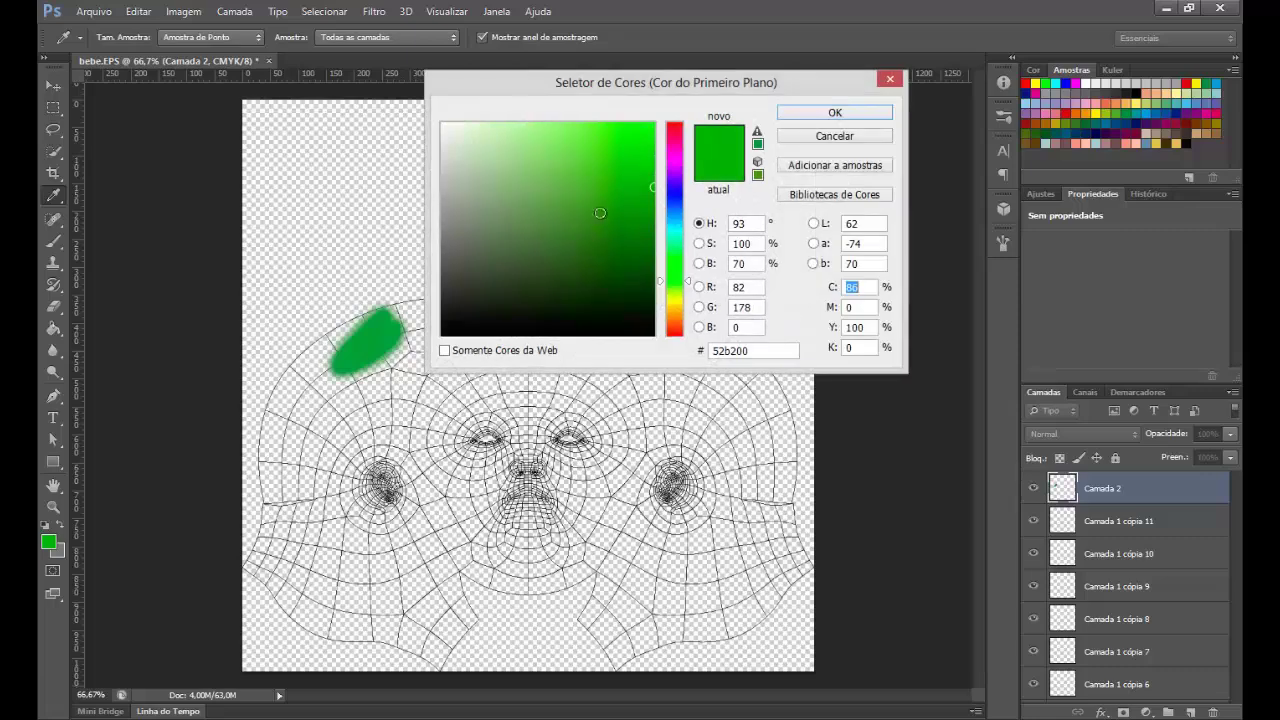
pyautogui.click(672, 221)
pyautogui.click(832, 113)
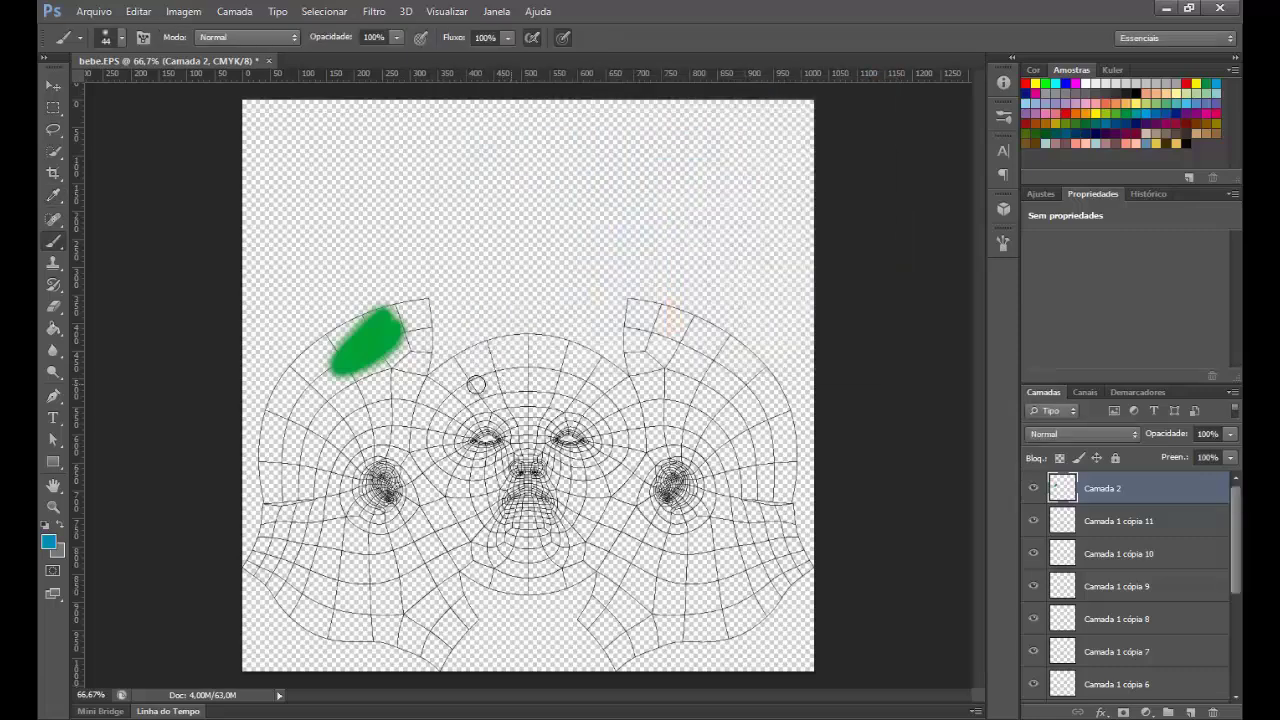
pyautogui.moveTo(463, 440); pyautogui.dragTo(484, 437)
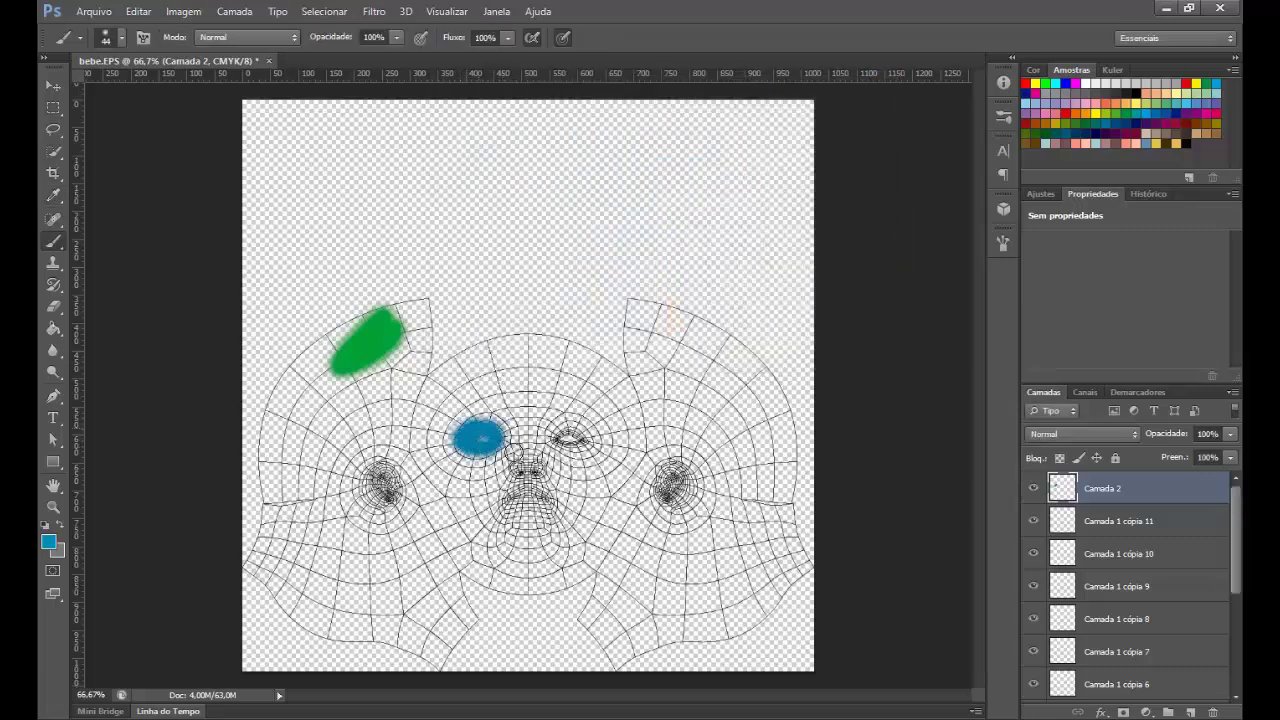
pyautogui.moveTo(576, 431); pyautogui.dragTo(565, 439)
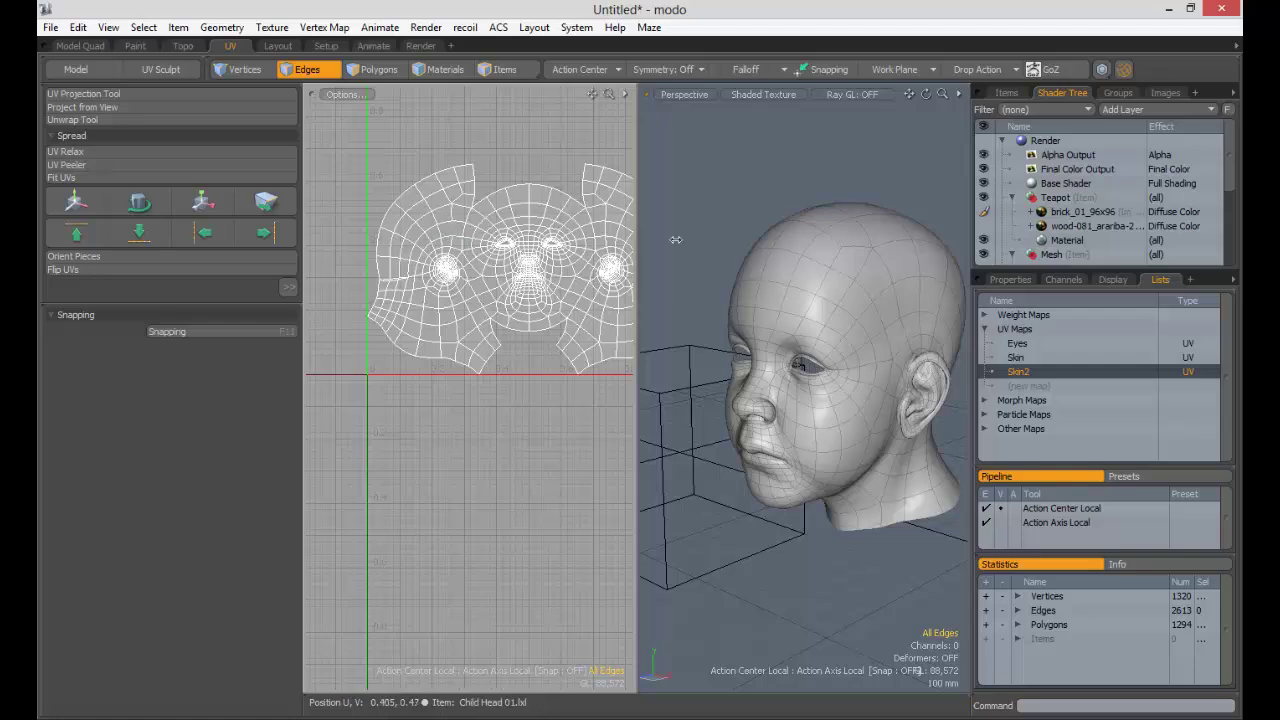
# Step: Switch to modo and examine how the head's UV layout corresponds to the face, ear and side of the model
pyautogui.keyDown('alt'); pyautogui.moveTo(510, 255); pyautogui.dragTo(445, 238); pyautogui.keyUp('alt')
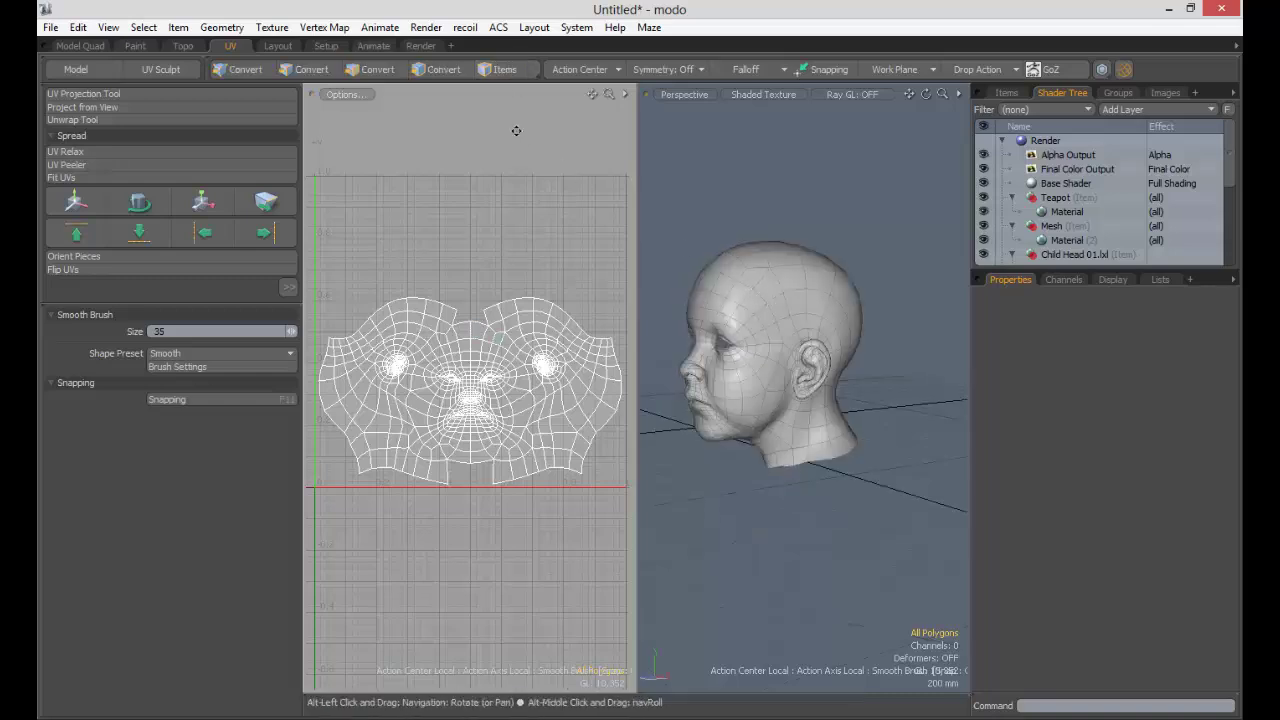
pyautogui.click(505, 69)
pyautogui.keyDown('alt'); pyautogui.moveTo(718, 254); pyautogui.dragTo(646, 414); pyautogui.keyUp('alt')
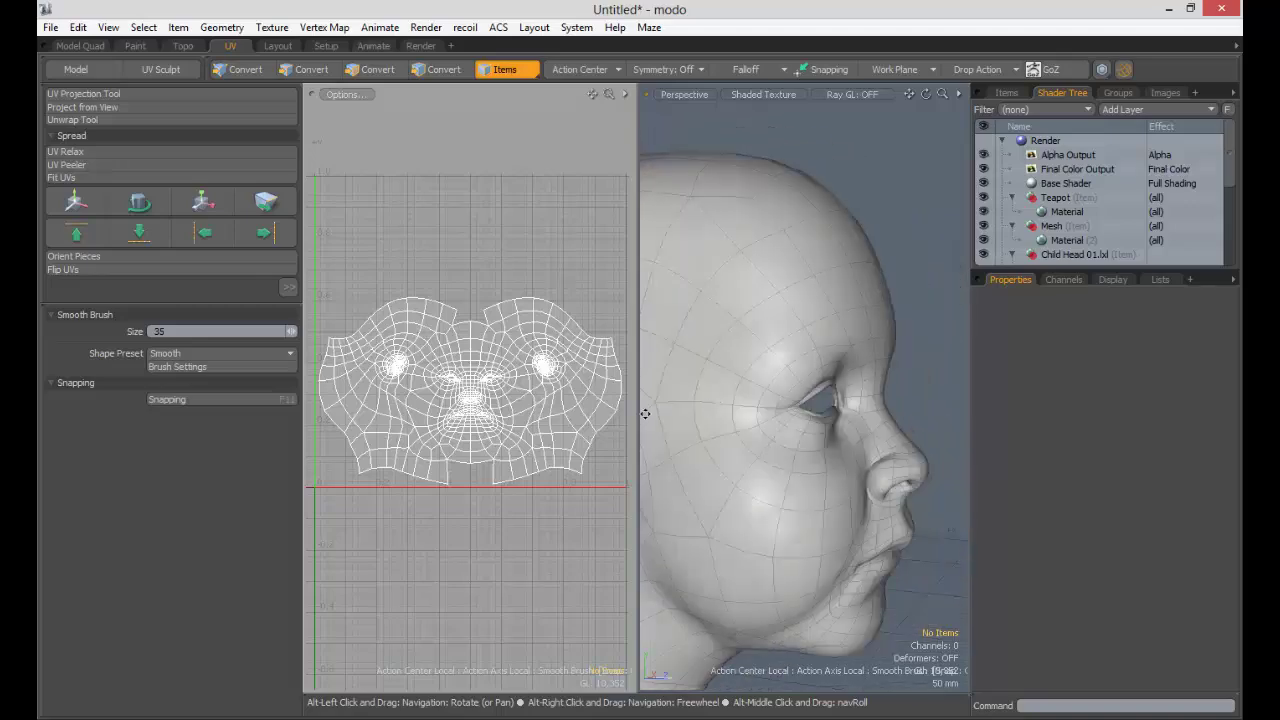
pyautogui.keyDown('alt'); pyautogui.keyDown('shift'); pyautogui.moveTo(471, 359); pyautogui.dragTo(459, 295); pyautogui.keyUp('shift'); pyautogui.keyUp('alt')
pyautogui.keyDown('alt'); pyautogui.moveTo(823, 399); pyautogui.dragTo(813, 350); pyautogui.keyUp('alt')
pyautogui.moveTo(517, 334)
pyautogui.keyDown('ctrl'); pyautogui.keyDown('alt'); pyautogui.mouseDown()
pyautogui.moveTo(560, 323)
pyautogui.moveTo(533, 328)
pyautogui.mouseUp(); pyautogui.keyUp('alt'); pyautogui.keyUp('ctrl')
pyautogui.keyDown('alt'); pyautogui.moveTo(742, 372); pyautogui.dragTo(790, 355); pyautogui.keyUp('alt')
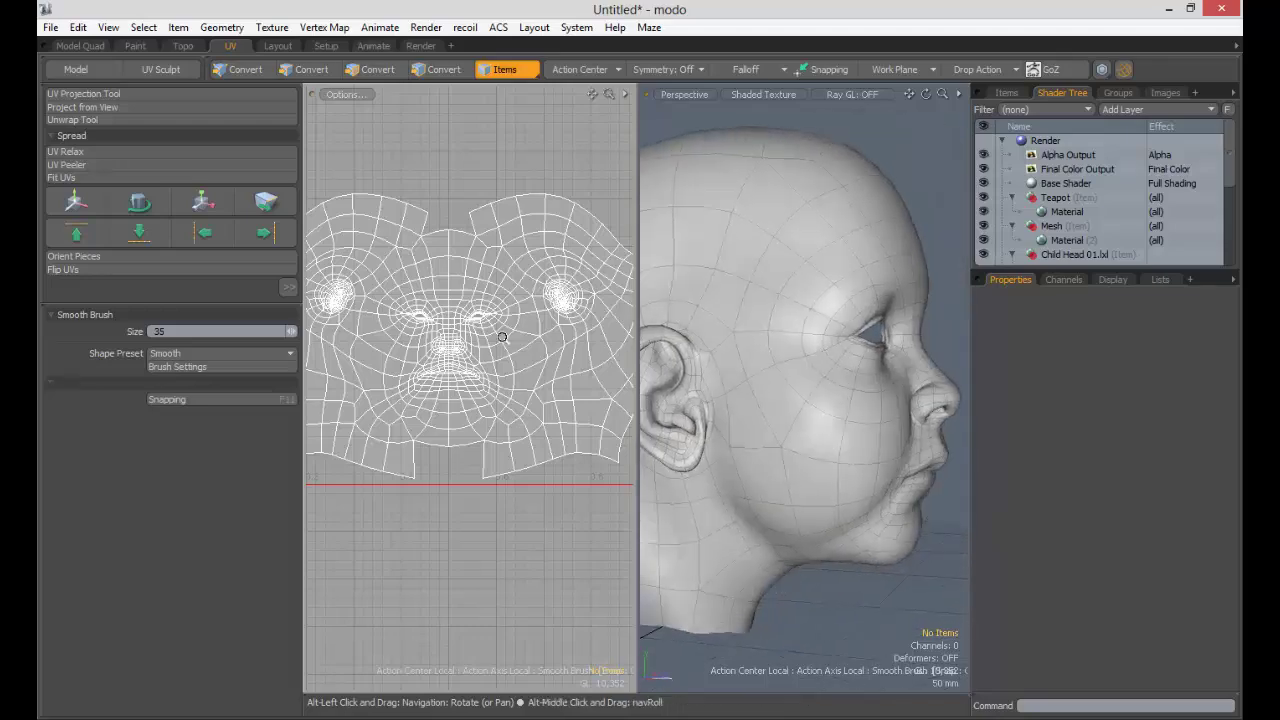
pyautogui.keyDown('ctrl'); pyautogui.keyDown('alt'); pyautogui.moveTo(503, 338); pyautogui.dragTo(499, 272); pyautogui.keyUp('alt'); pyautogui.keyUp('ctrl')
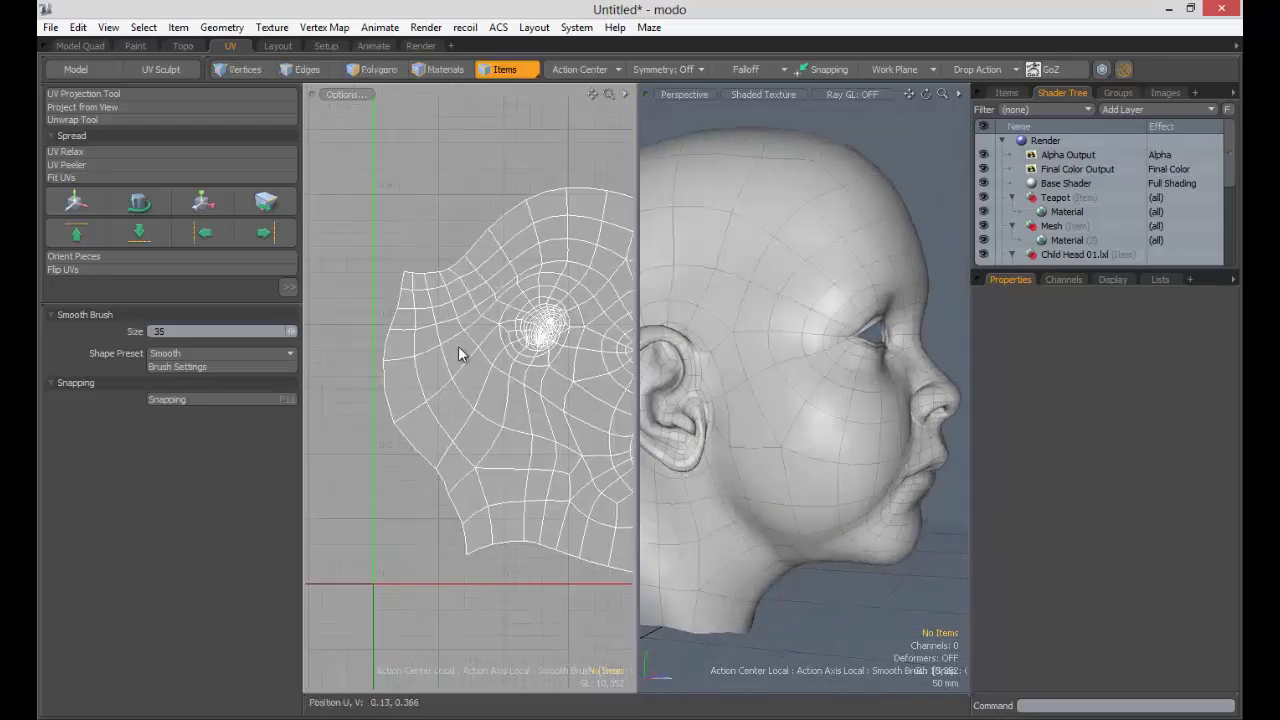
pyautogui.keyDown('alt'); pyautogui.moveTo(800, 400); pyautogui.dragTo(840, 180); pyautogui.keyUp('alt')
# Step: Select the edge loops along the head's vertical centre line and open borders to locate them in the UV layout
pyautogui.click(305, 69)
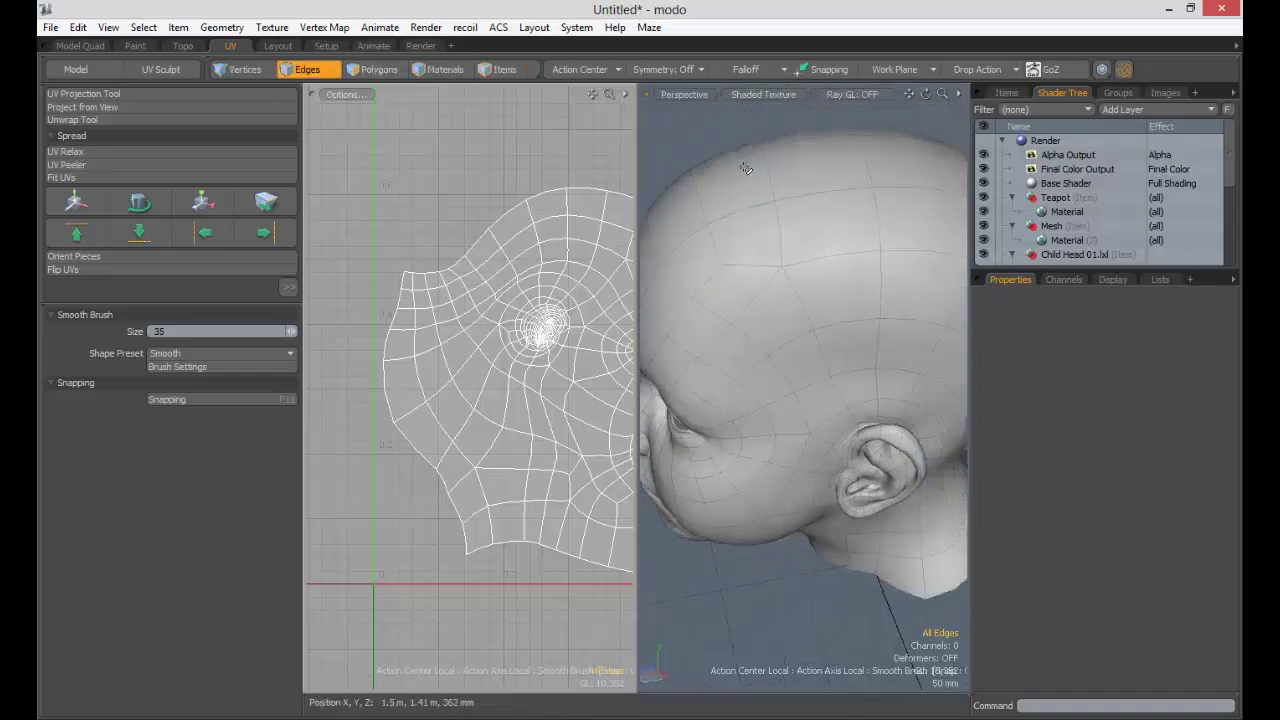
pyautogui.keyDown('alt'); pyautogui.moveTo(773, 234); pyautogui.dragTo(760, 384); pyautogui.keyUp('alt')
pyautogui.click(752, 356)
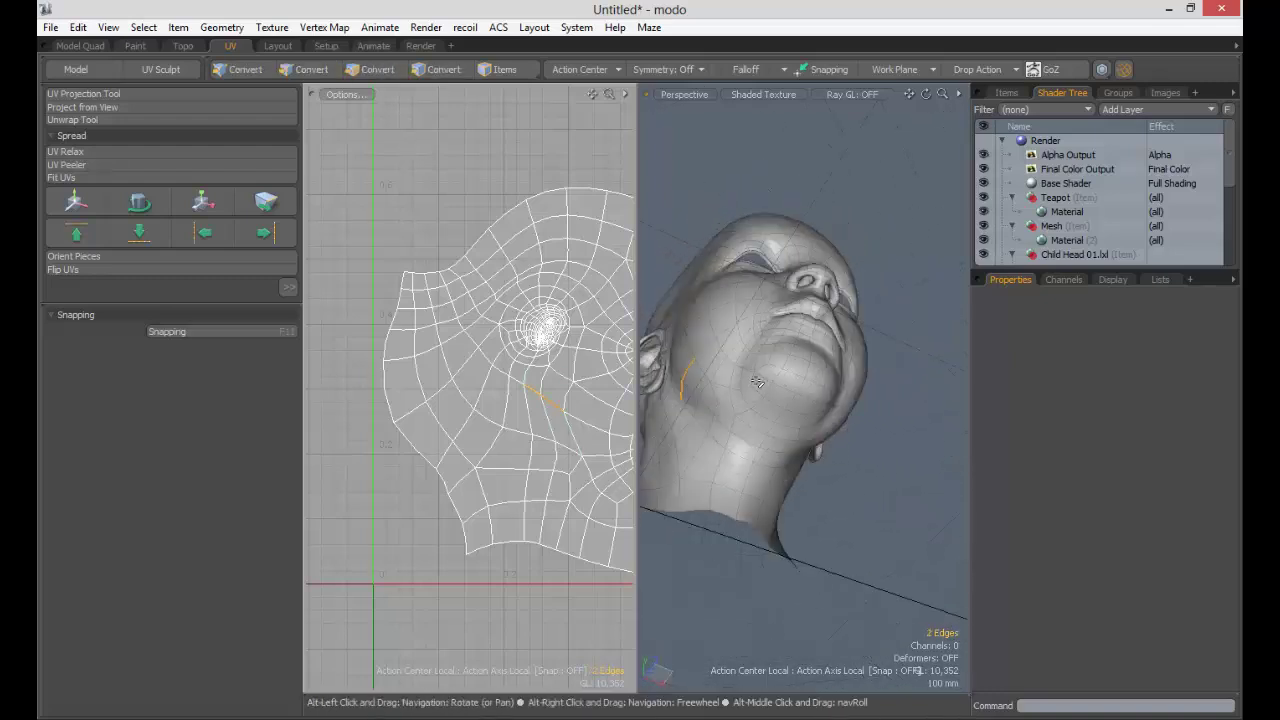
pyautogui.click(692, 395)
pyautogui.keyDown('shift'); pyautogui.click(706, 421); pyautogui.keyUp('shift')
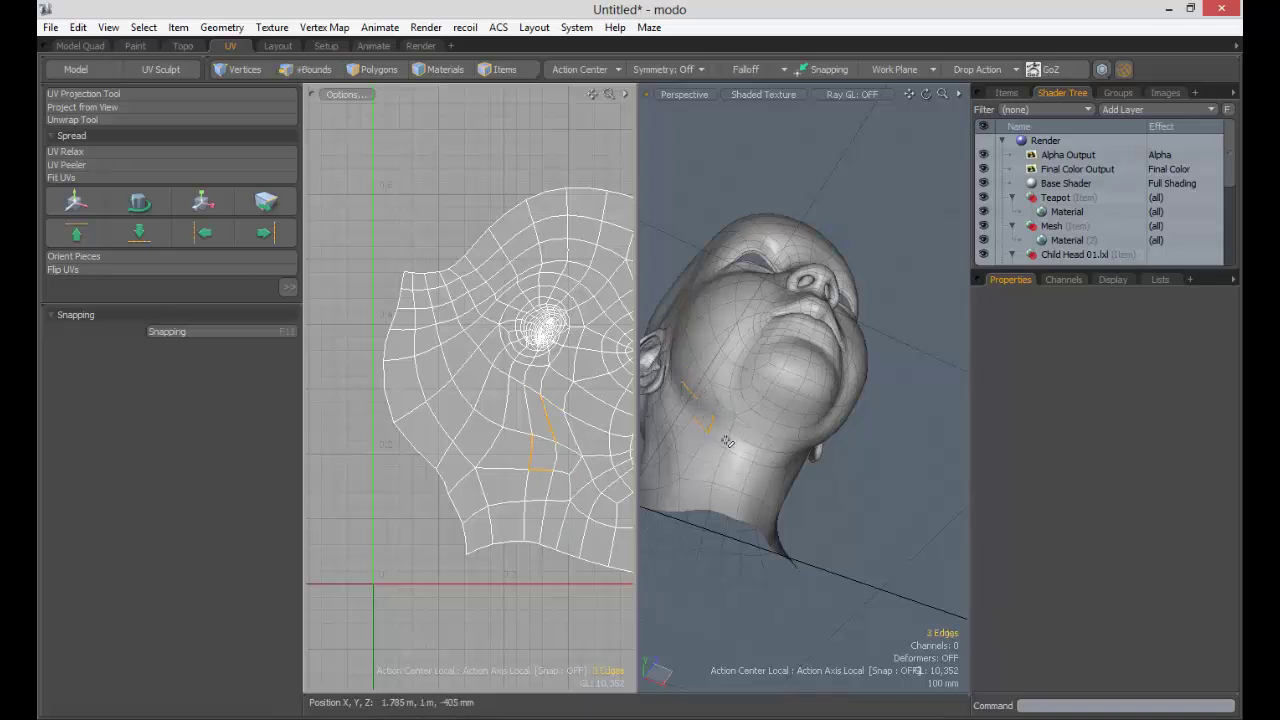
pyautogui.press('l')
pyautogui.keyDown('alt'); pyautogui.moveTo(745, 441); pyautogui.dragTo(785, 353); pyautogui.keyUp('alt')
pyautogui.keyDown('alt'); pyautogui.moveTo(600, 360); pyautogui.dragTo(510, 333); pyautogui.keyUp('alt')
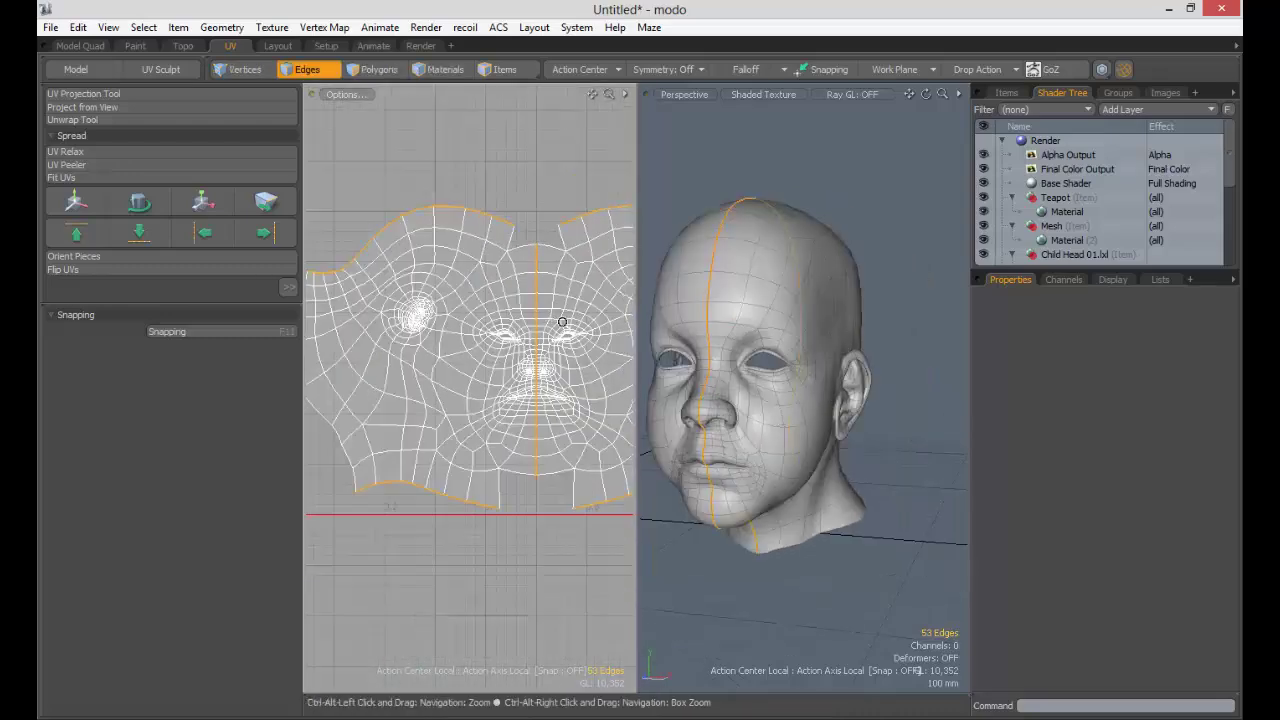
# Step: Clear the edge selection and compare the ear, eye and mouth areas of the UV layout with the head model
pyautogui.scroll(-2, 566, 320)
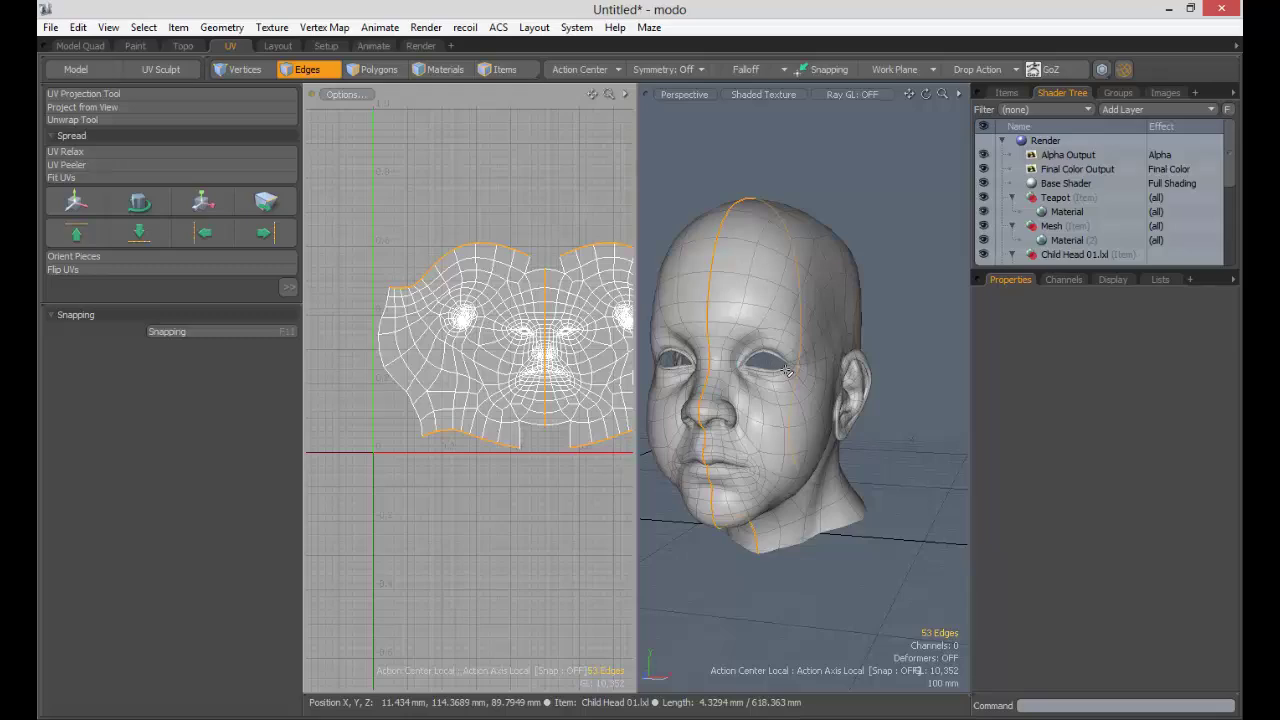
pyautogui.keyDown('alt'); pyautogui.moveTo(787, 371); pyautogui.dragTo(514, 320); pyautogui.keyUp('alt')
pyautogui.scroll(5, 514, 300)
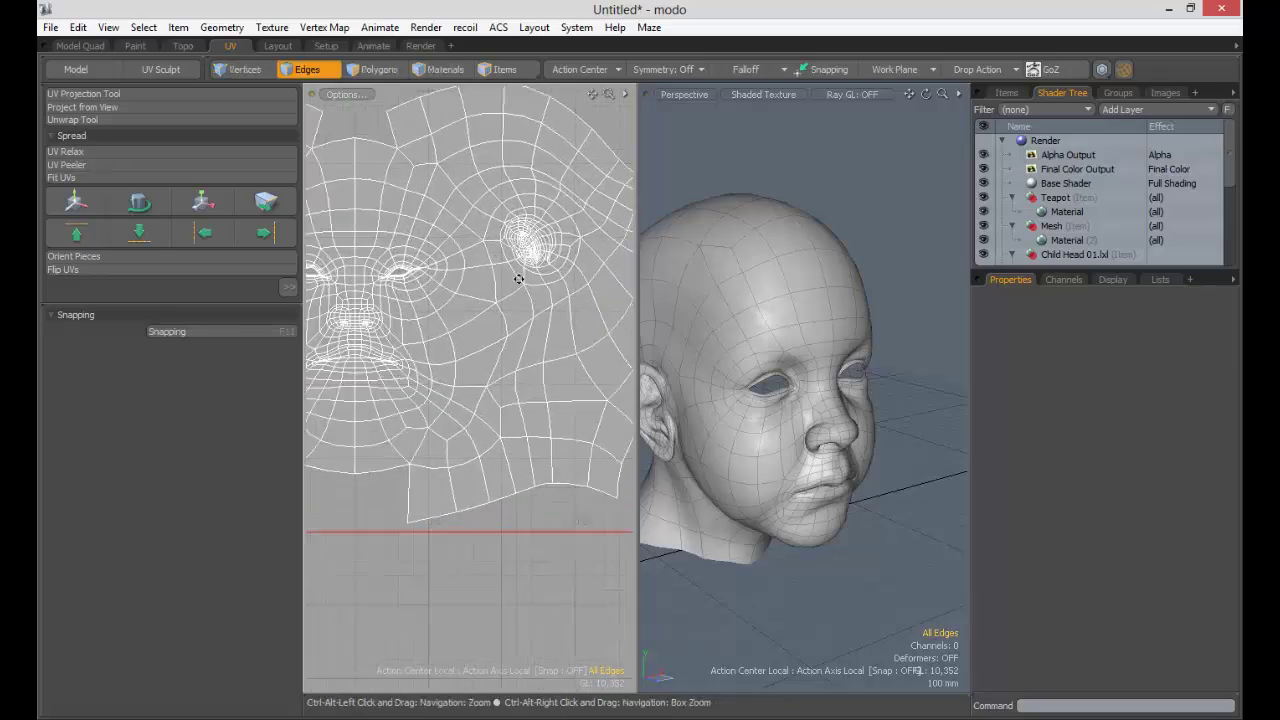
pyautogui.scroll(-5, 518, 279)
pyautogui.moveTo(821, 331)
pyautogui.keyDown('alt'); pyautogui.mouseDown()
pyautogui.moveTo(785, 349)
pyautogui.moveTo(830, 347)
pyautogui.moveTo(805, 345)
pyautogui.mouseUp(); pyautogui.keyUp('alt')
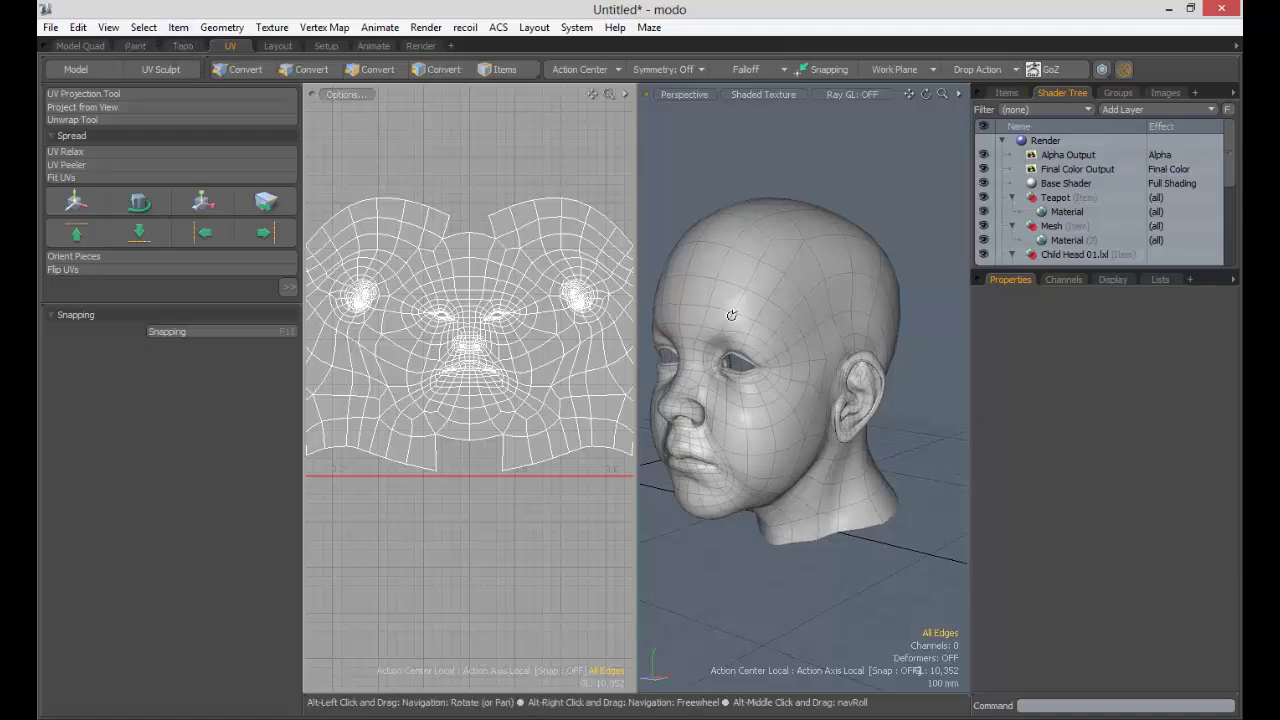
pyautogui.keyDown('alt'); pyautogui.moveTo(731, 315); pyautogui.dragTo(729, 320); pyautogui.keyUp('alt')
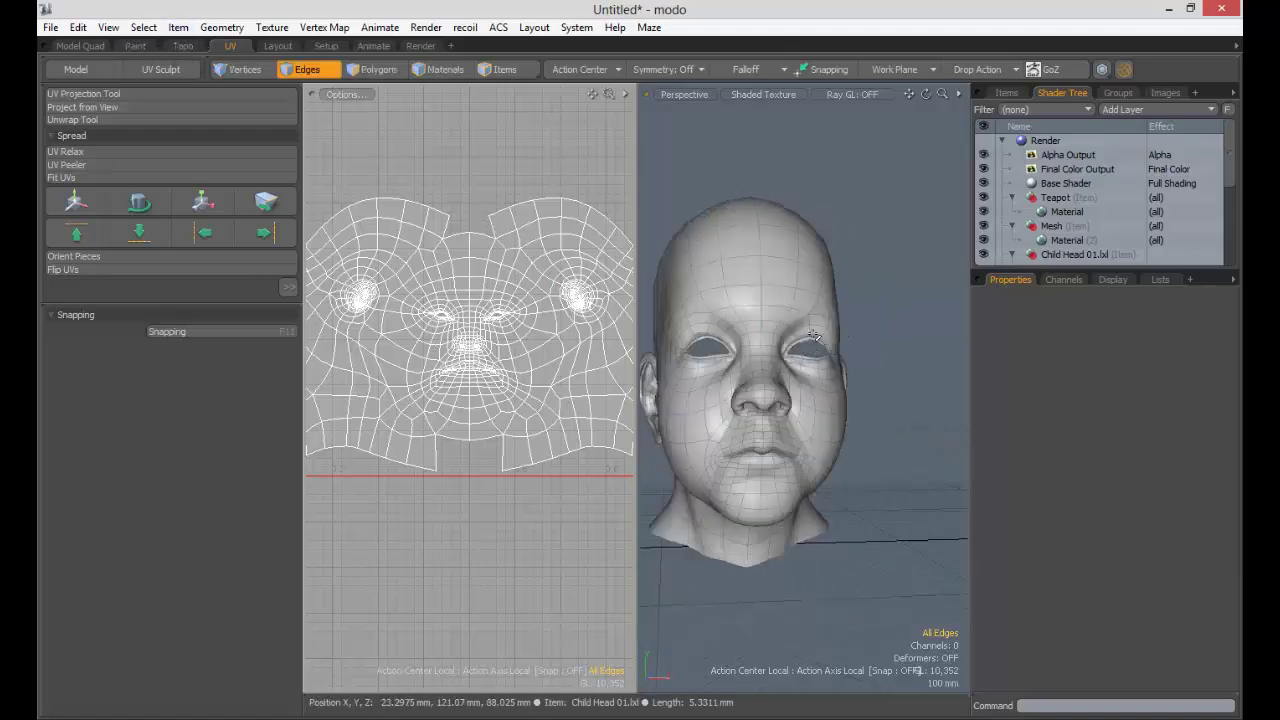